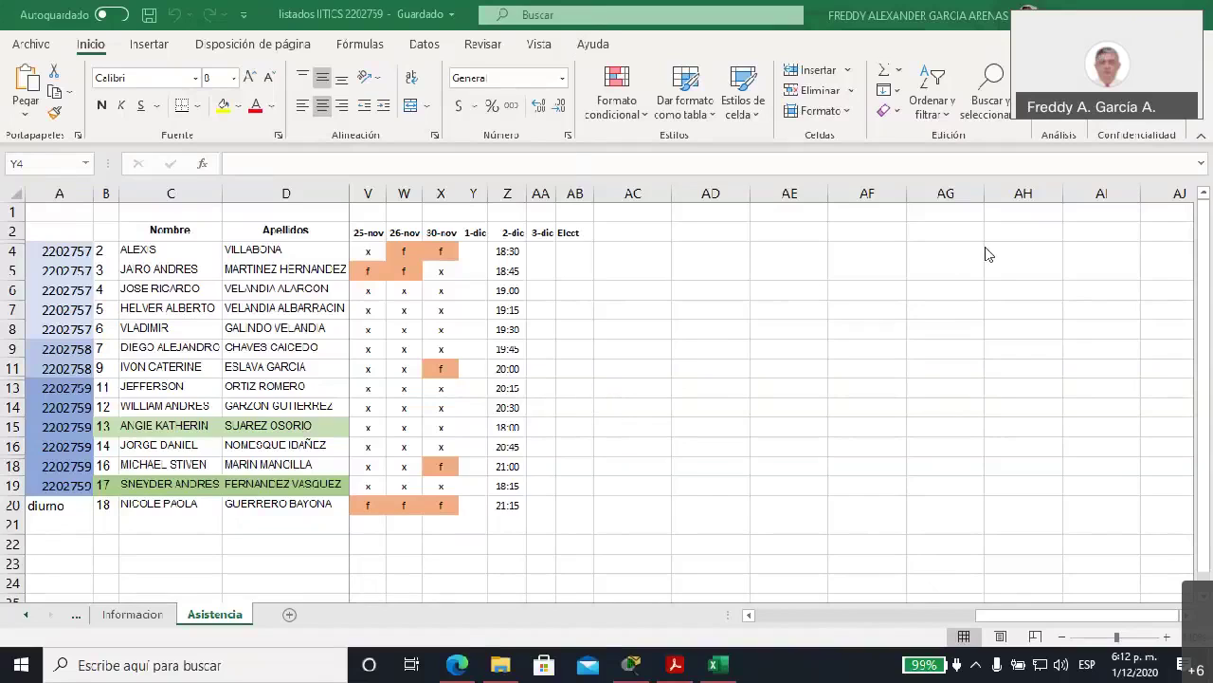
Step: Put an x in cell Y5 under the 1-dic column
{"action": "left_click", "coordinate": [473, 251]}
{"action": "left_click", "coordinate": [473, 259]}
{"action": "left_click", "coordinate": [468, 268]}
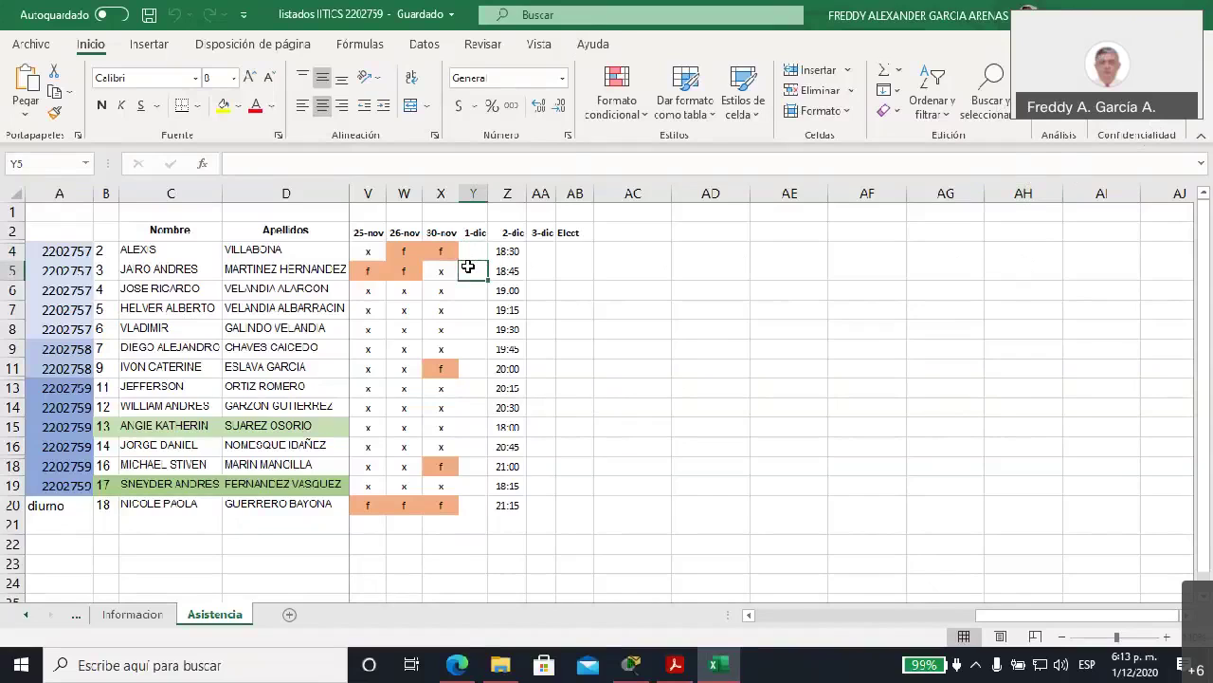
{"action": "type", "text": "x"}
{"action": "left_click", "coordinate": [468, 293]}
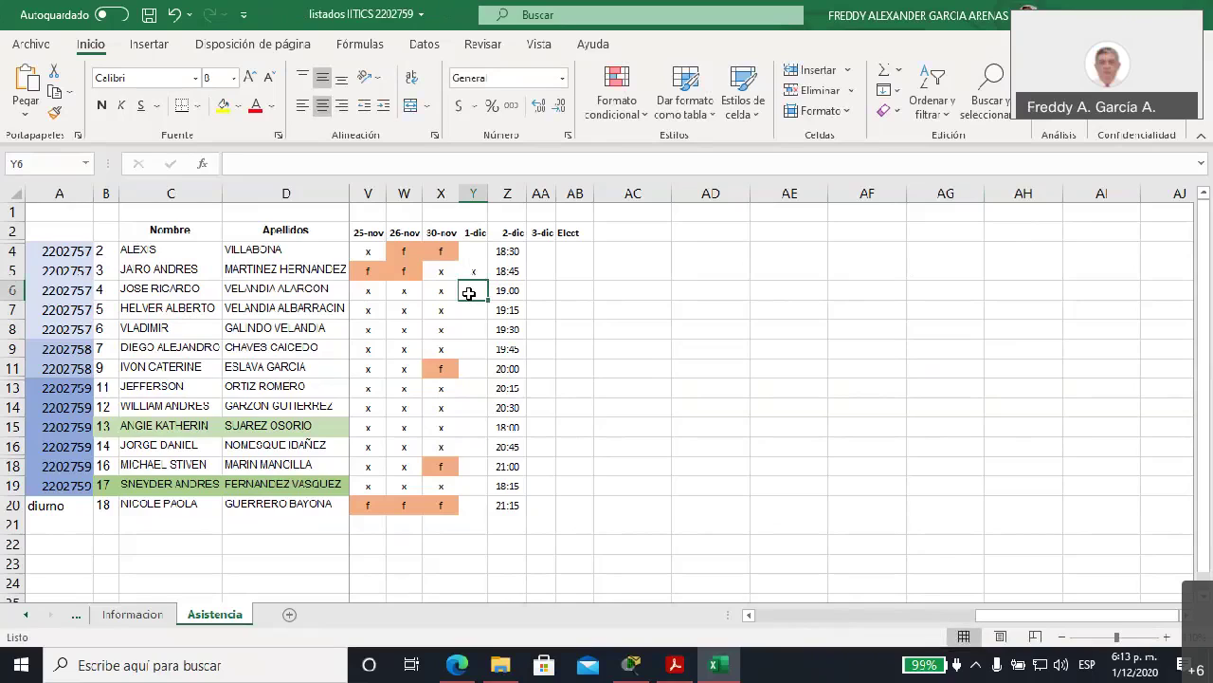
{"action": "left_click", "coordinate": [471, 310]}
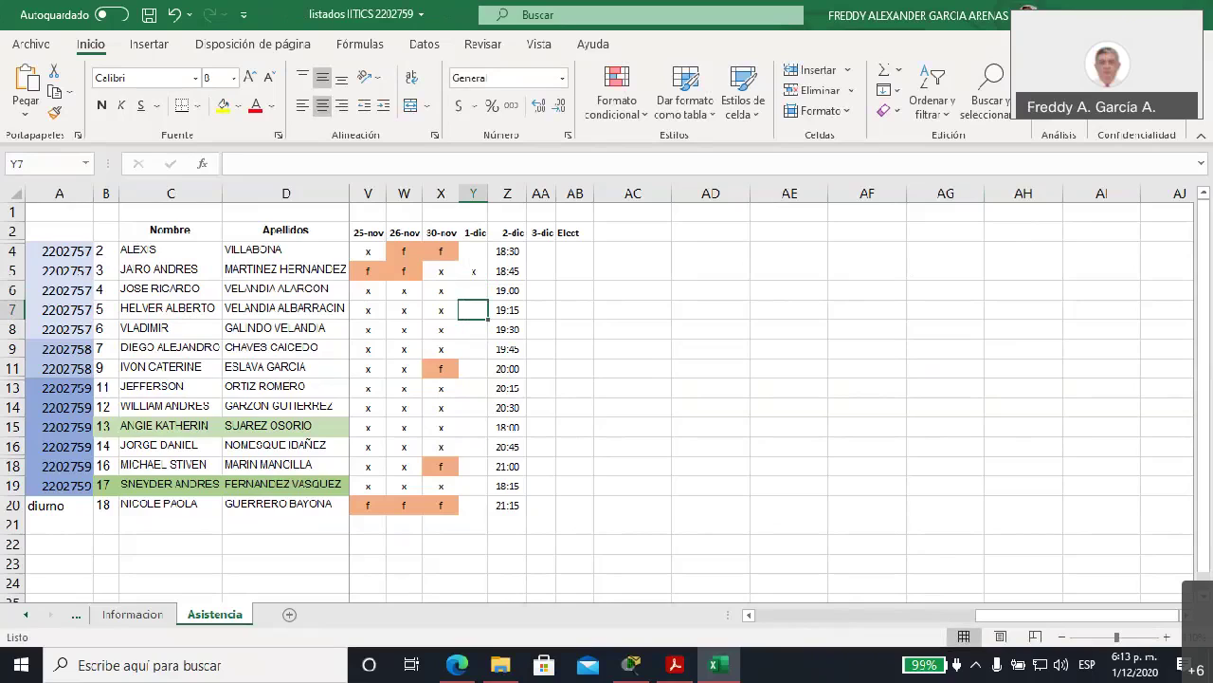
Step: Put an x in cell Y8, then move down the column to Y14
{"action": "left_click", "coordinate": [468, 330]}
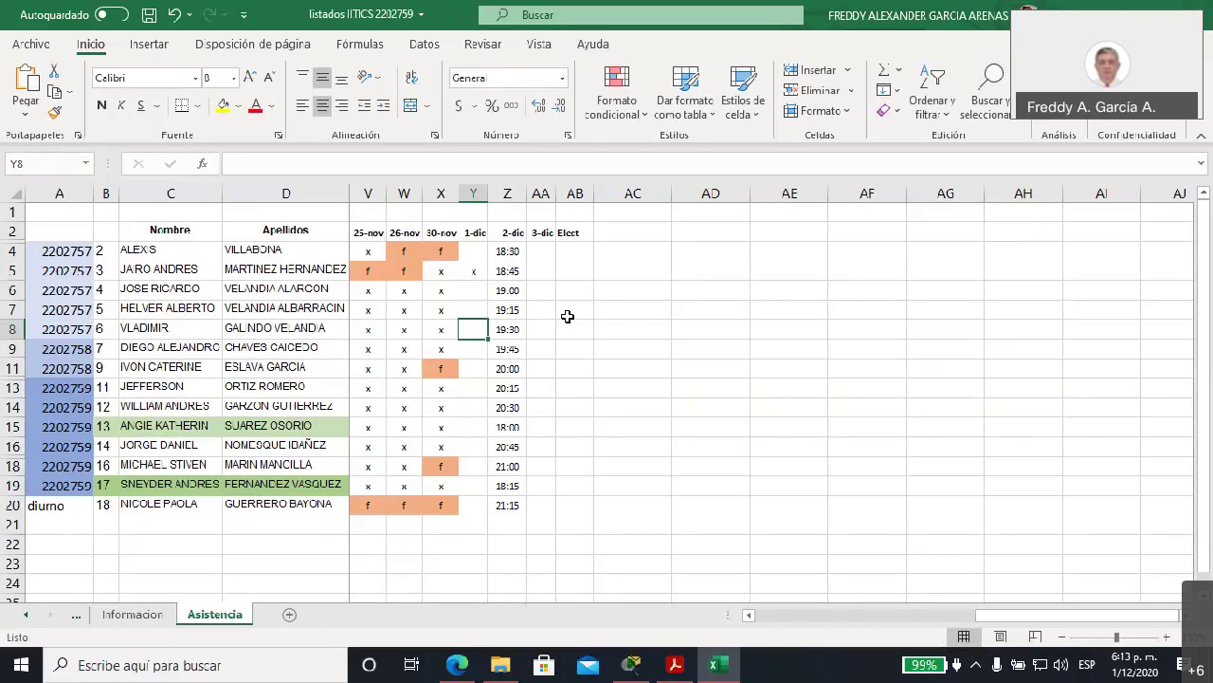
{"action": "type", "text": "x"}
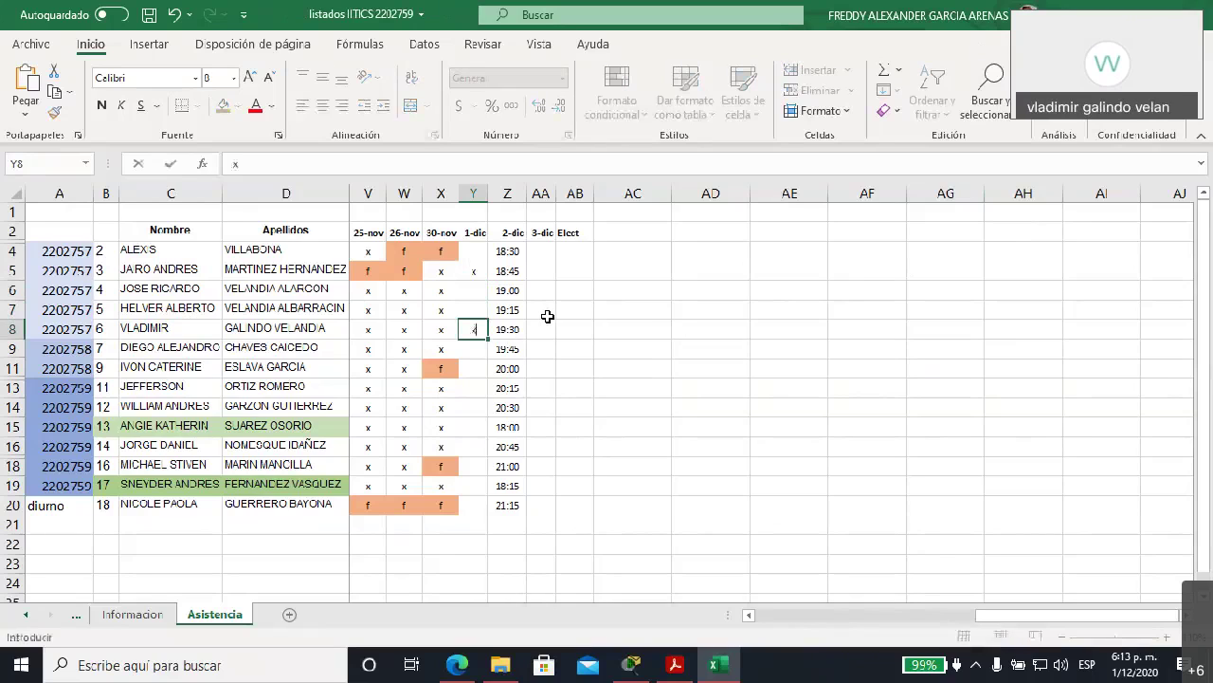
{"action": "left_click", "coordinate": [469, 352]}
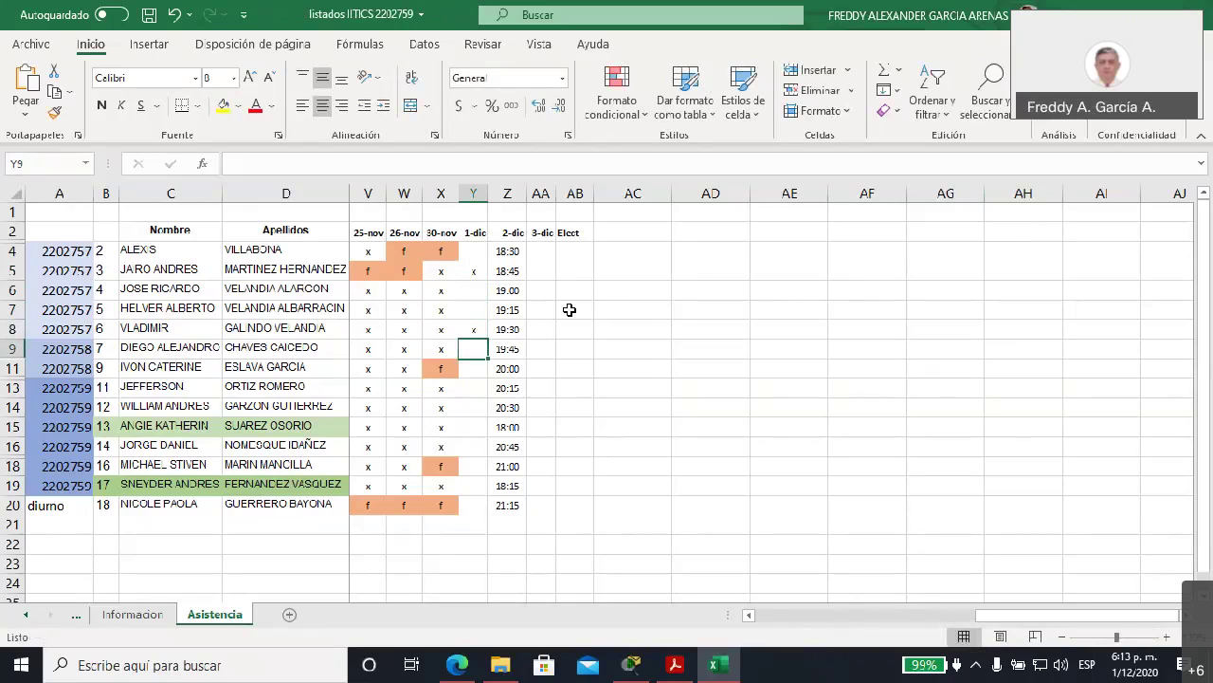
{"action": "left_click", "coordinate": [472, 370]}
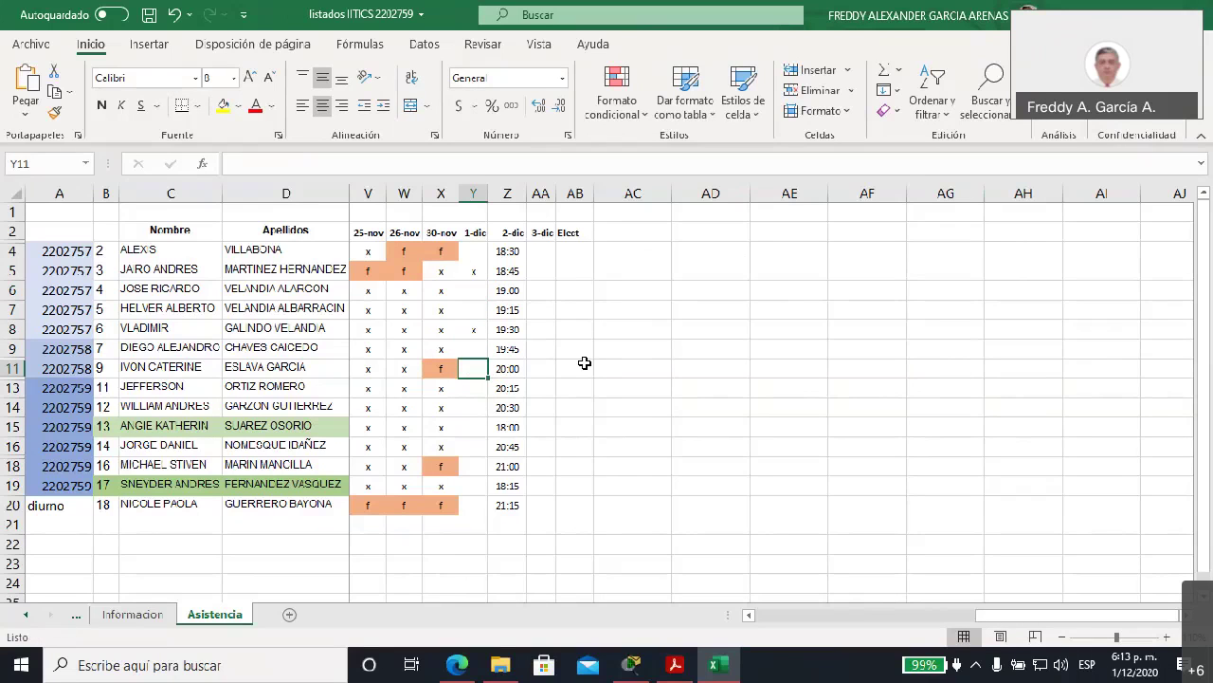
{"action": "left_click", "coordinate": [473, 385]}
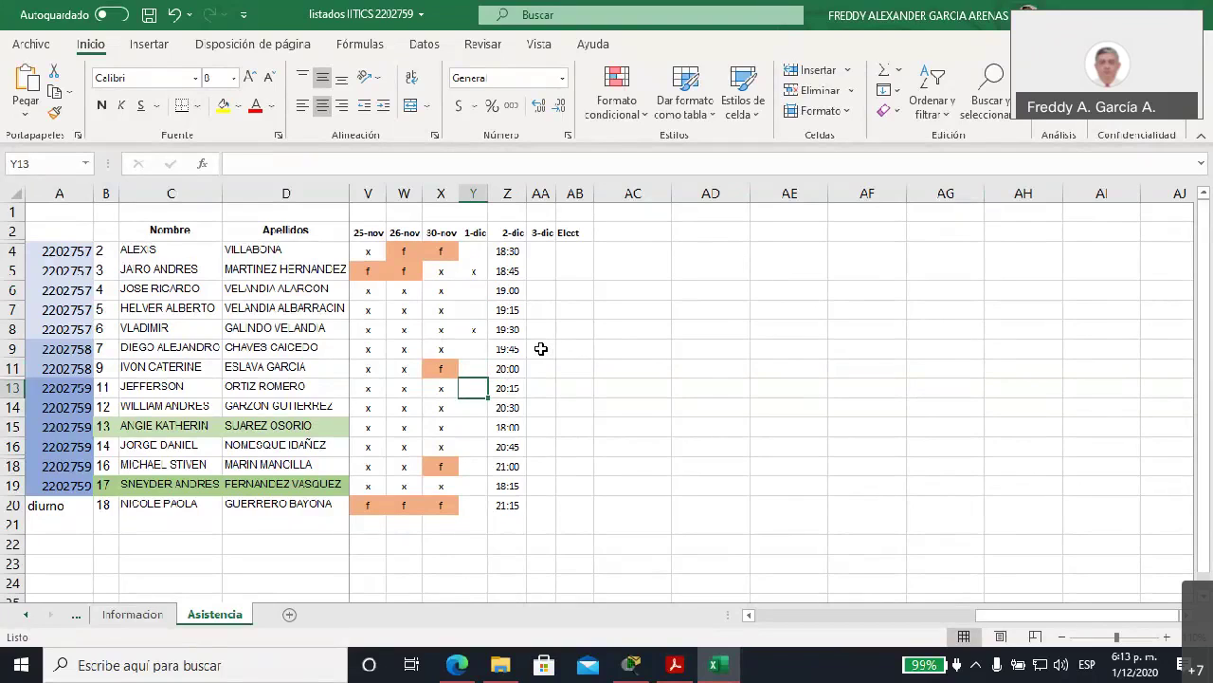
{"action": "left_click", "coordinate": [470, 408]}
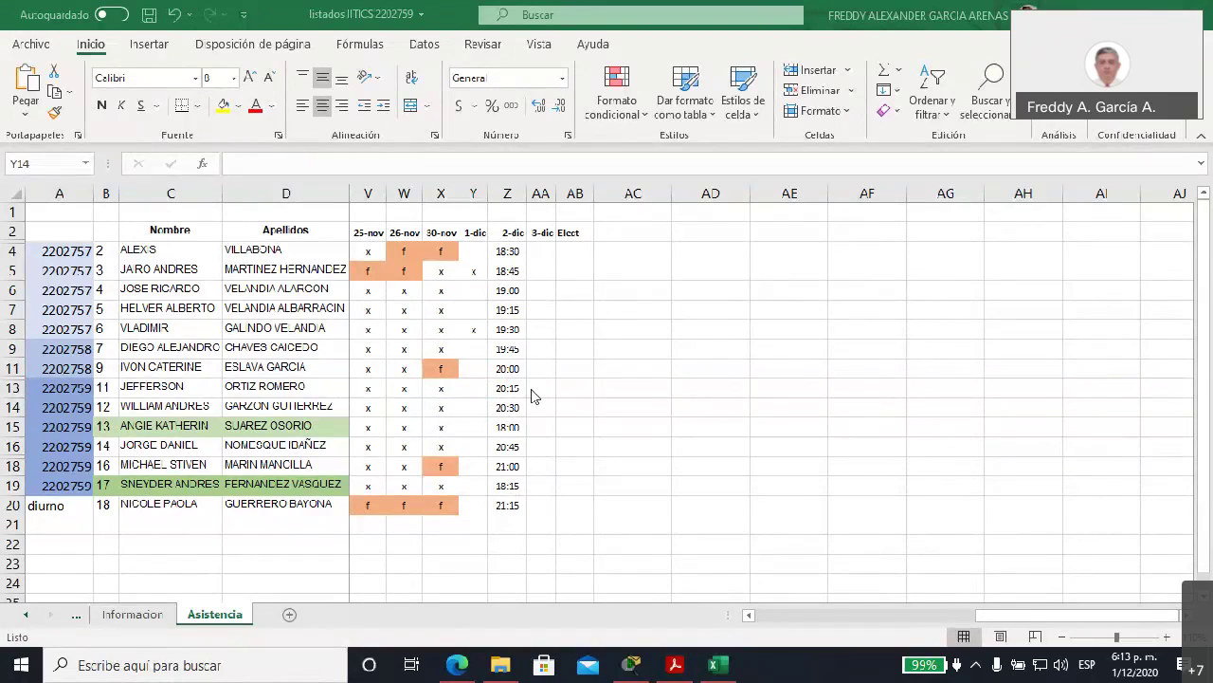
Step: Enter x in cells Y15, Y16, Y19 and Y7 of the 1-dic column
{"action": "left_click", "coordinate": [472, 425]}
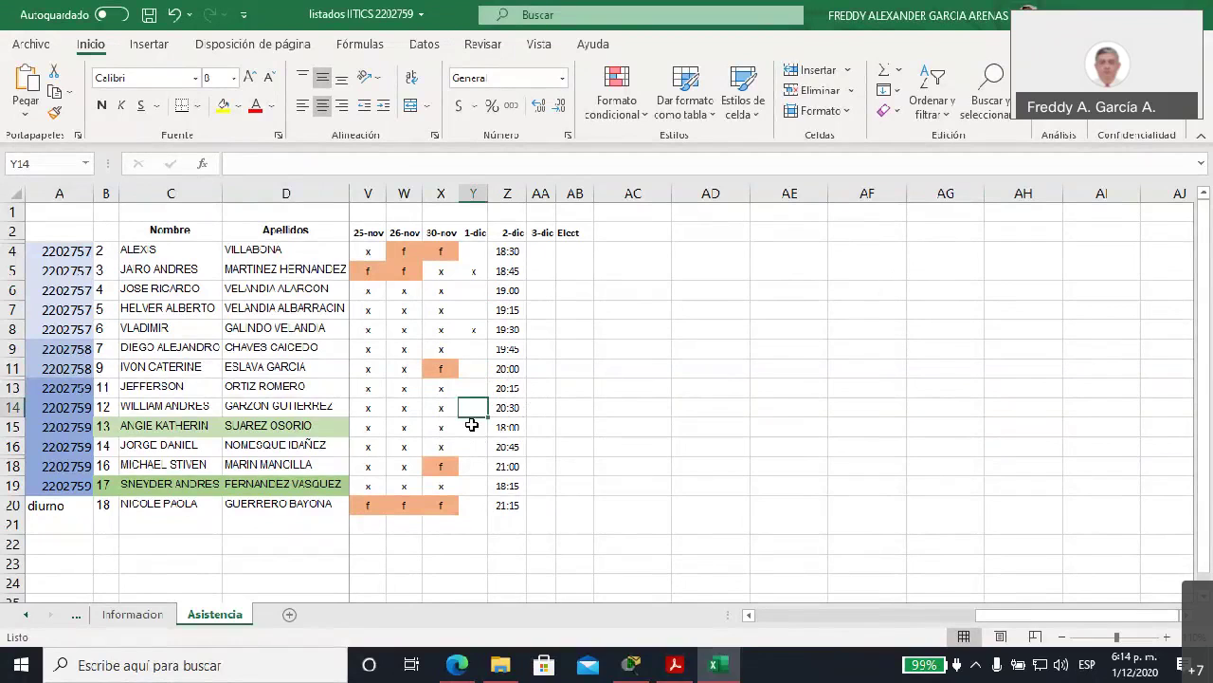
{"action": "left_click", "coordinate": [472, 427]}
{"action": "type", "text": "x"}
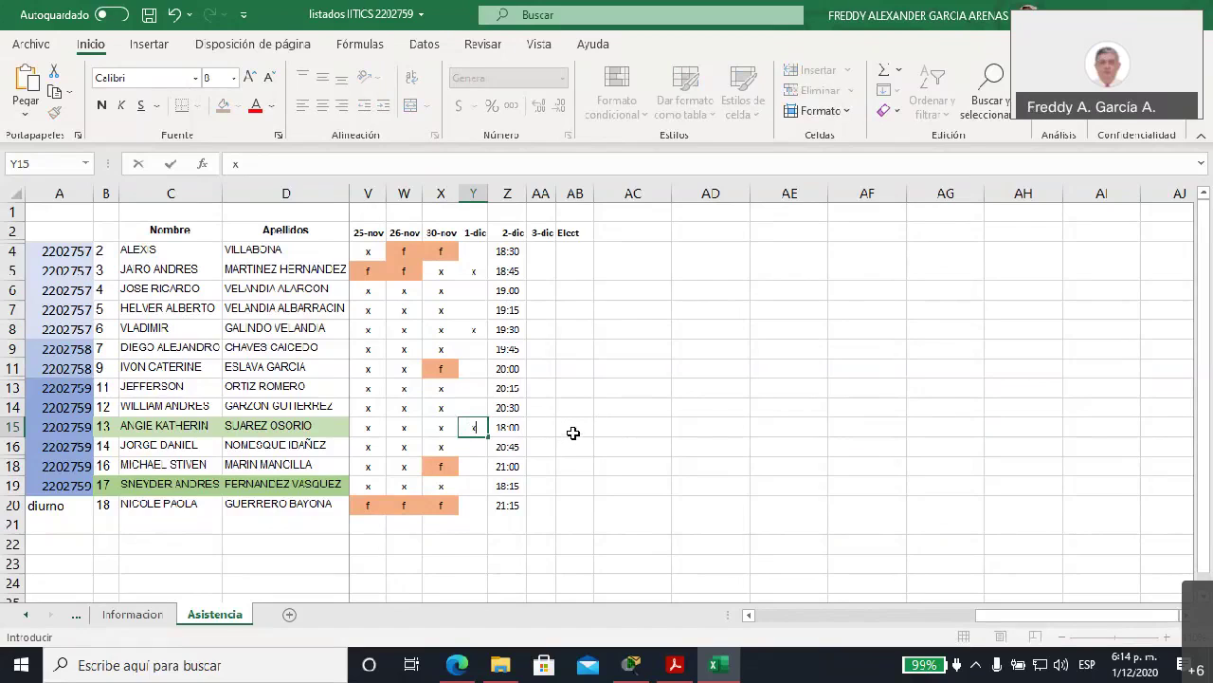
{"action": "left_click", "coordinate": [474, 446]}
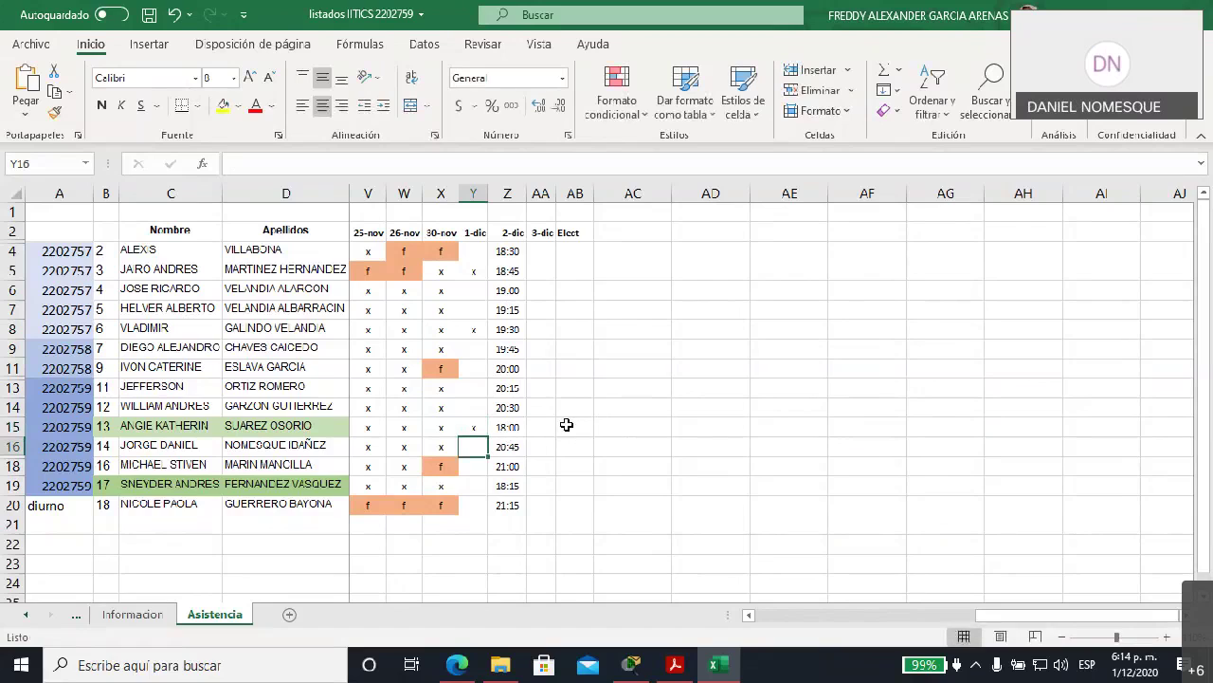
{"action": "type", "text": "x"}
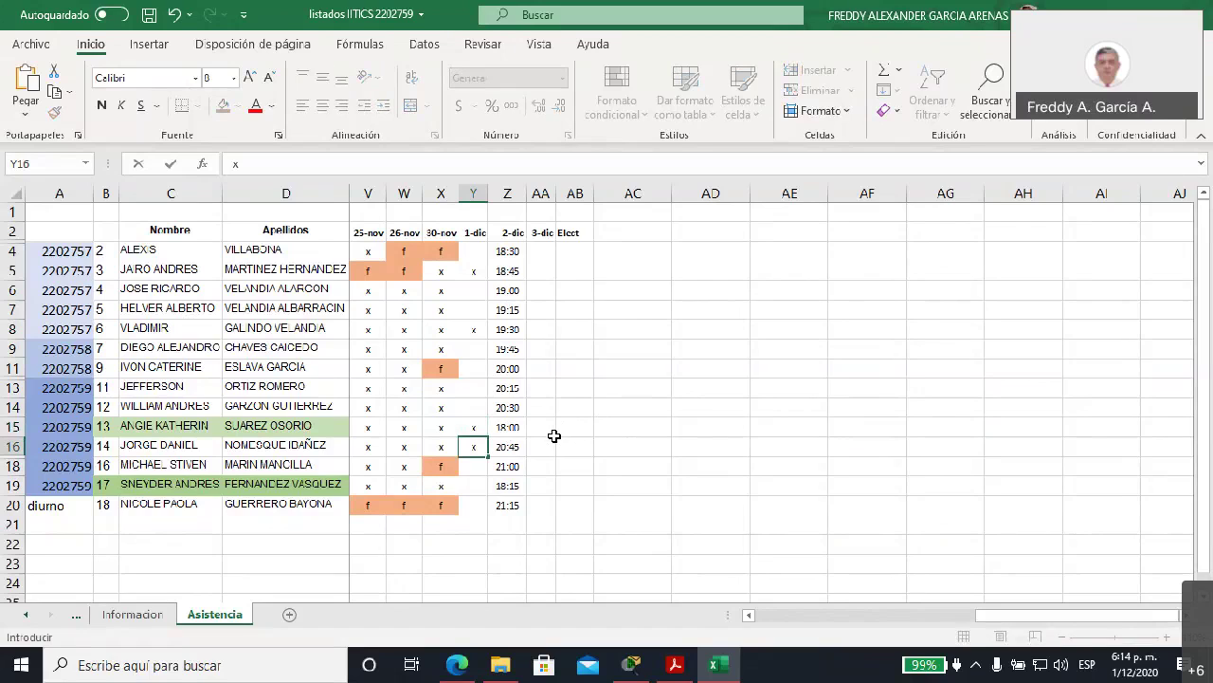
{"action": "left_click", "coordinate": [472, 487]}
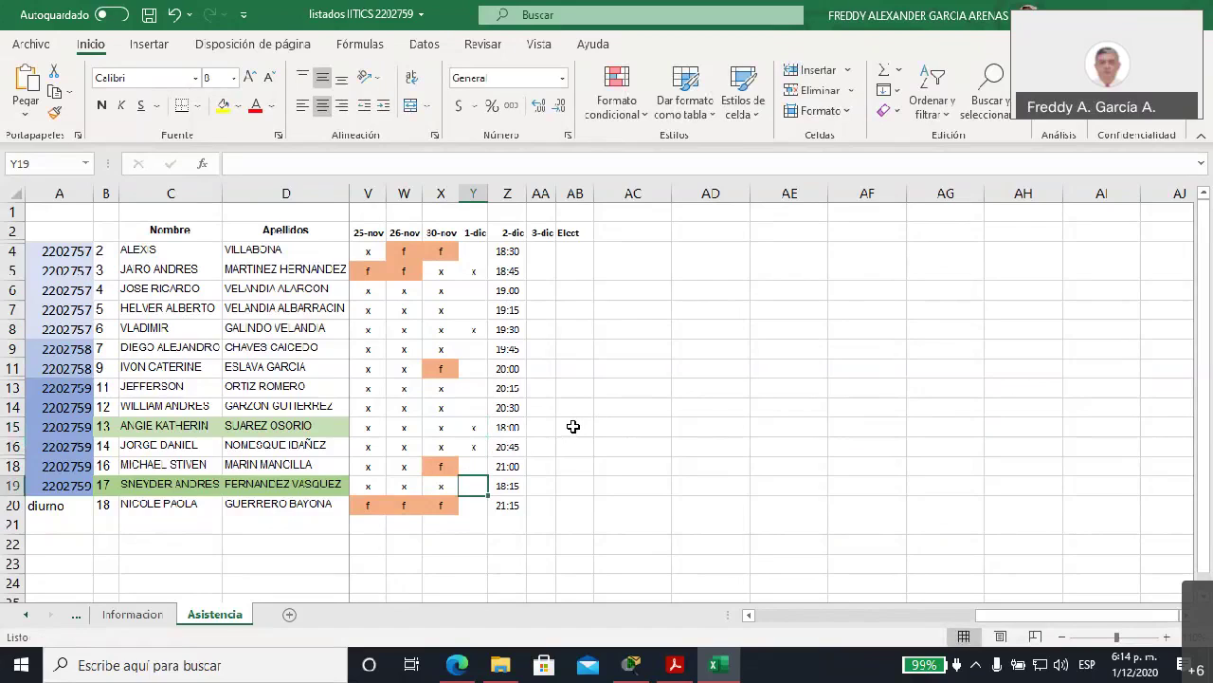
{"action": "type", "text": "x"}
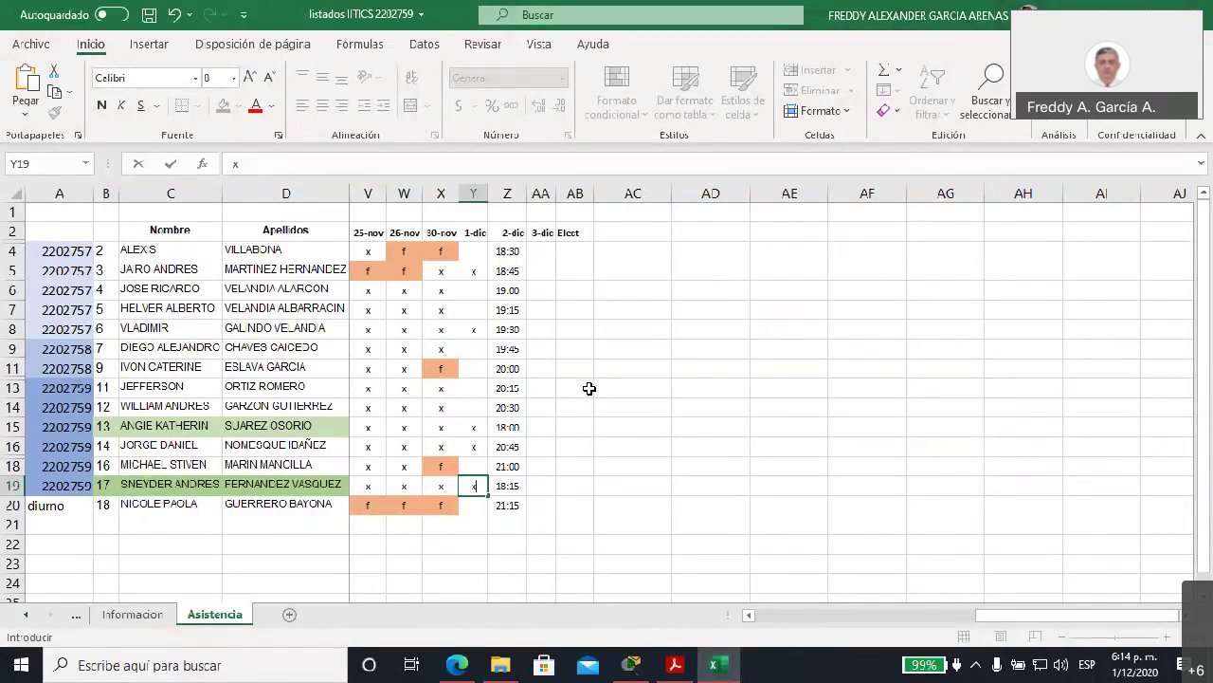
{"action": "left_click", "coordinate": [469, 310]}
{"action": "type", "text": "x"}
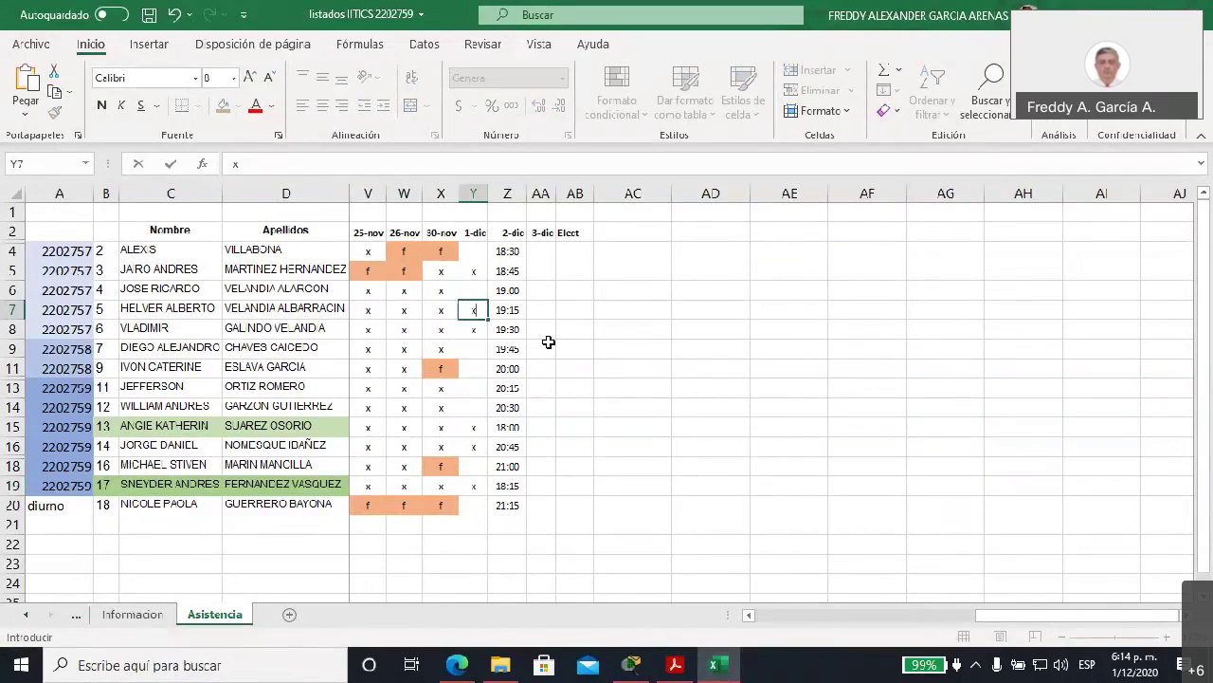
{"action": "left_click", "coordinate": [576, 334]}
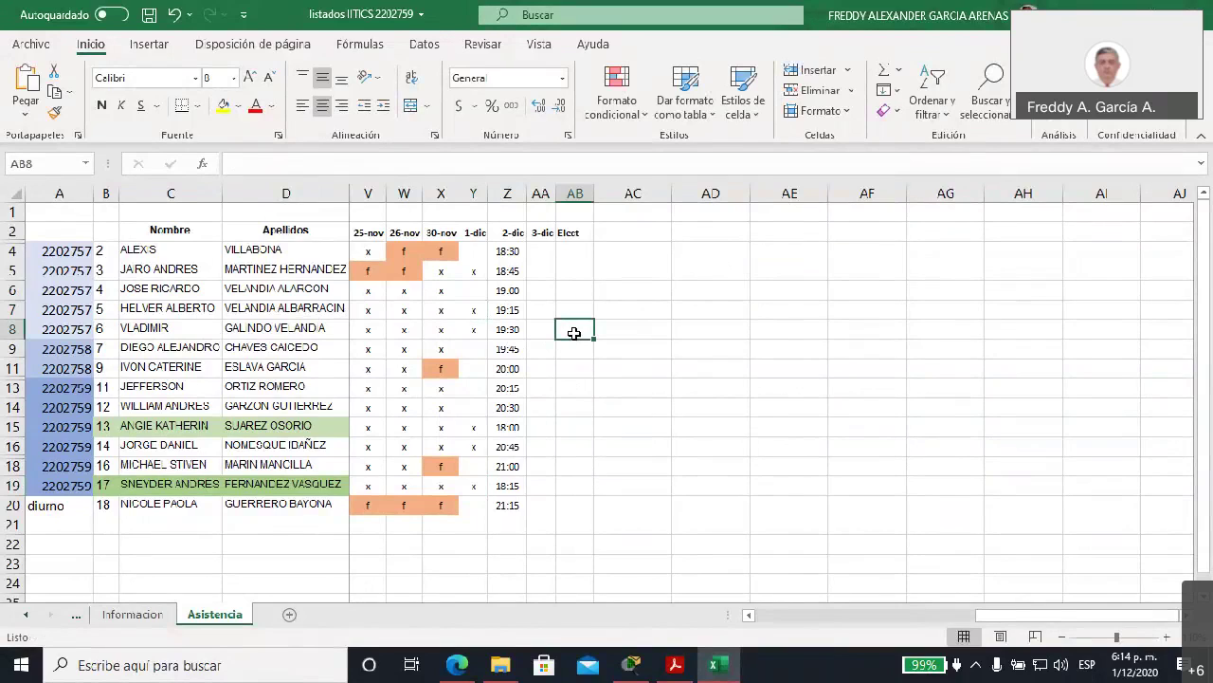
Step: Save the attendance workbook and switch to the browser's ¿Qué es IoT? course page
{"action": "left_click", "coordinate": [148, 14]}
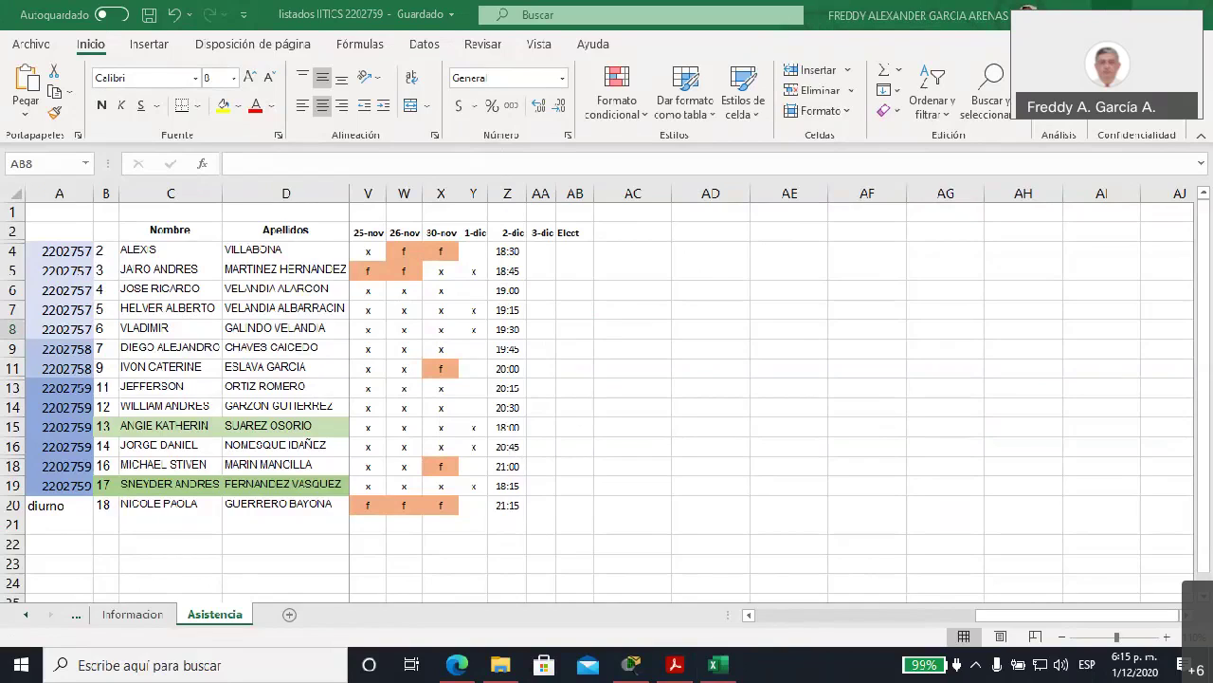
{"action": "key", "text": "alt+Tab"}
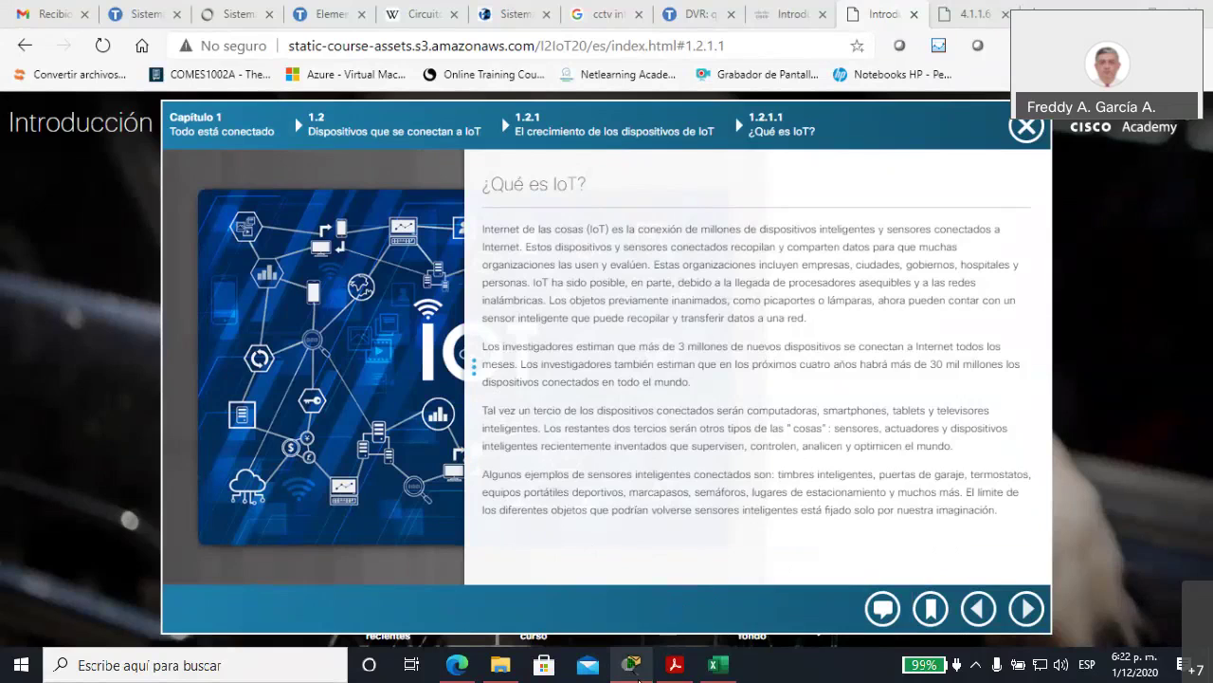
Step: Return to Packet Tracer and zoom out twice to show the whole smart-home scene
{"action": "mouse_move", "coordinate": [632, 673]}
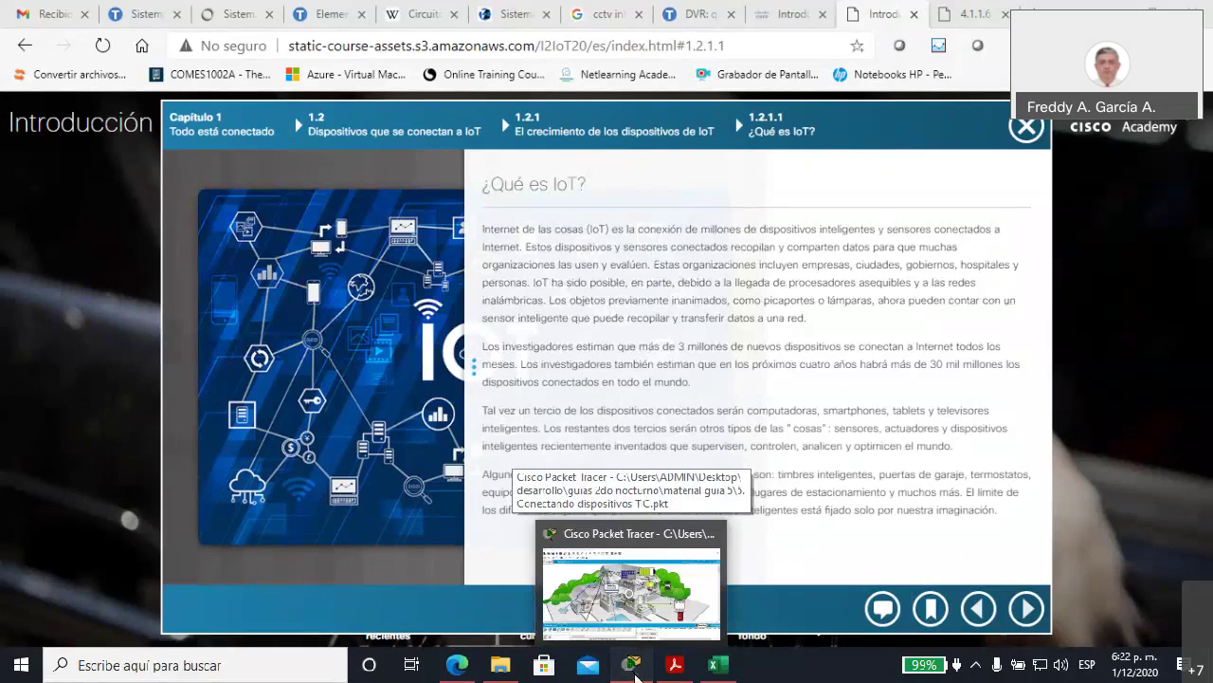
{"action": "left_click", "coordinate": [633, 668]}
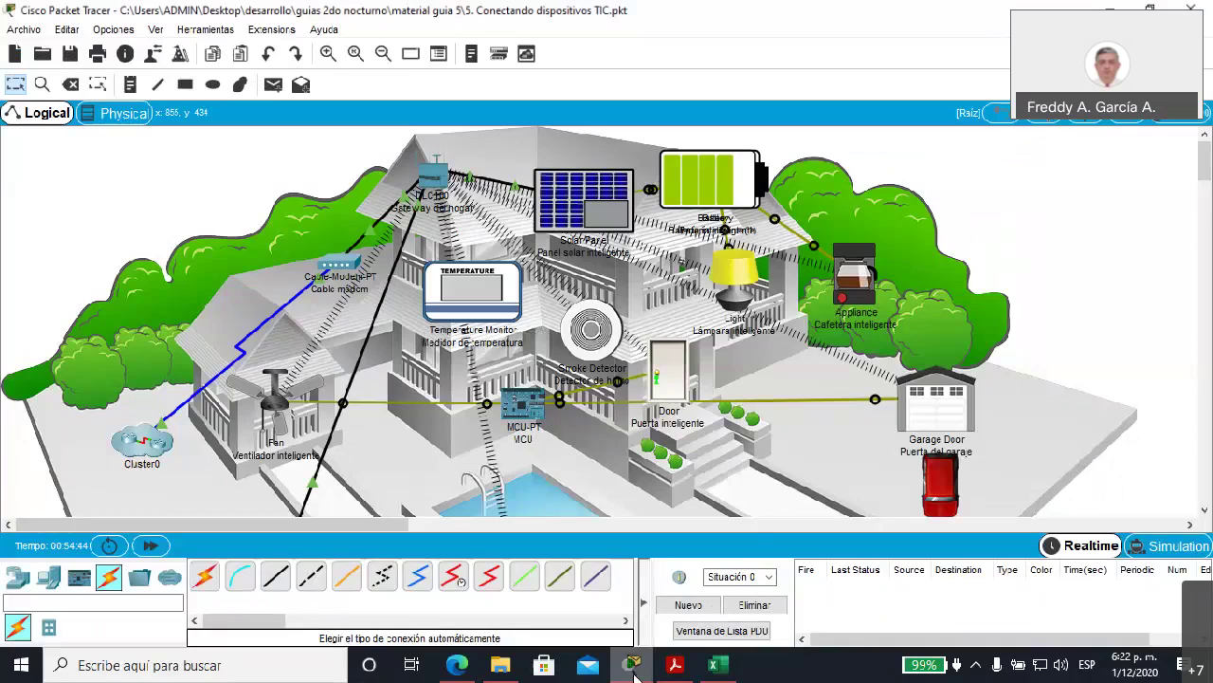
{"action": "left_click", "coordinate": [383, 55]}
{"action": "left_click", "coordinate": [383, 55]}
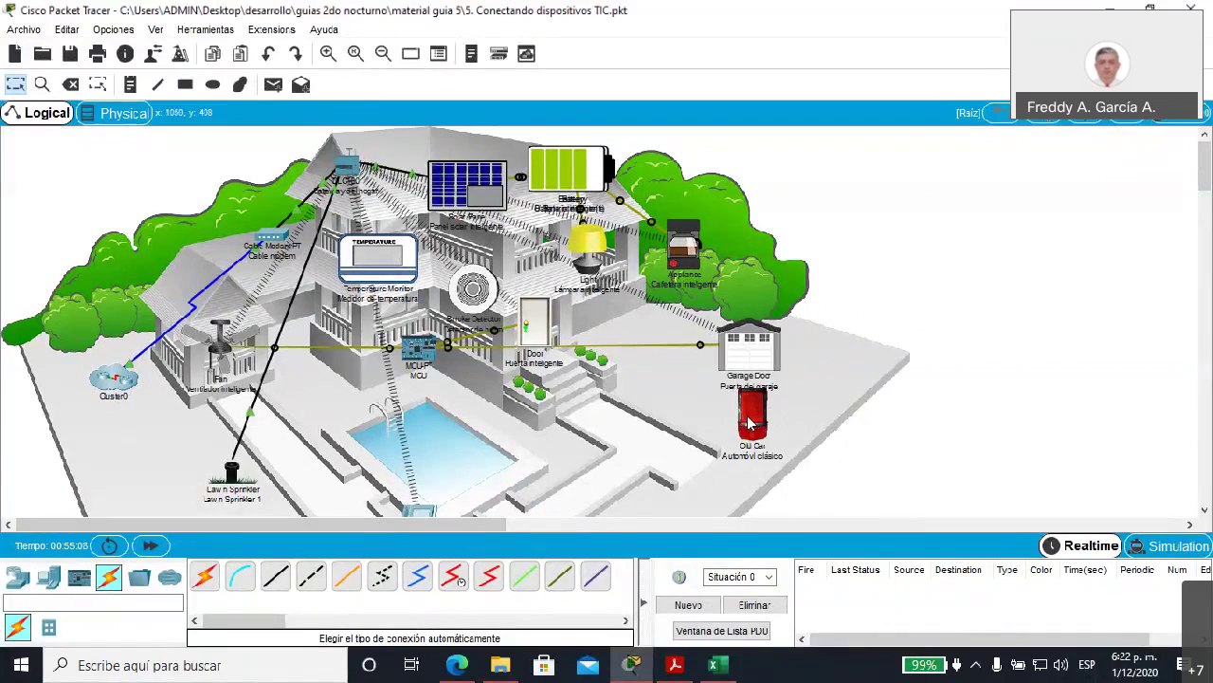
Step: Drag the TabletPC-PT tablet up from the canvas edge into the pool area
{"action": "mouse_move", "coordinate": [752, 414]}
{"action": "mouse_move", "coordinate": [742, 365]}
{"action": "mouse_move", "coordinate": [347, 172]}
{"action": "mouse_move", "coordinate": [685, 271]}
{"action": "left_click_drag", "start_coordinate": [425, 515], "coordinate": [445, 456]}
{"action": "mouse_move", "coordinate": [453, 476]}
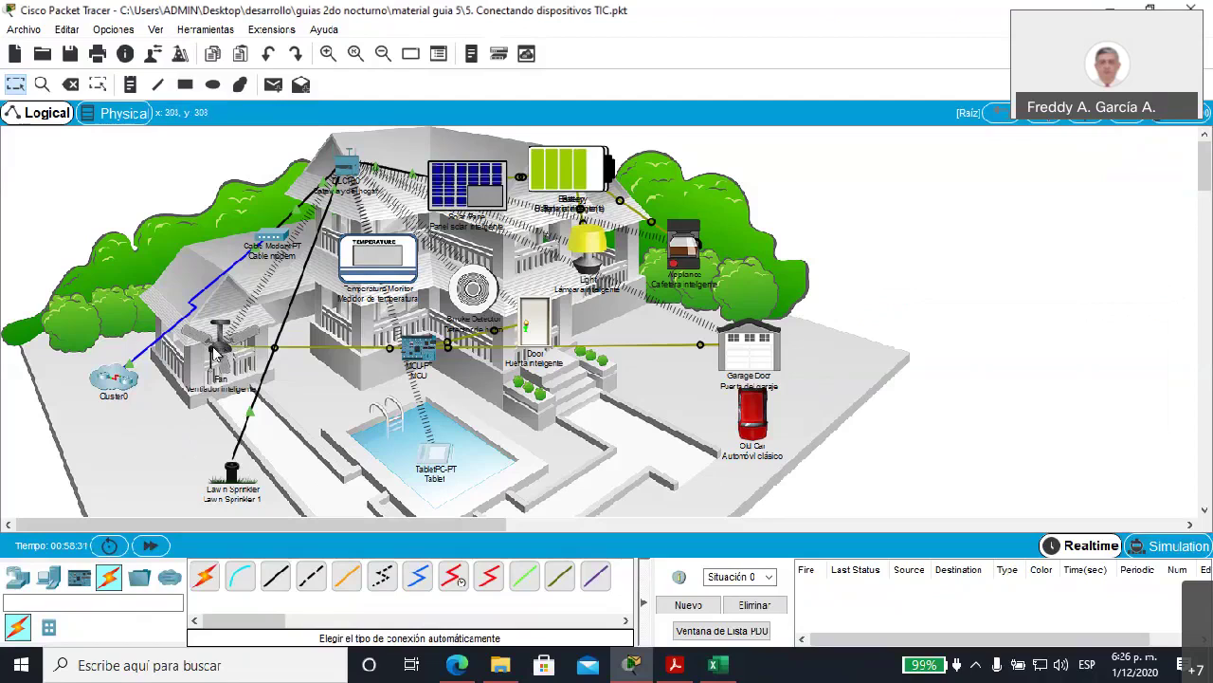
{"action": "mouse_move", "coordinate": [186, 370]}
{"action": "mouse_move", "coordinate": [230, 474]}
{"action": "left_click", "coordinate": [433, 460]}
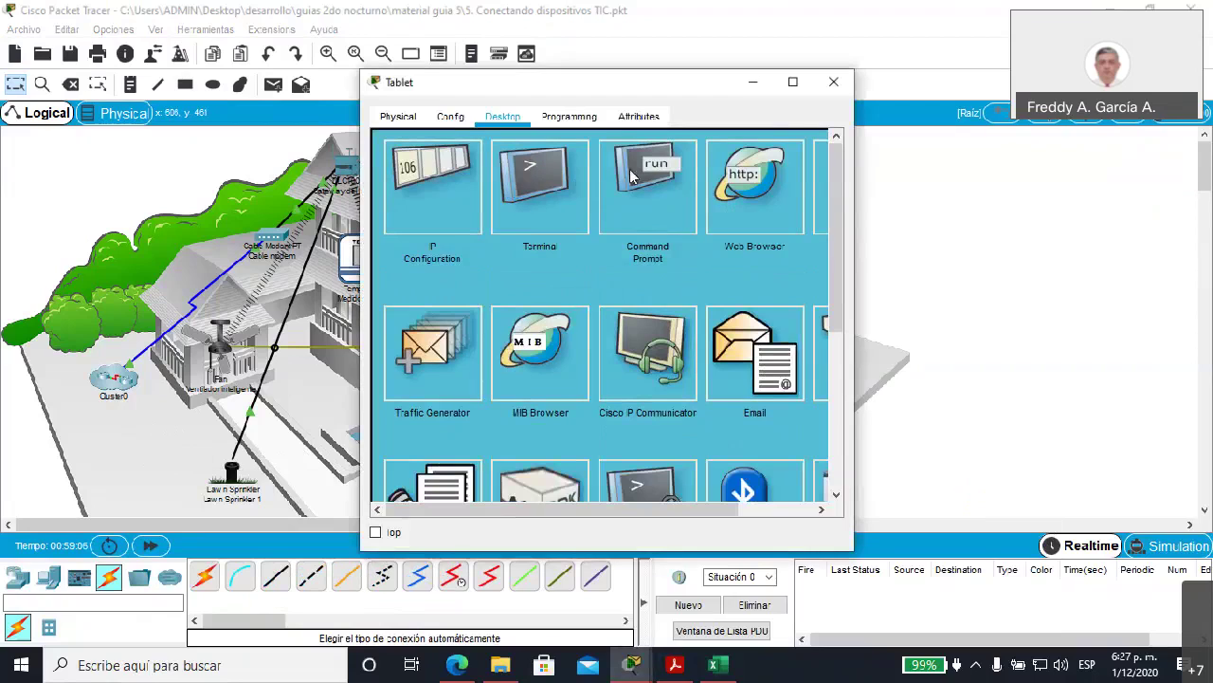
{"action": "left_click", "coordinate": [768, 193]}
{"action": "left_click", "coordinate": [582, 167]}
{"action": "type", "text": "192168.25.1"}
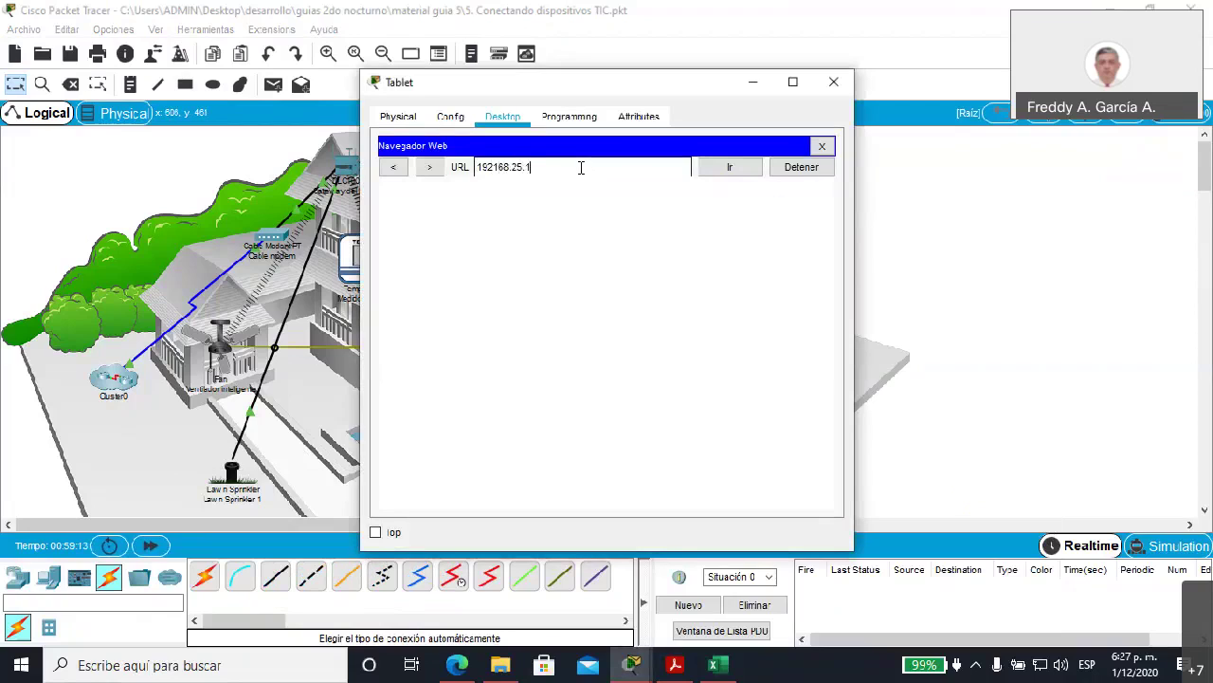
{"action": "key", "text": "Return"}
{"action": "left_click", "coordinate": [725, 167]}
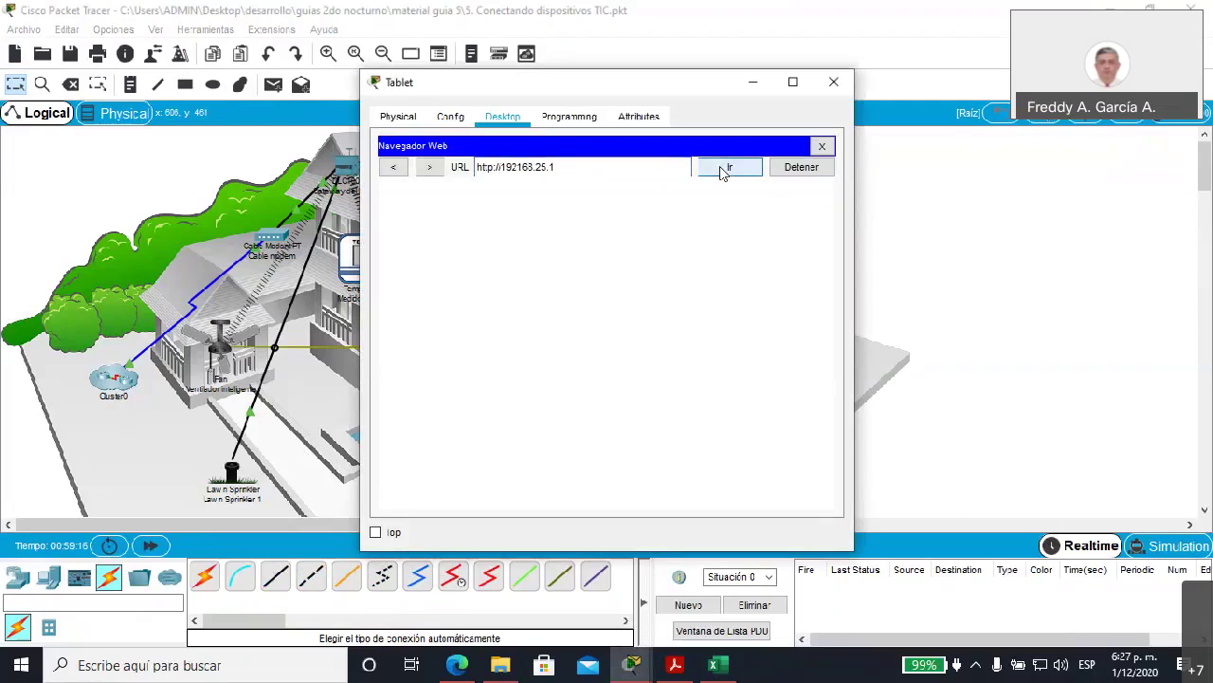
{"action": "left_click_drag", "start_coordinate": [650, 82], "coordinate": [854, 47]}
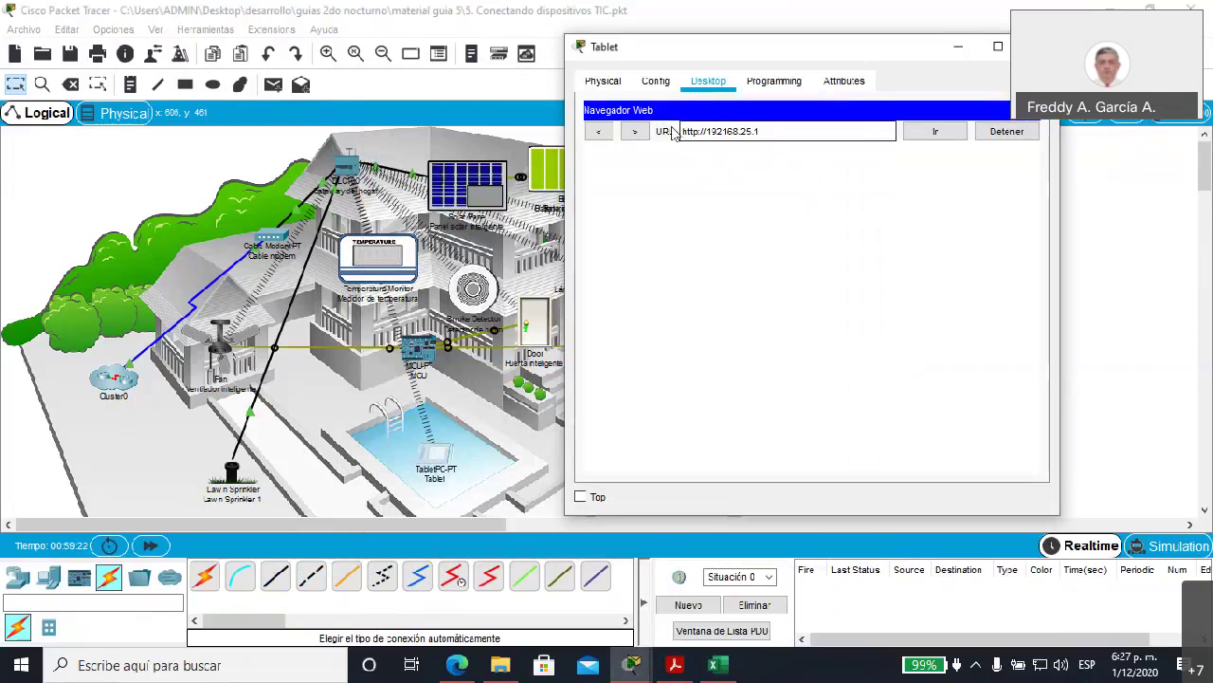
{"action": "type", "text": "."}
{"action": "left_click", "coordinate": [915, 135]}
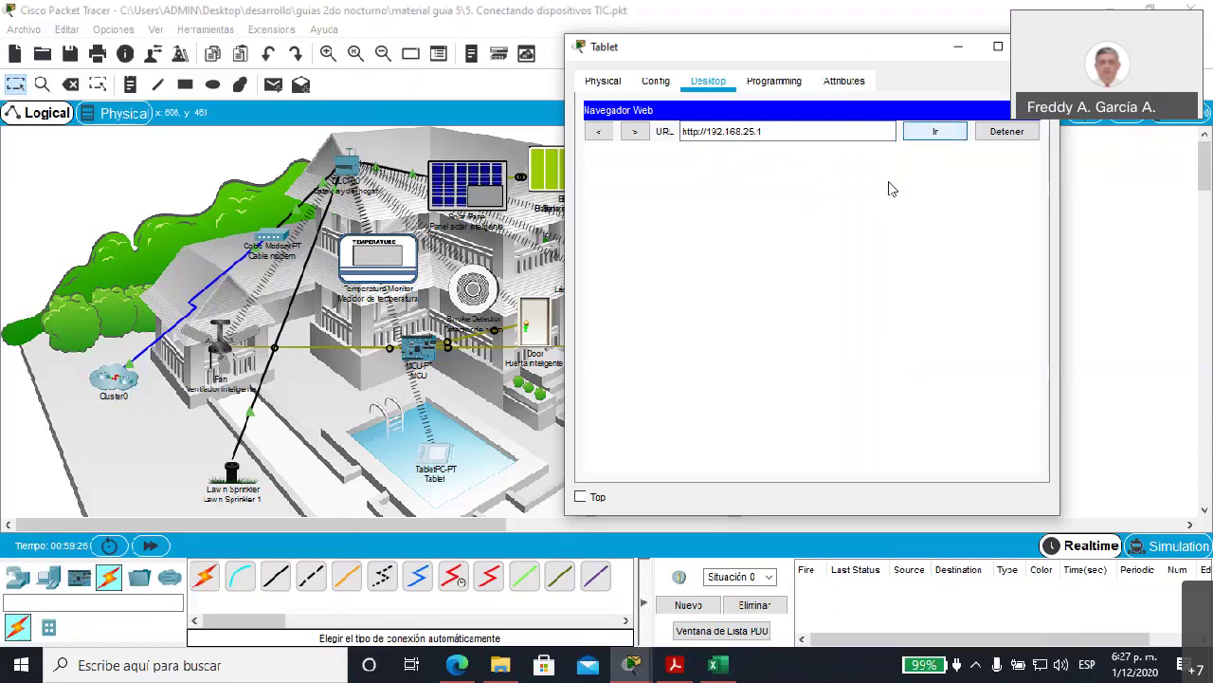
Step: Enter the home gateway's username and password and submit the login
{"action": "left_click", "coordinate": [806, 193]}
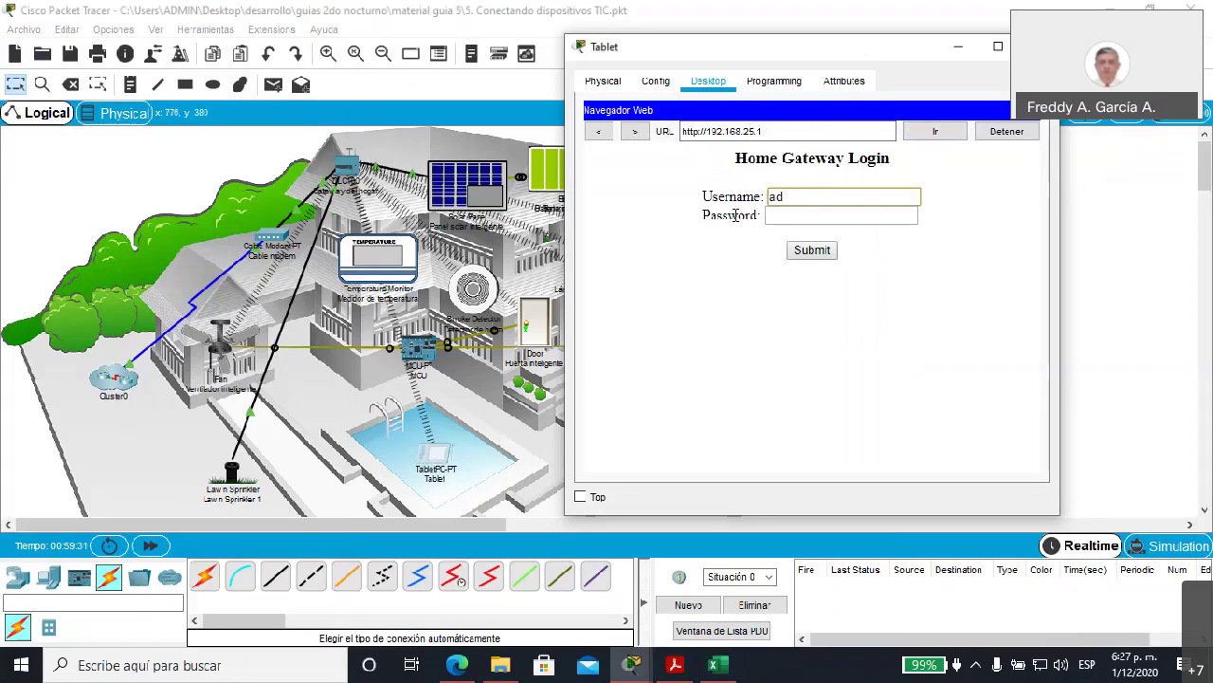
{"action": "left_click", "coordinate": [781, 214]}
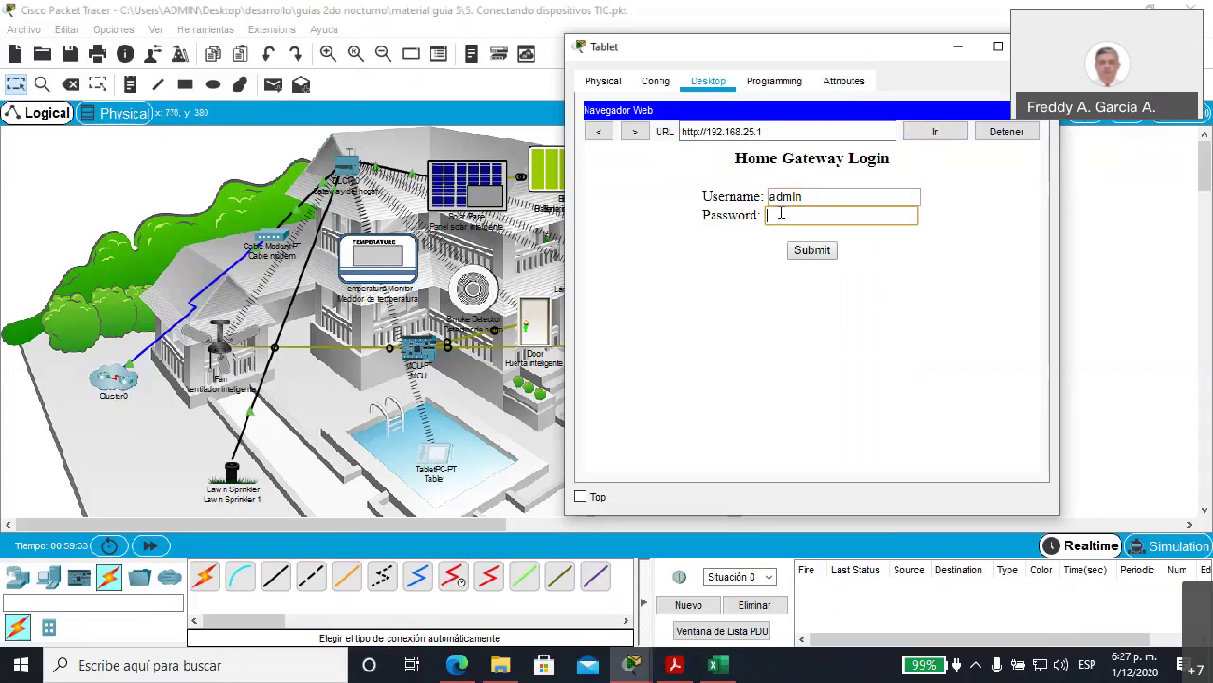
{"action": "type", "text": "admin"}
{"action": "left_click", "coordinate": [812, 249]}
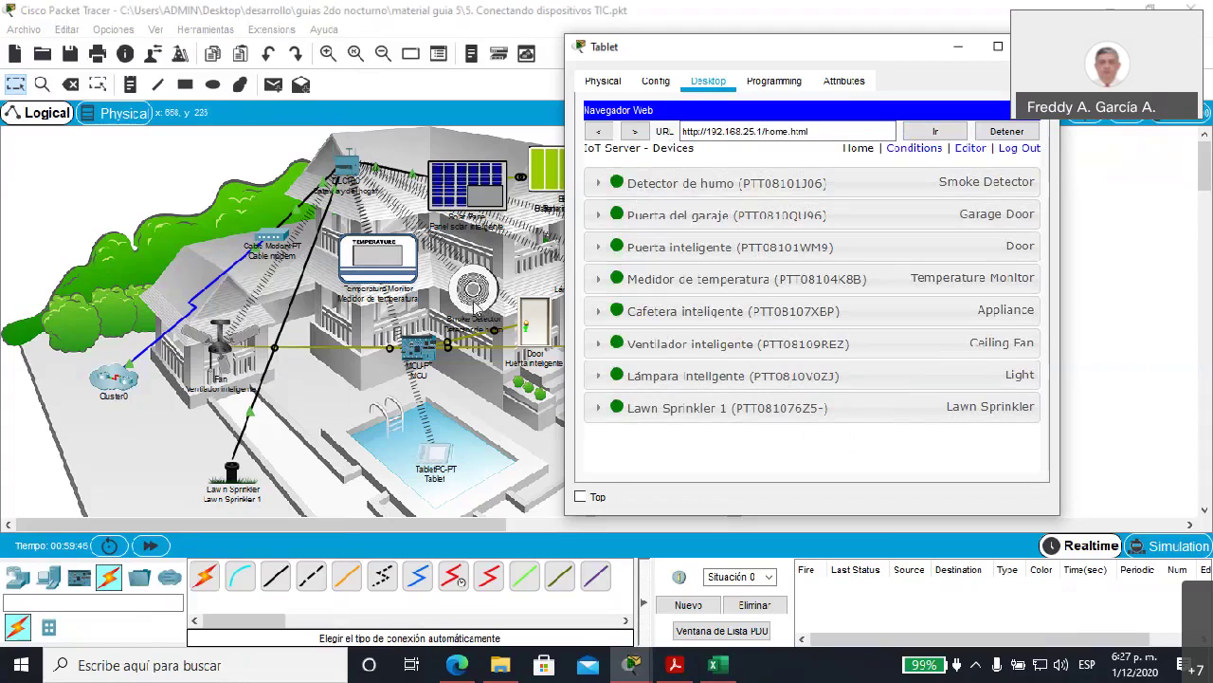
Step: Check the smoke detector, garage door and smart door, then expand the temperature monitor (0.0 °C)
{"action": "left_click", "coordinate": [599, 184]}
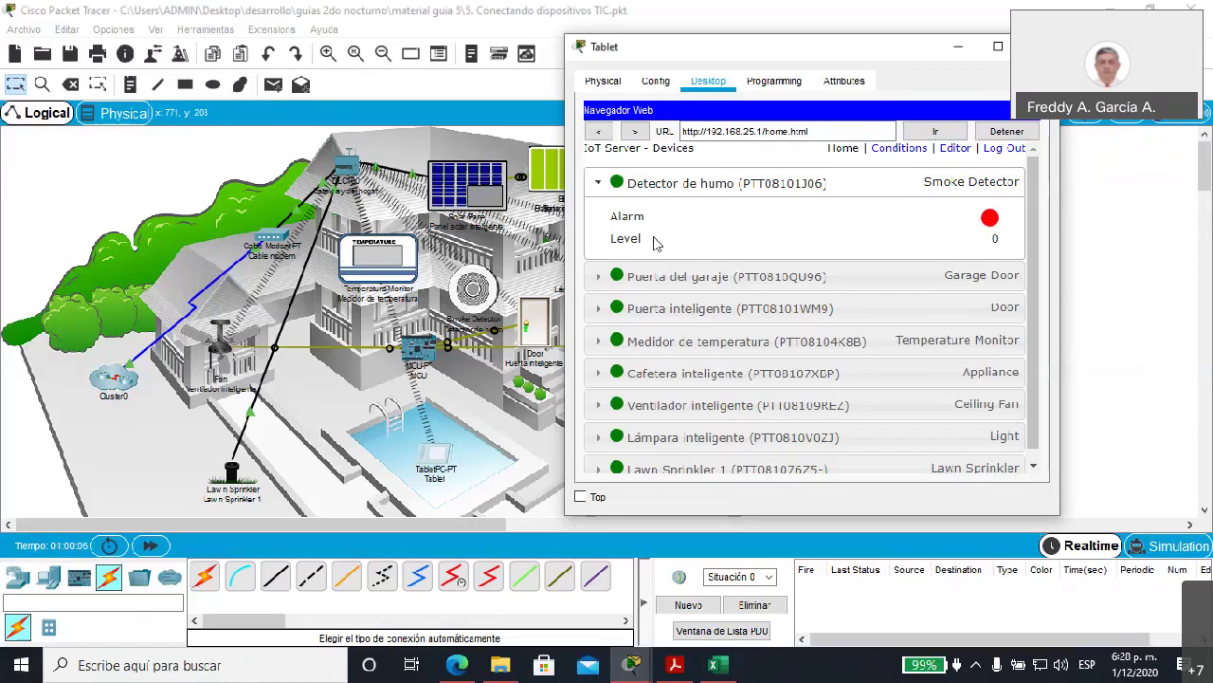
{"action": "left_click", "coordinate": [598, 185]}
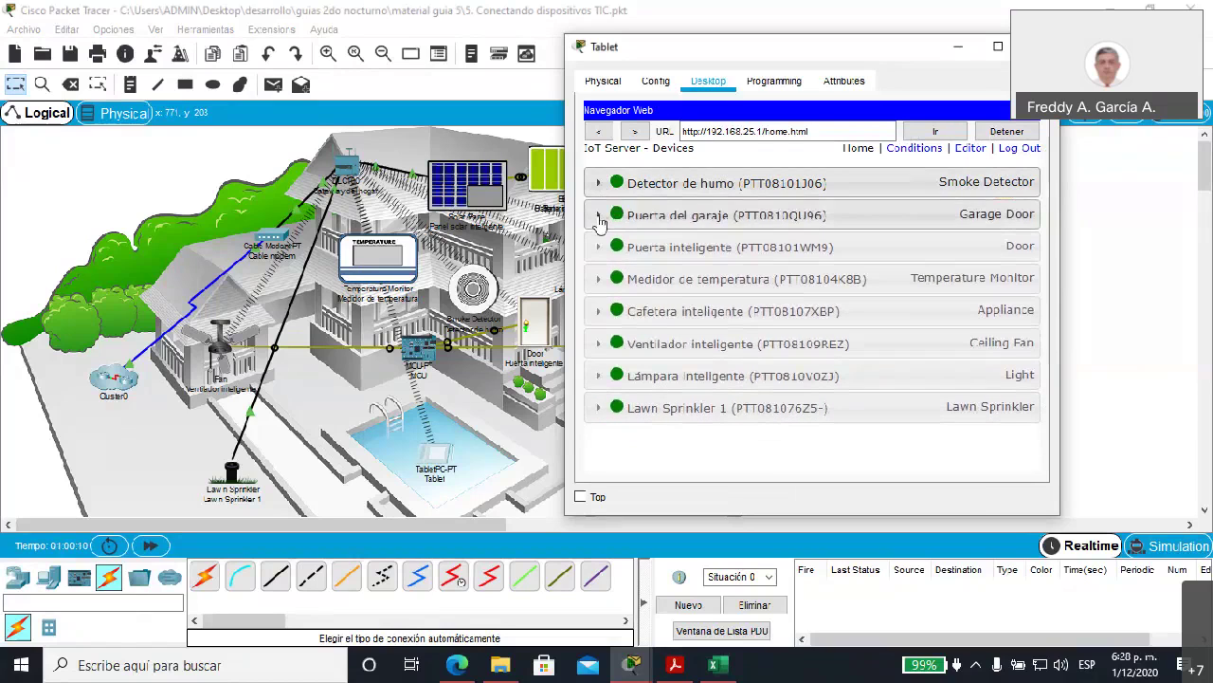
{"action": "left_click", "coordinate": [599, 221]}
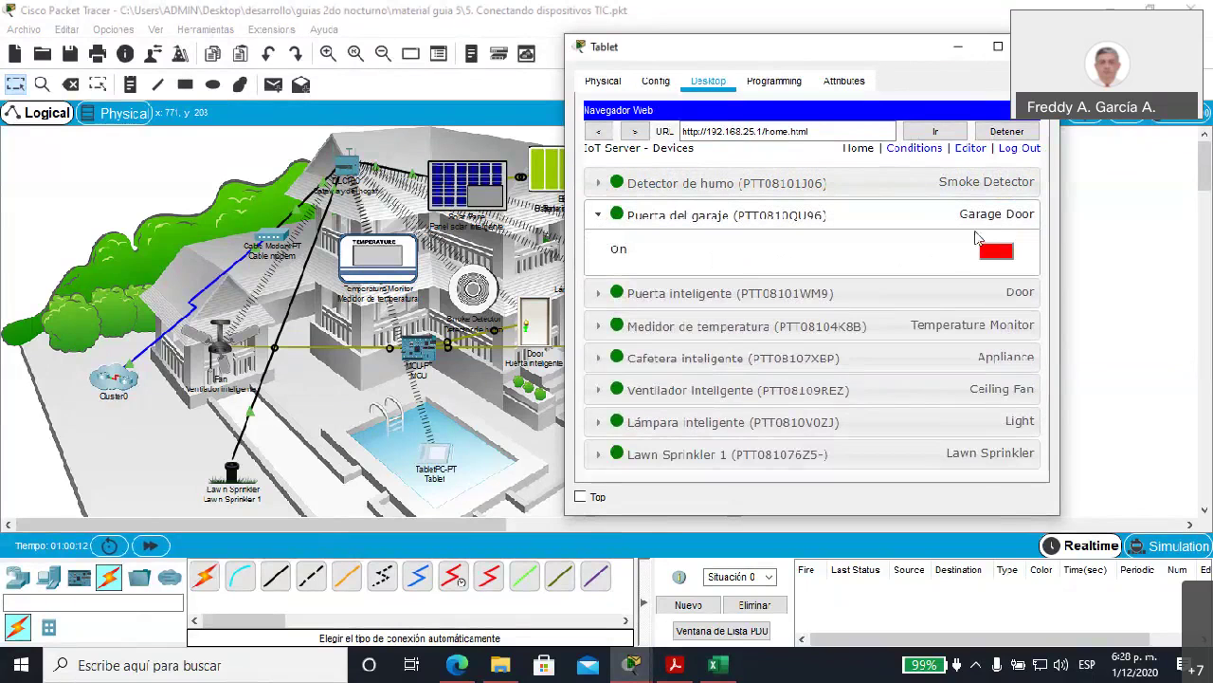
{"action": "left_click", "coordinate": [600, 217]}
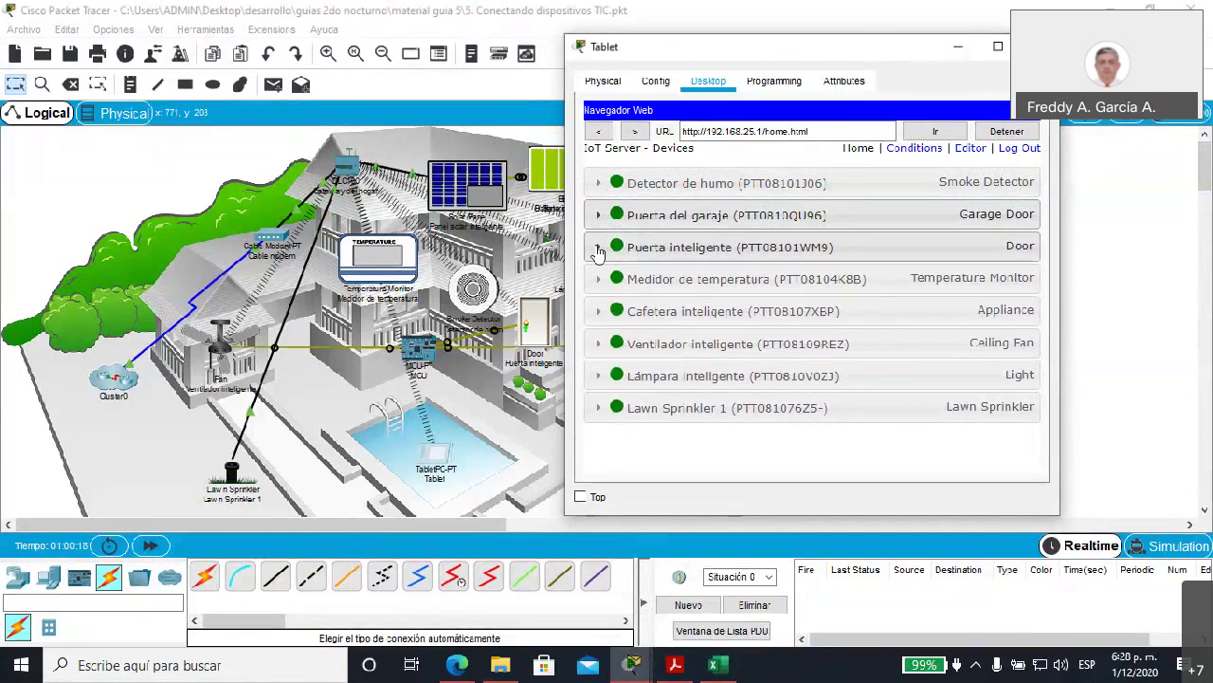
{"action": "left_click", "coordinate": [599, 249]}
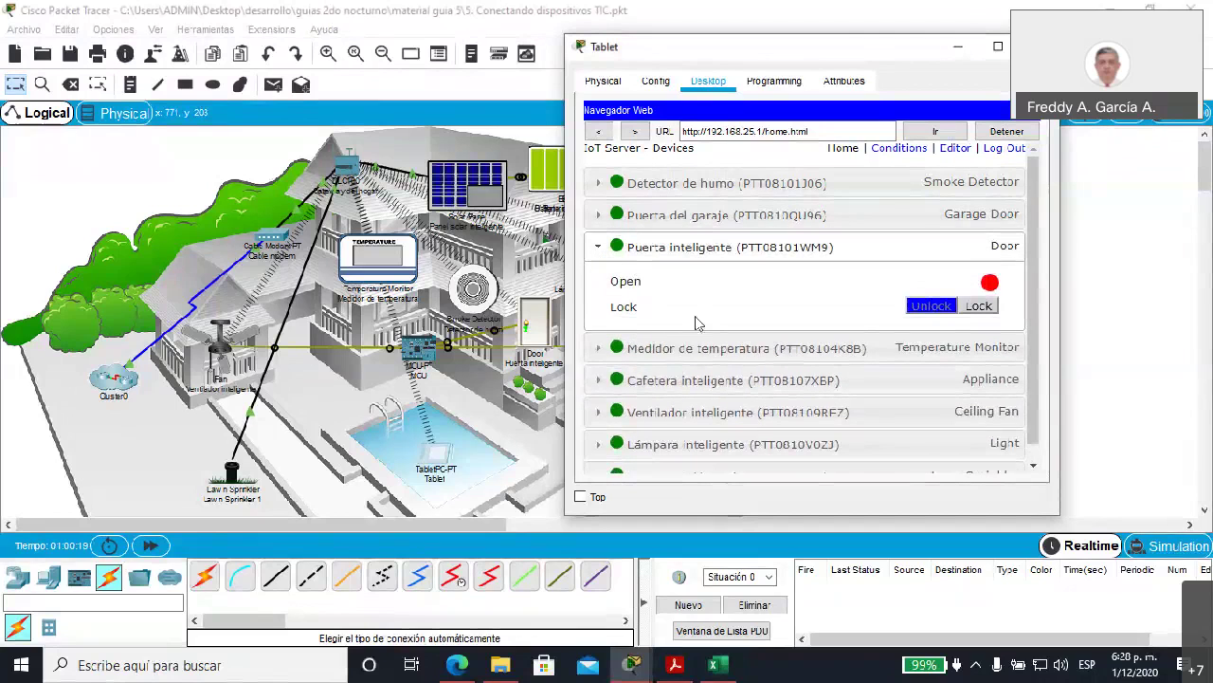
{"action": "left_click_drag", "start_coordinate": [633, 307], "coordinate": [659, 284]}
{"action": "left_click", "coordinate": [598, 249]}
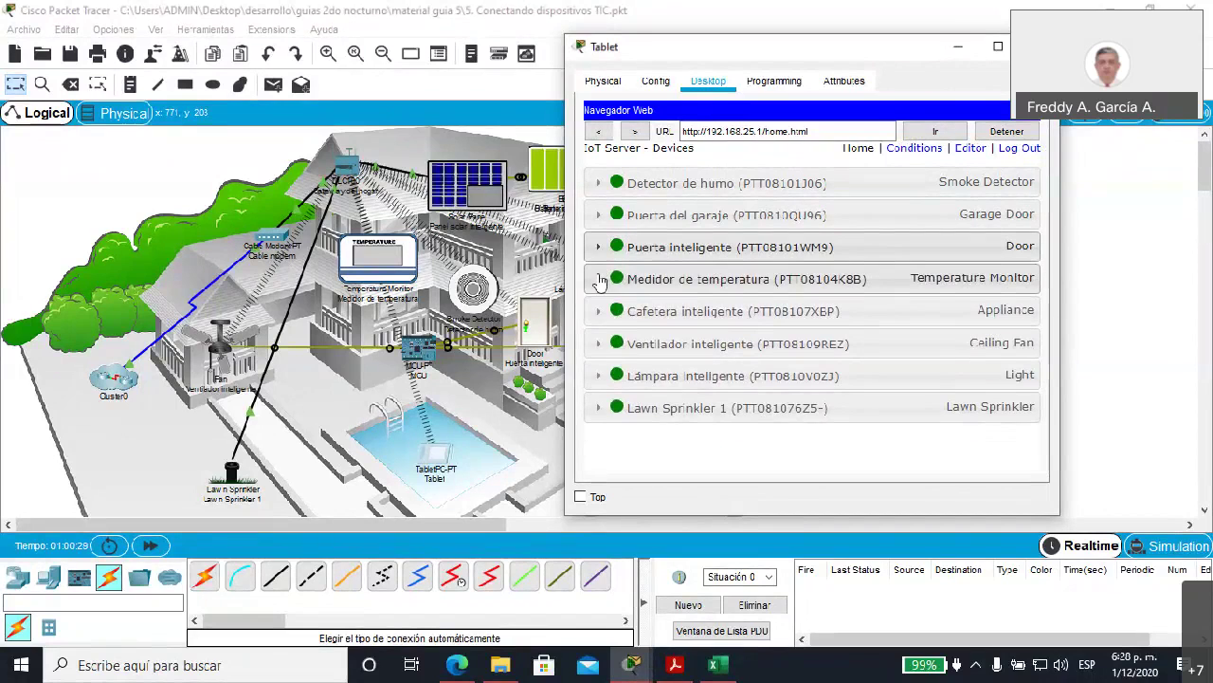
{"action": "left_click", "coordinate": [598, 280]}
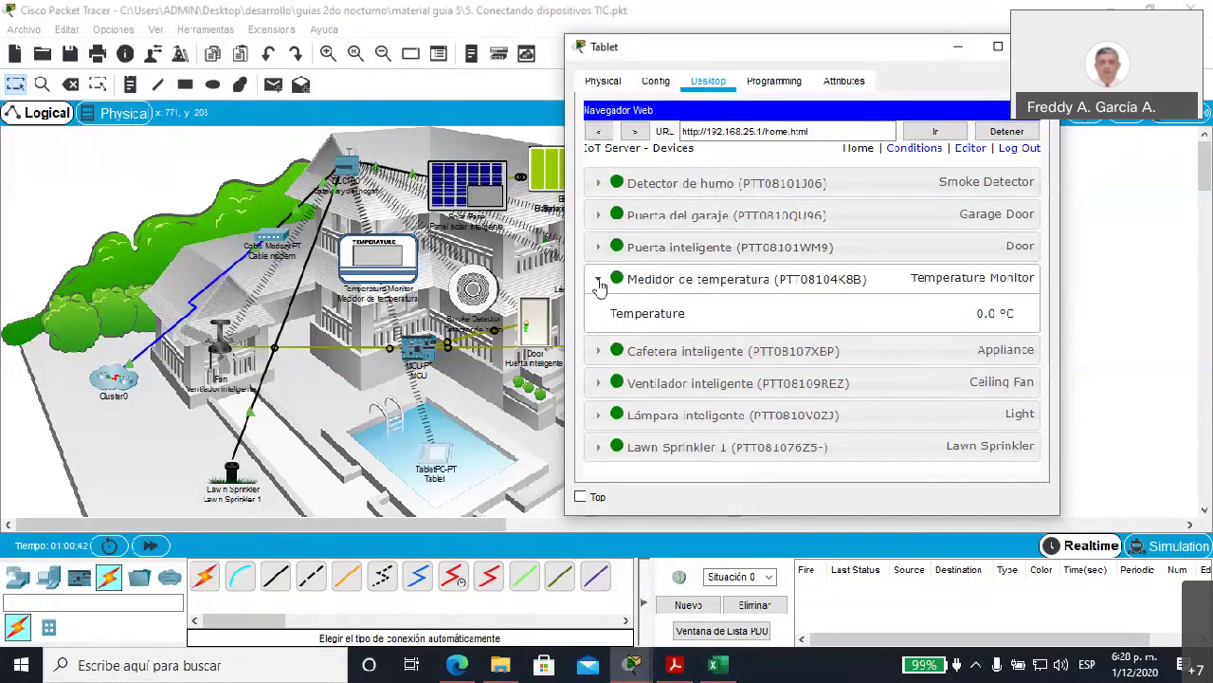
Step: Collapse the temperature monitor and switch the smart coffee maker off
{"action": "left_click", "coordinate": [599, 284]}
{"action": "left_click", "coordinate": [600, 315]}
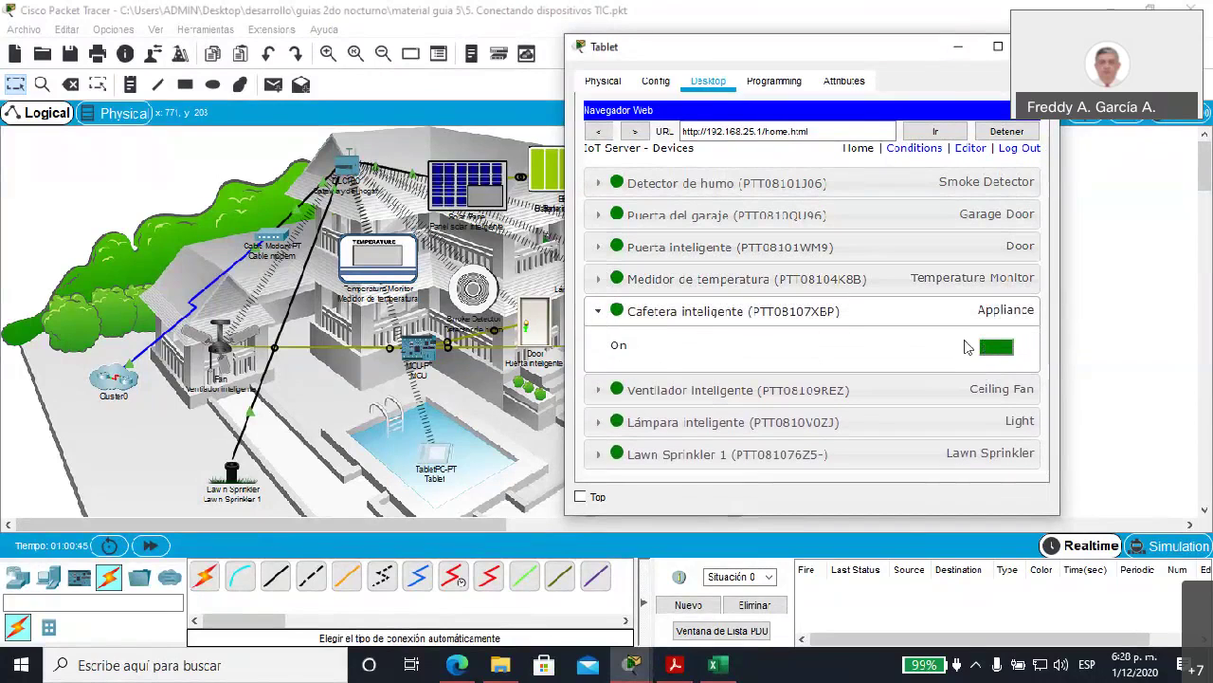
{"action": "left_click", "coordinate": [986, 349]}
Step: Check the ceiling fan and smart lamp status options, leaving all device rows collapsed
{"action": "left_click", "coordinate": [599, 390]}
{"action": "scroll", "coordinate": [716, 359], "scroll_direction": "down", "scroll_amount": 1}
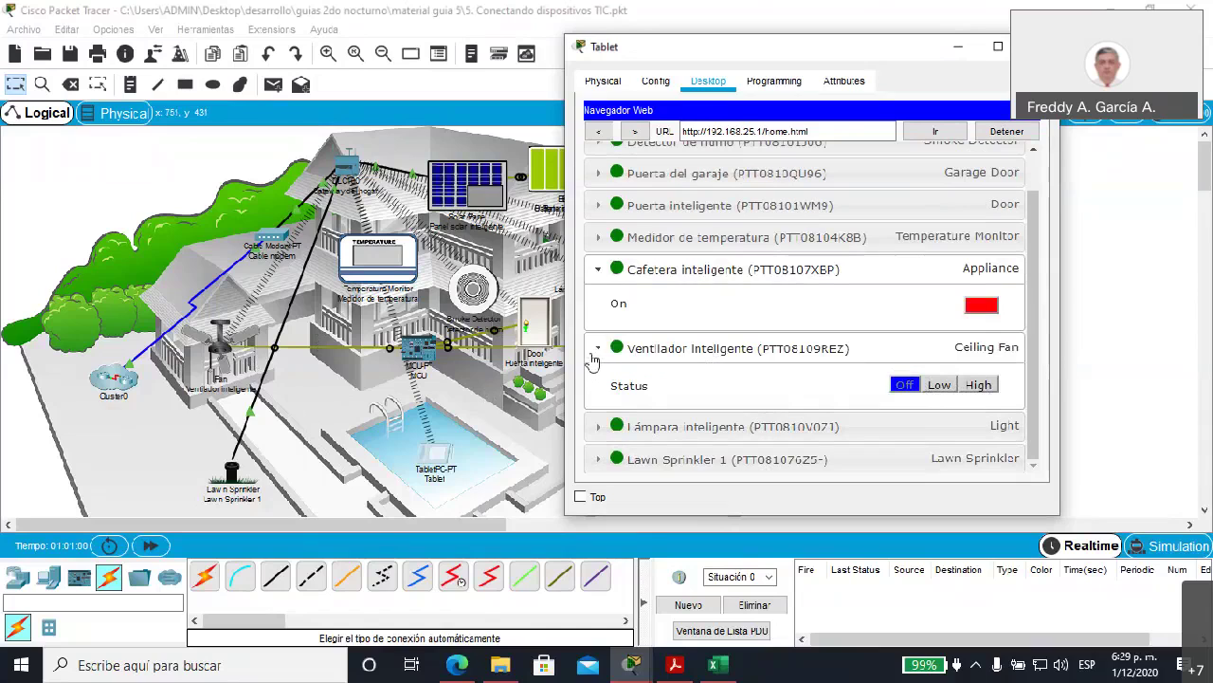
{"action": "left_click", "coordinate": [596, 270]}
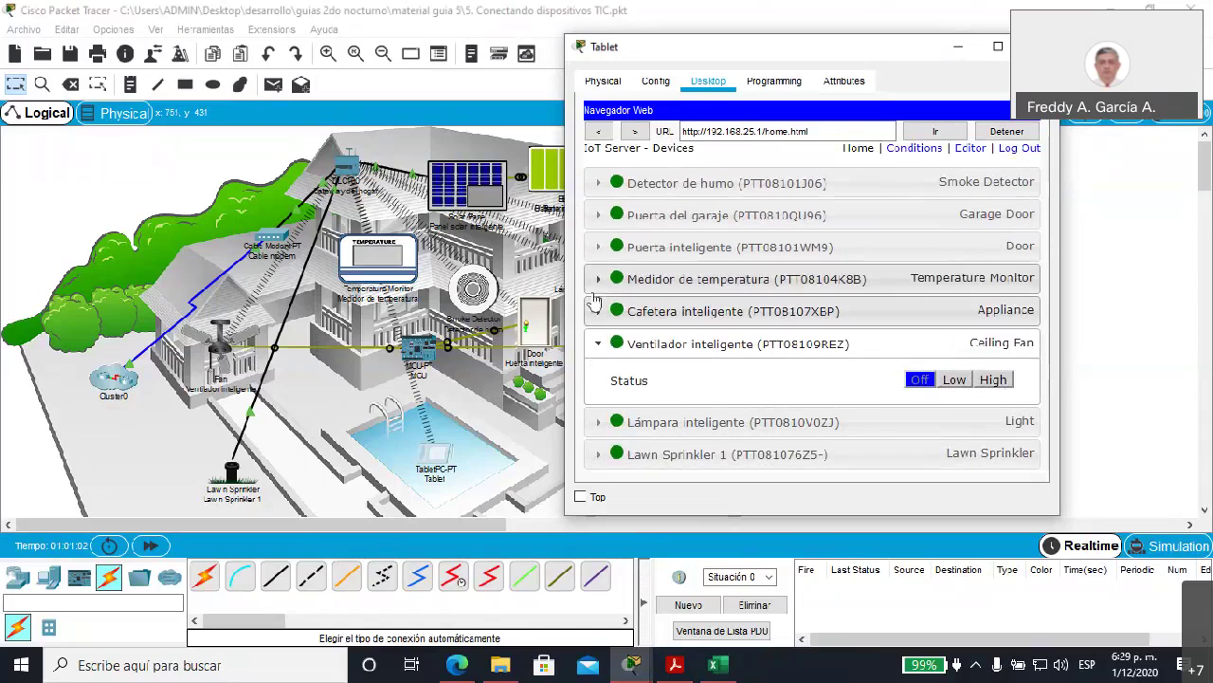
{"action": "left_click", "coordinate": [598, 343]}
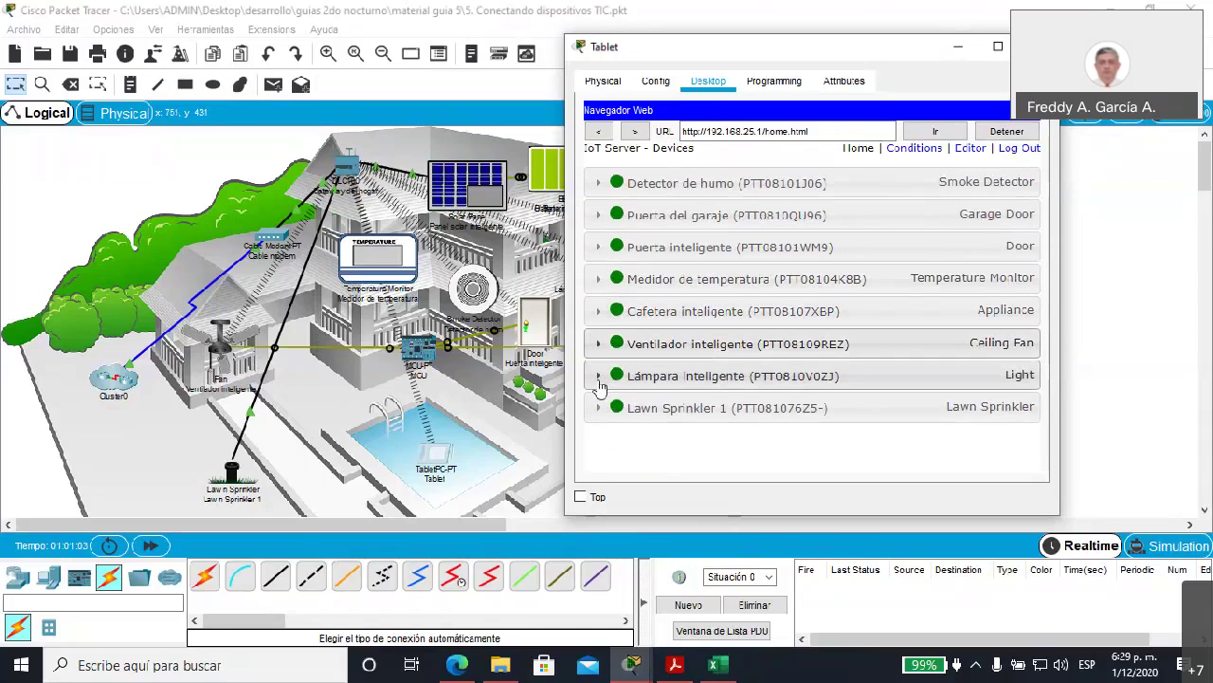
{"action": "left_click", "coordinate": [598, 379]}
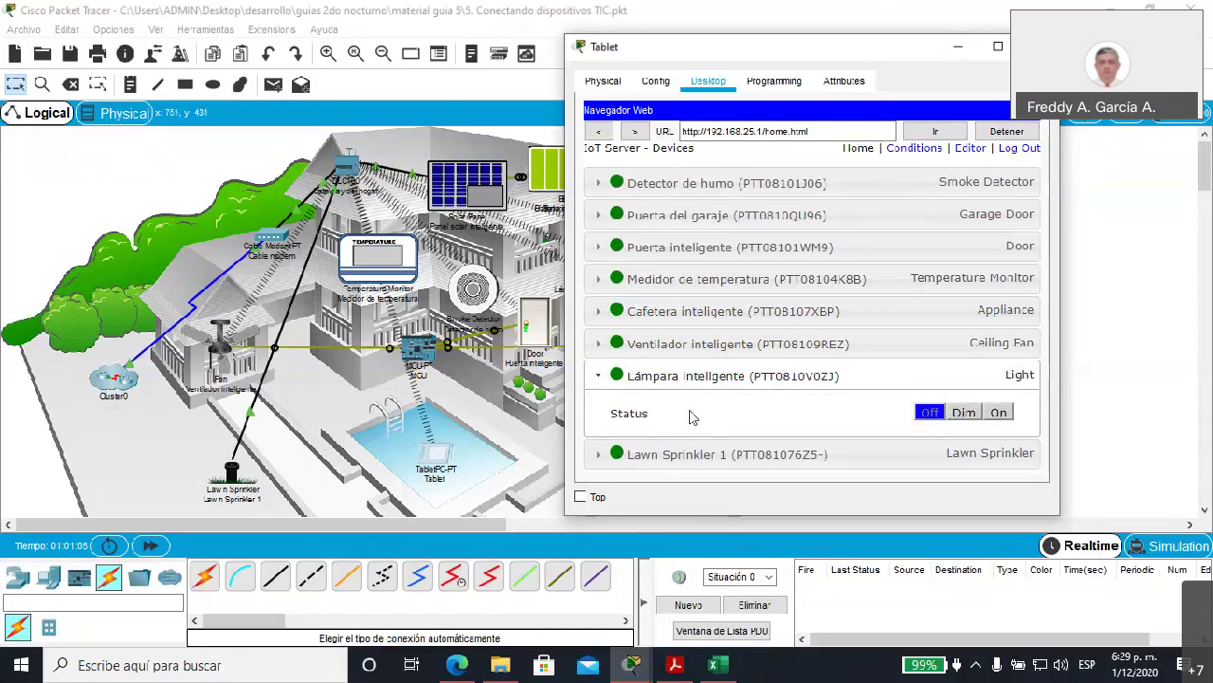
{"action": "left_click", "coordinate": [594, 379]}
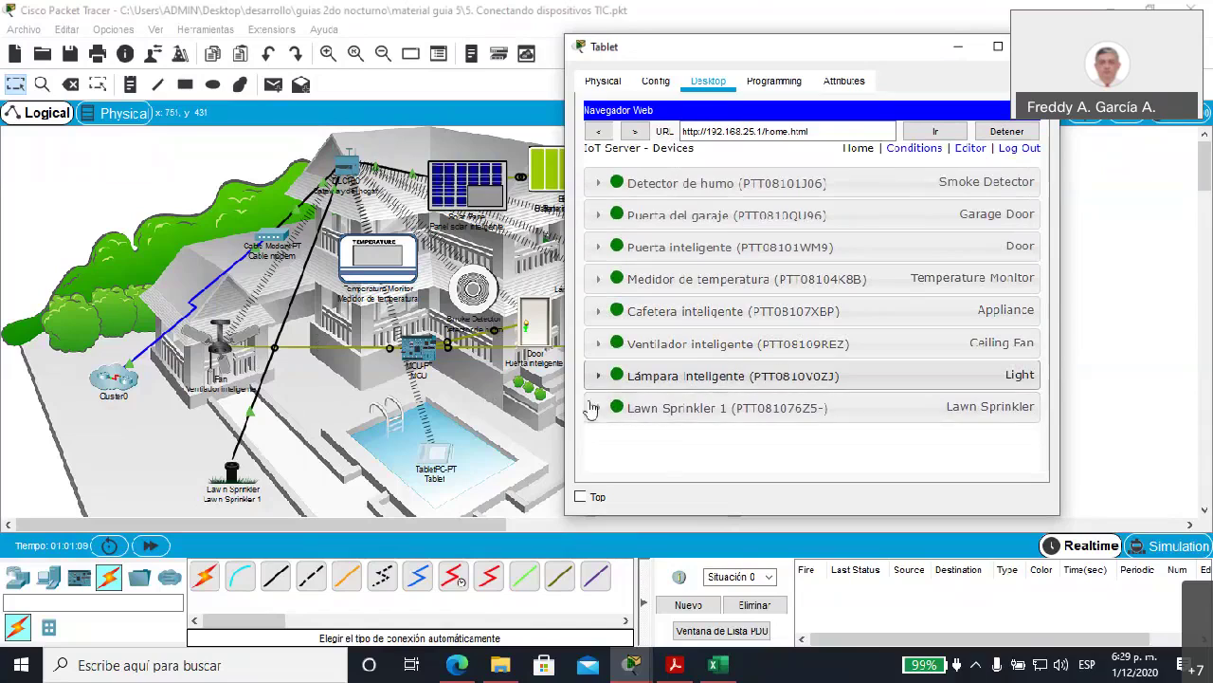
Step: Turn Lawn Sprinkler 1 on, then off again
{"action": "left_click", "coordinate": [596, 407]}
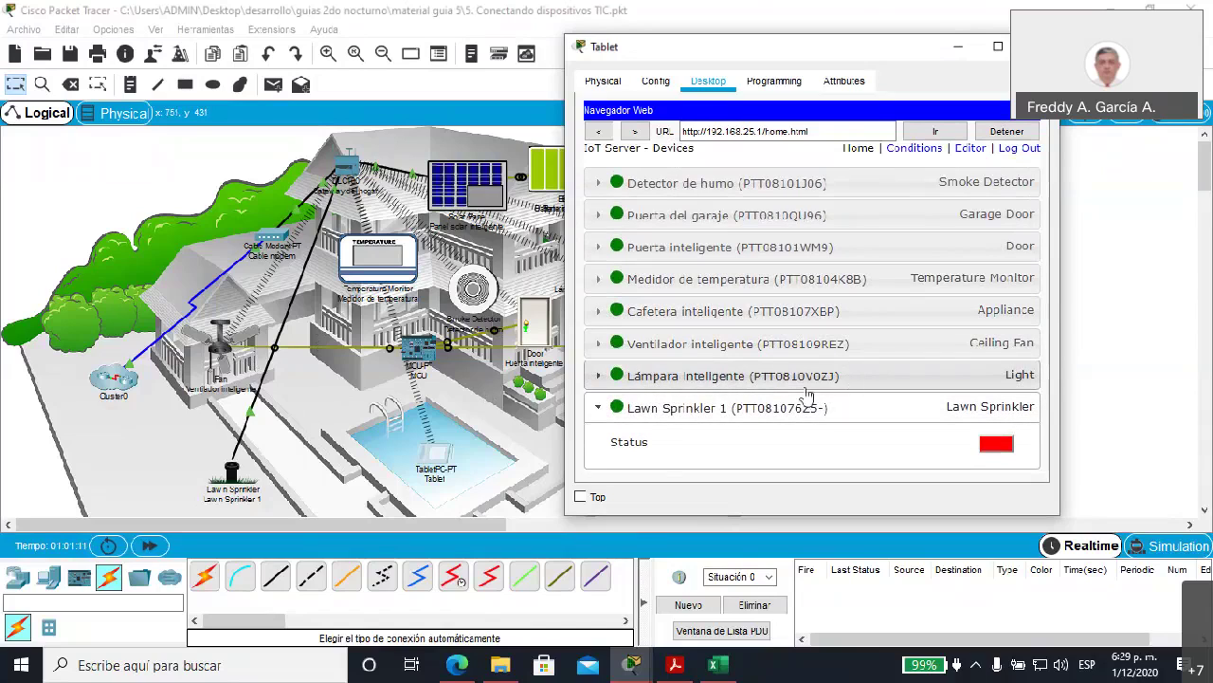
{"action": "left_click", "coordinate": [1000, 445]}
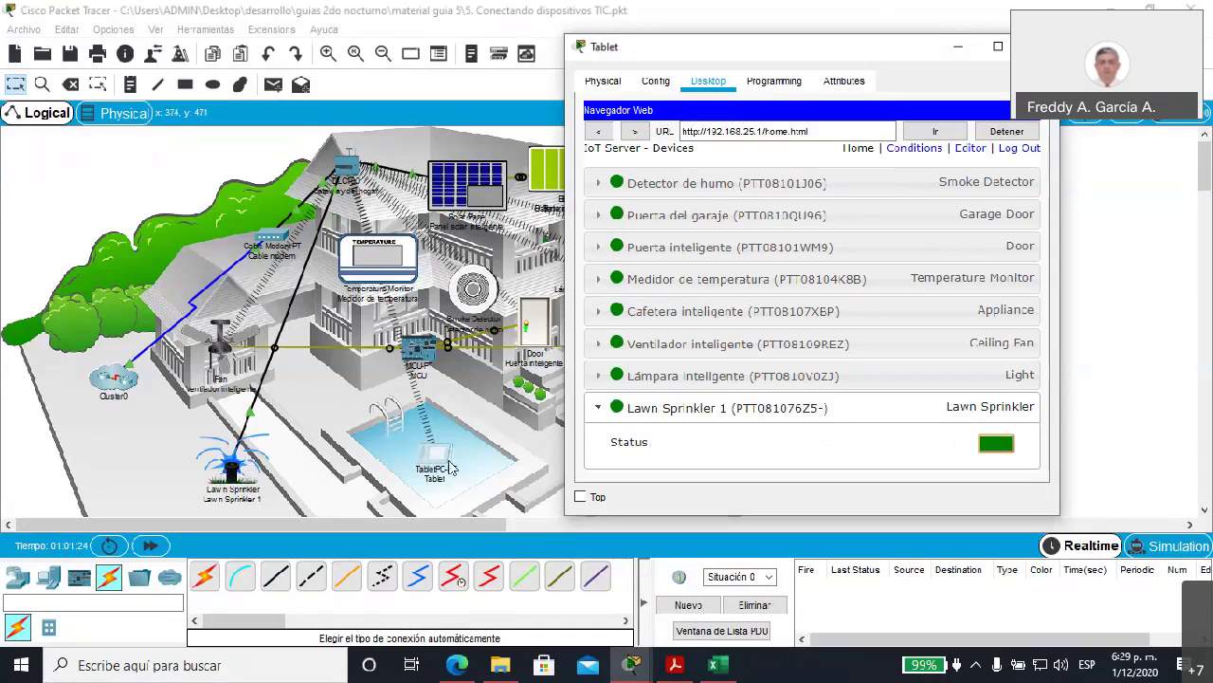
{"action": "left_click", "coordinate": [1003, 450]}
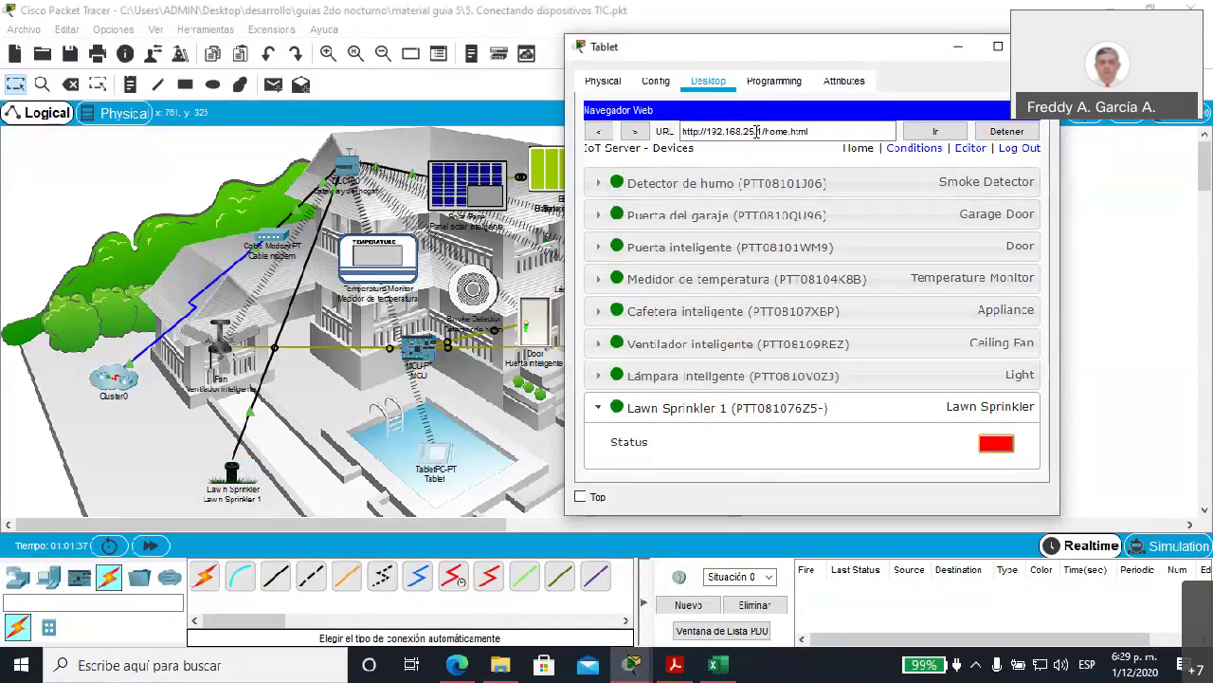
Step: Highlight 192.168.25.1 in the URL and close the tablet window
{"action": "left_click_drag", "start_coordinate": [709, 131], "coordinate": [763, 126]}
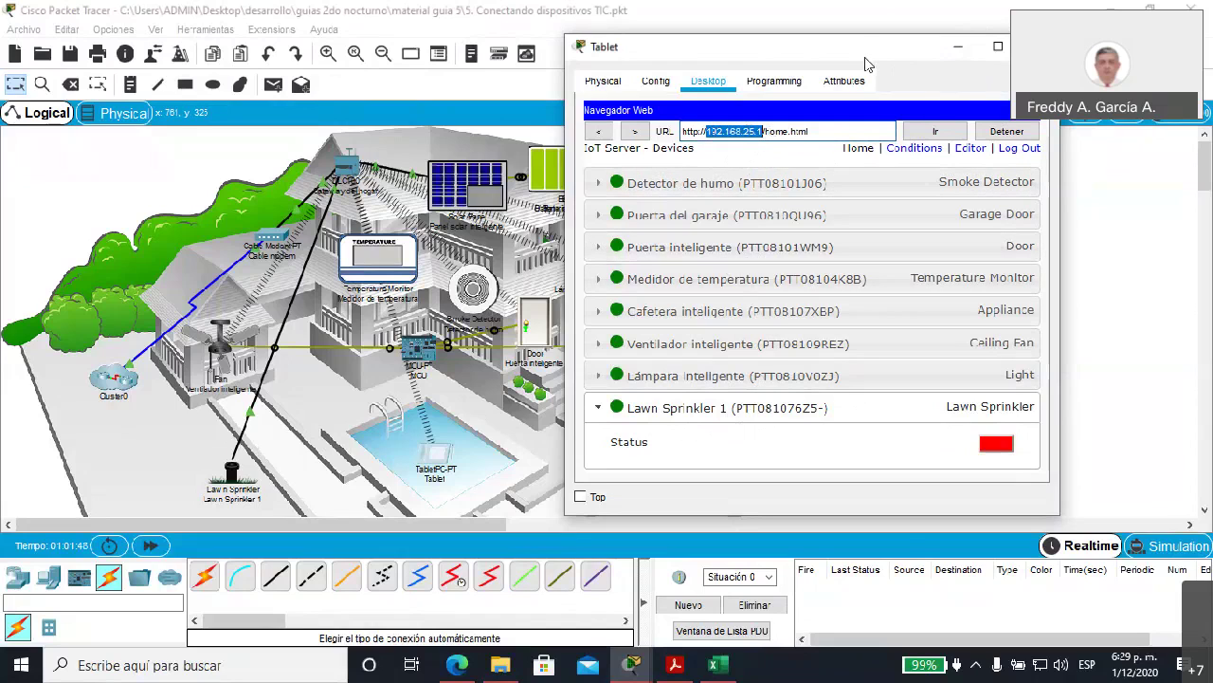
{"action": "left_click_drag", "start_coordinate": [871, 53], "coordinate": [712, 192]}
{"action": "left_click", "coordinate": [880, 186]}
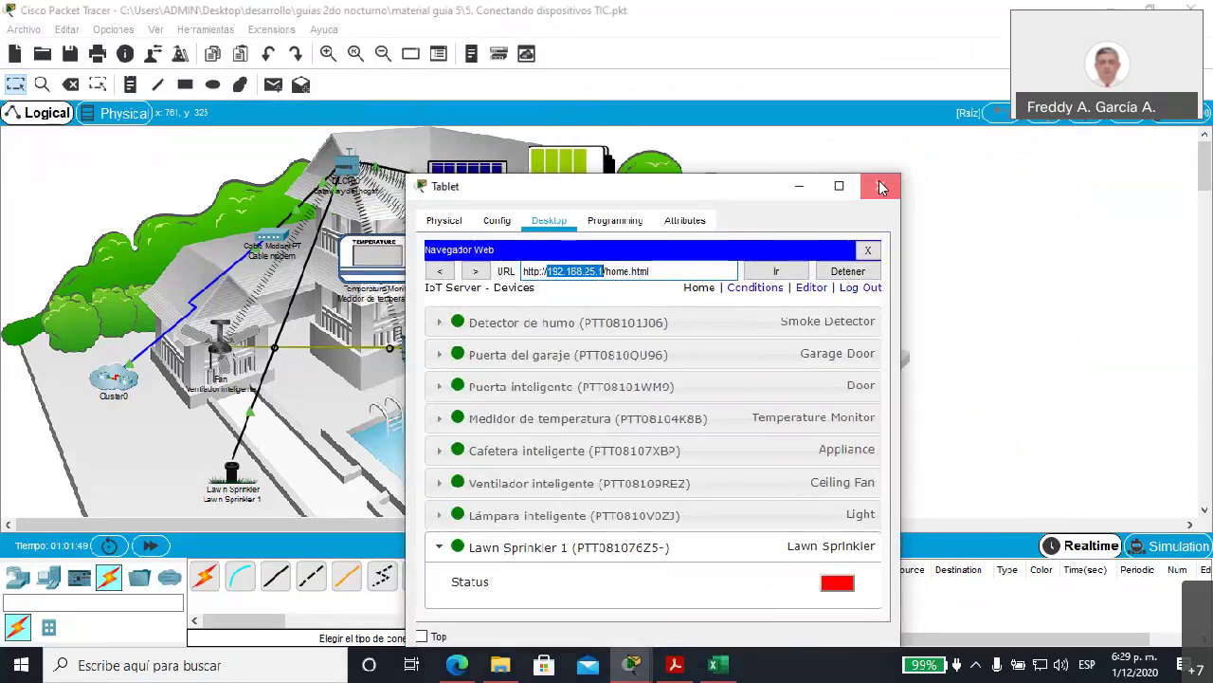
Step: Maximize the Home Gateway's window and zoom in on its hardware to inspect the ports
{"action": "left_click", "coordinate": [348, 177]}
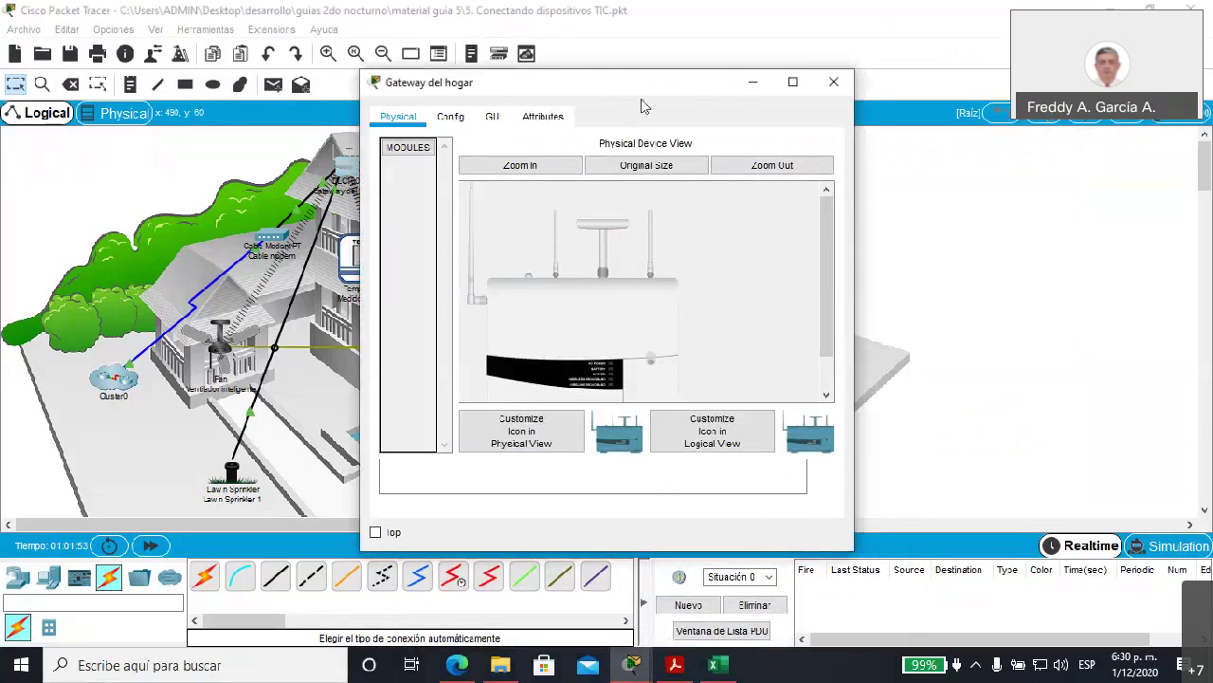
{"action": "left_click", "coordinate": [793, 82]}
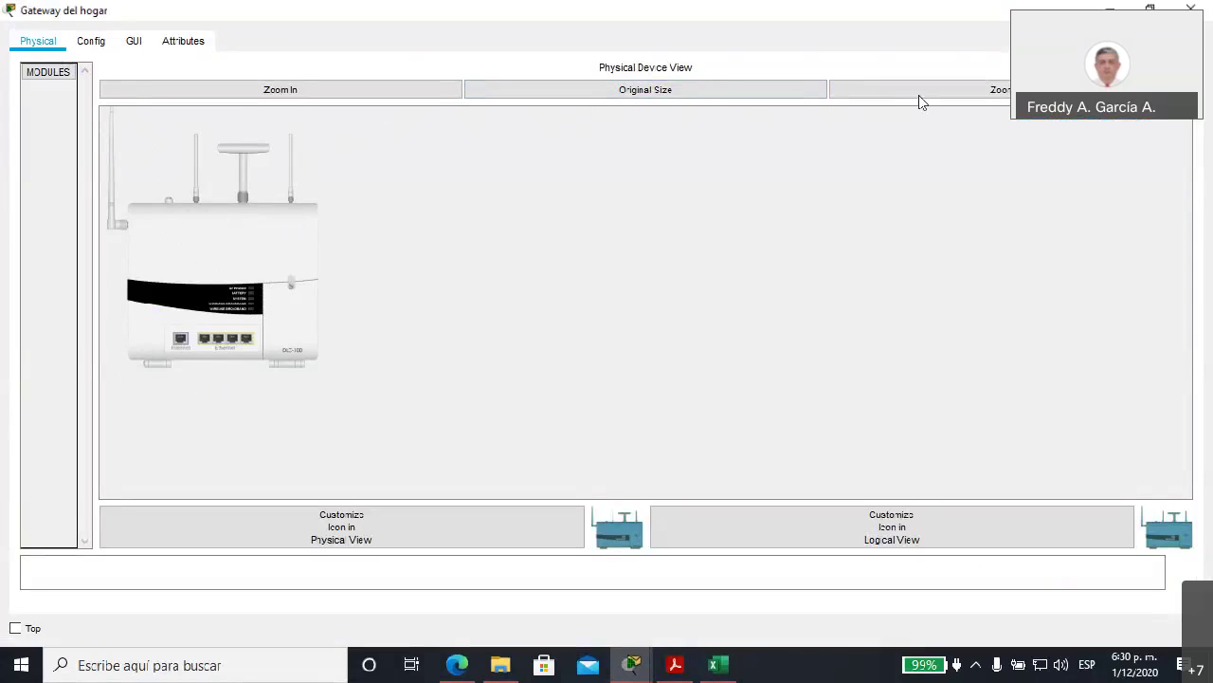
{"action": "left_click", "coordinate": [356, 89]}
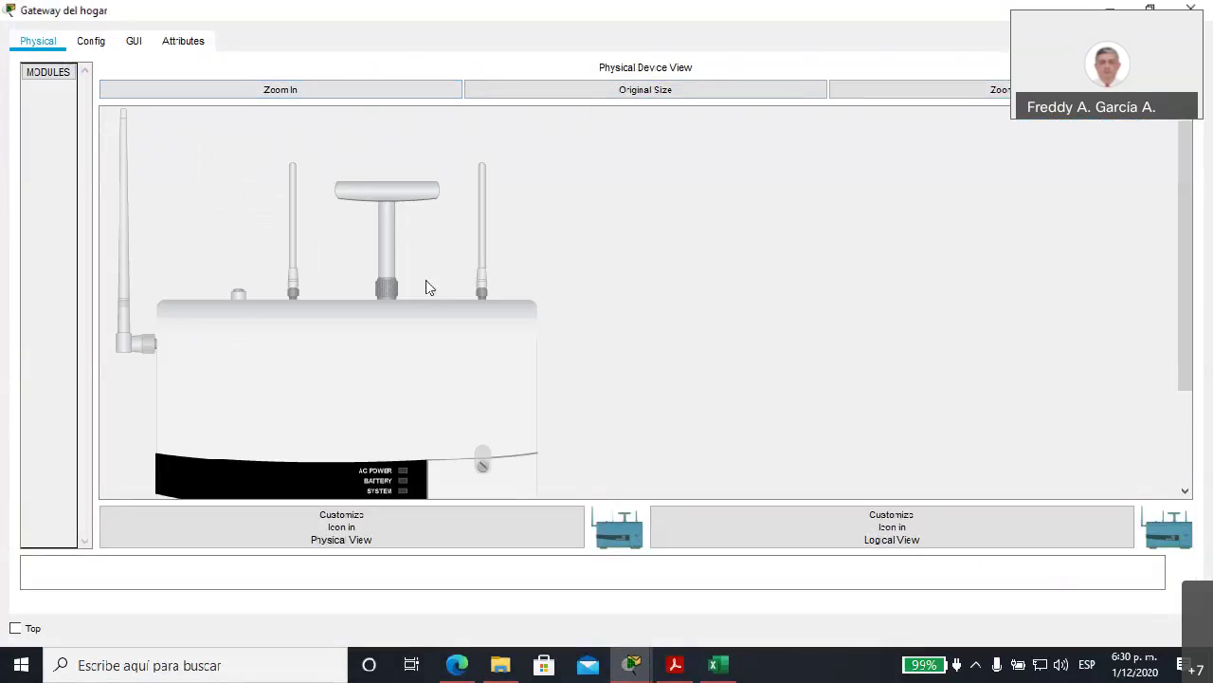
{"action": "scroll", "coordinate": [435, 292], "scroll_direction": "down", "scroll_amount": 3}
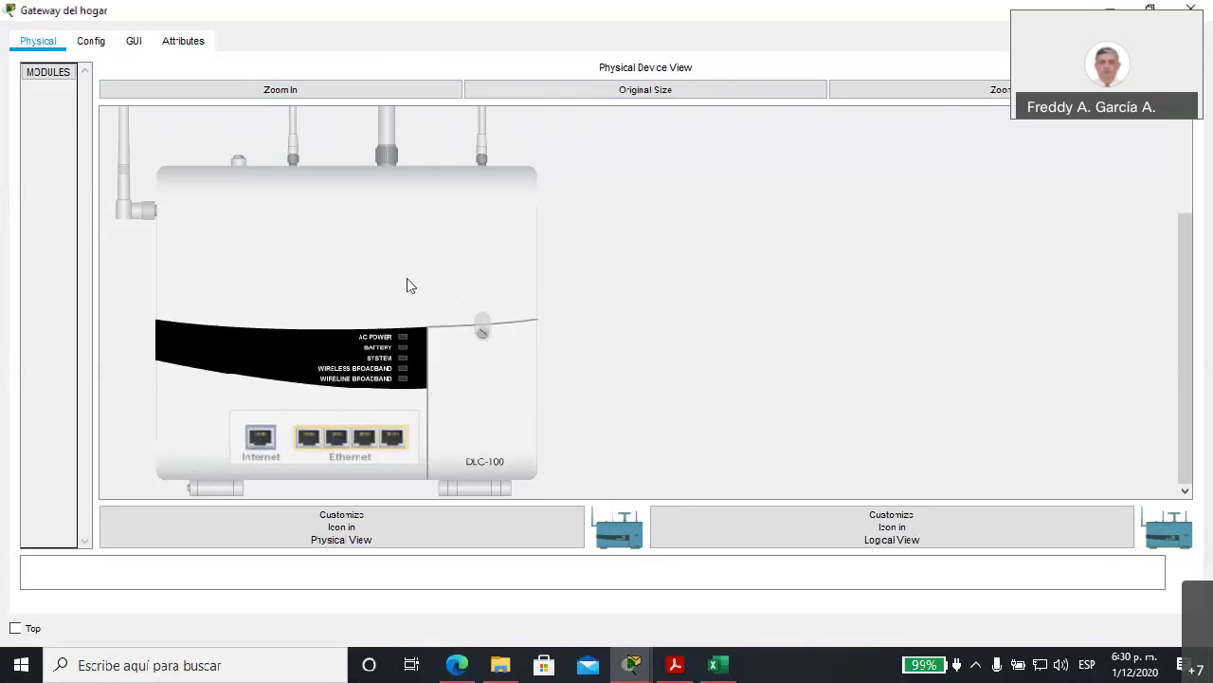
{"action": "scroll", "coordinate": [463, 420], "scroll_direction": "up", "scroll_amount": 1}
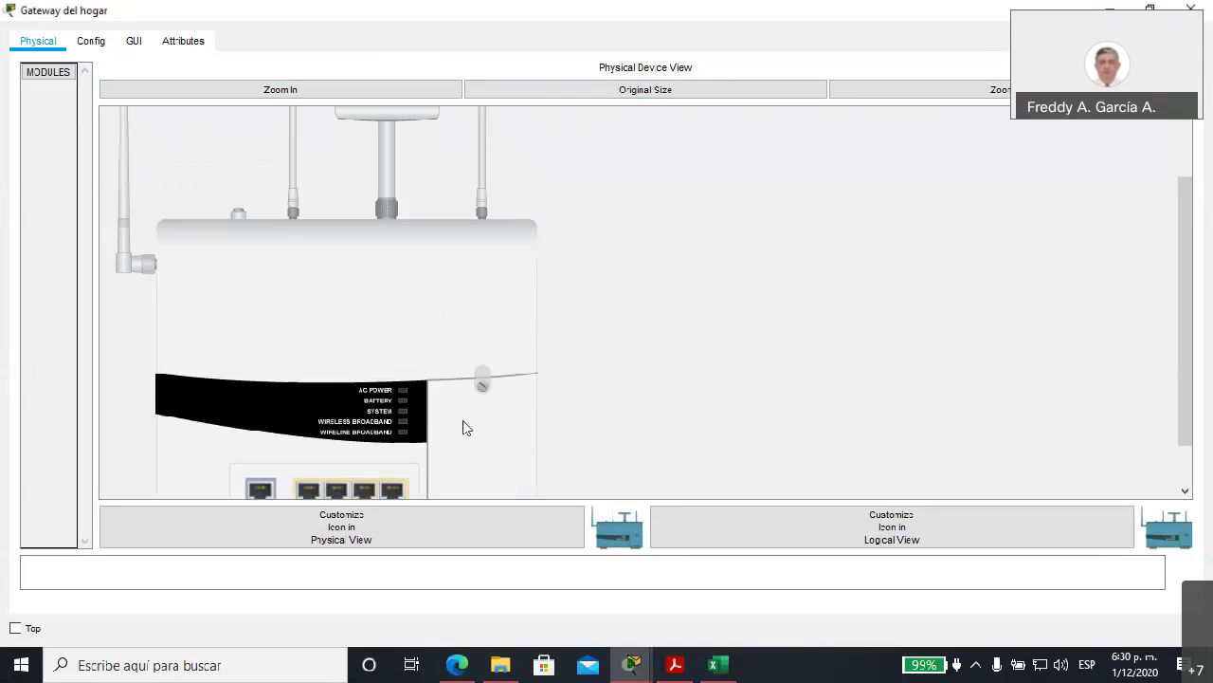
{"action": "scroll", "coordinate": [462, 420], "scroll_direction": "up", "scroll_amount": 2}
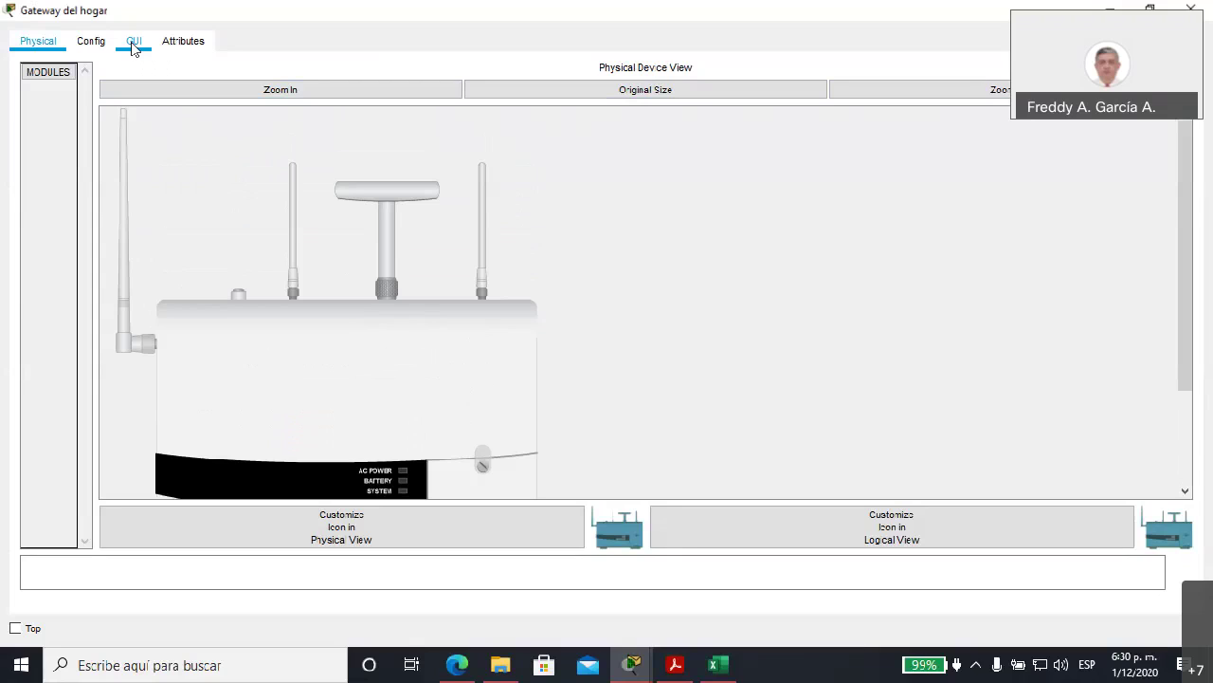
Step: Show the gateway's LAN settings and highlight IPv4 address 192.168.25.1 (mask 255.255.255.0)
{"action": "left_click", "coordinate": [99, 47]}
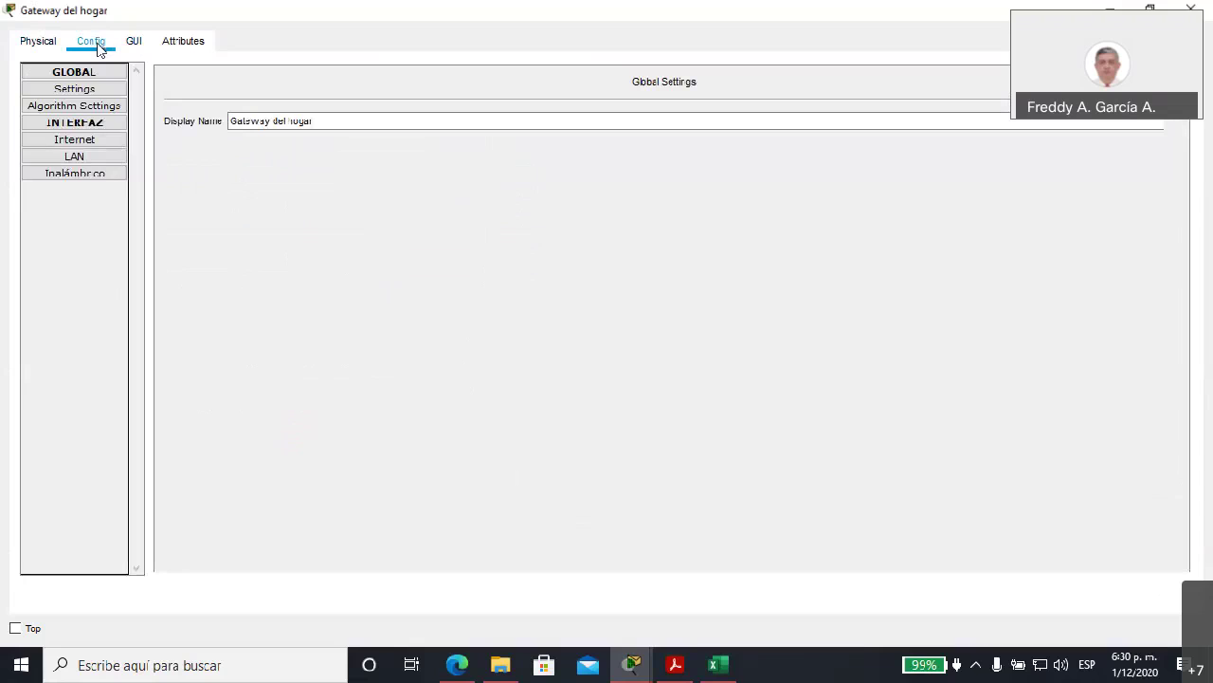
{"action": "left_click", "coordinate": [85, 140]}
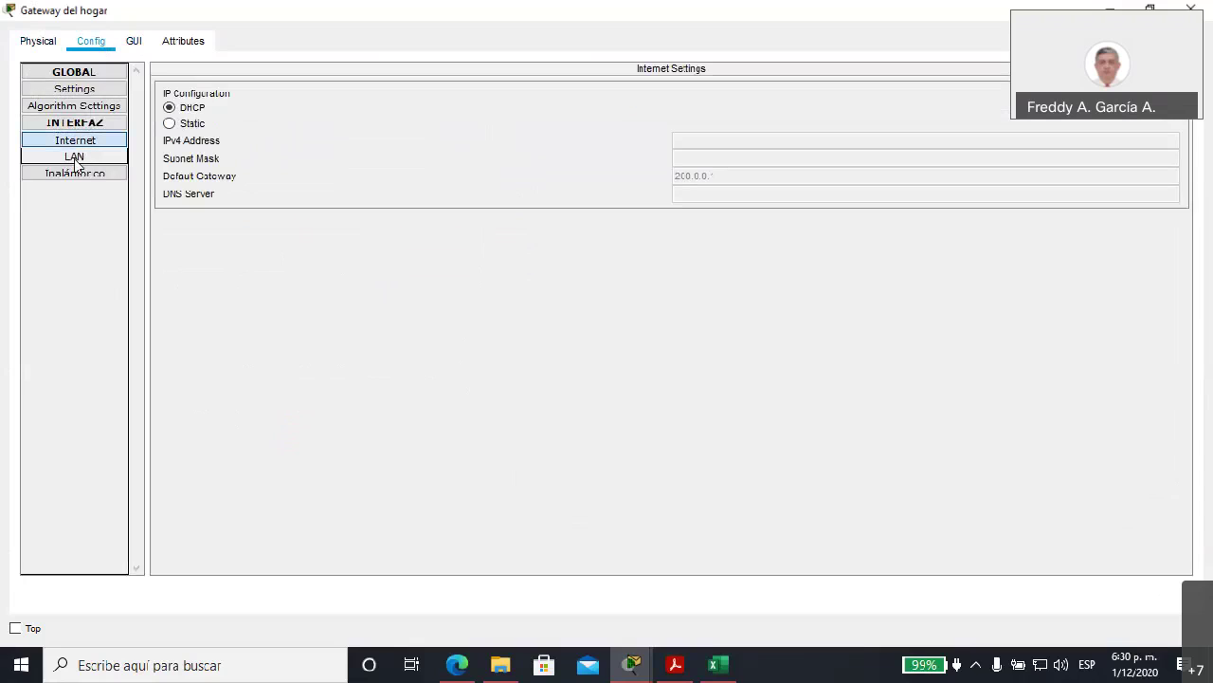
{"action": "left_click", "coordinate": [75, 159]}
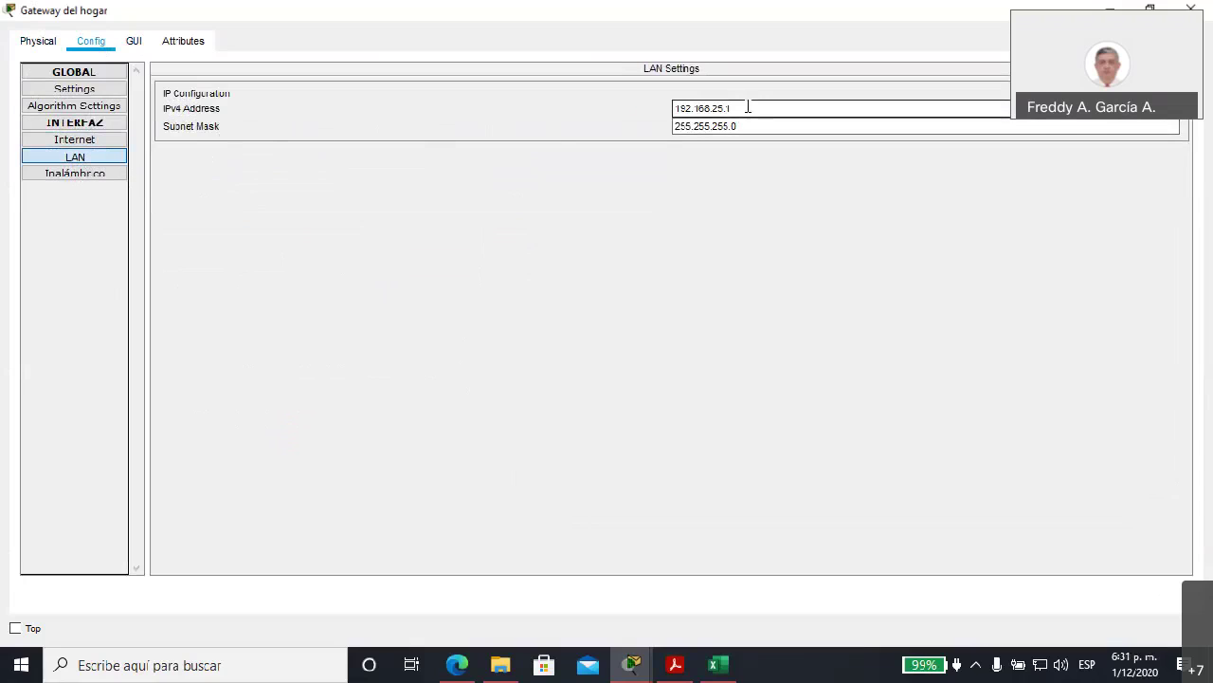
{"action": "left_click_drag", "start_coordinate": [742, 108], "coordinate": [676, 109]}
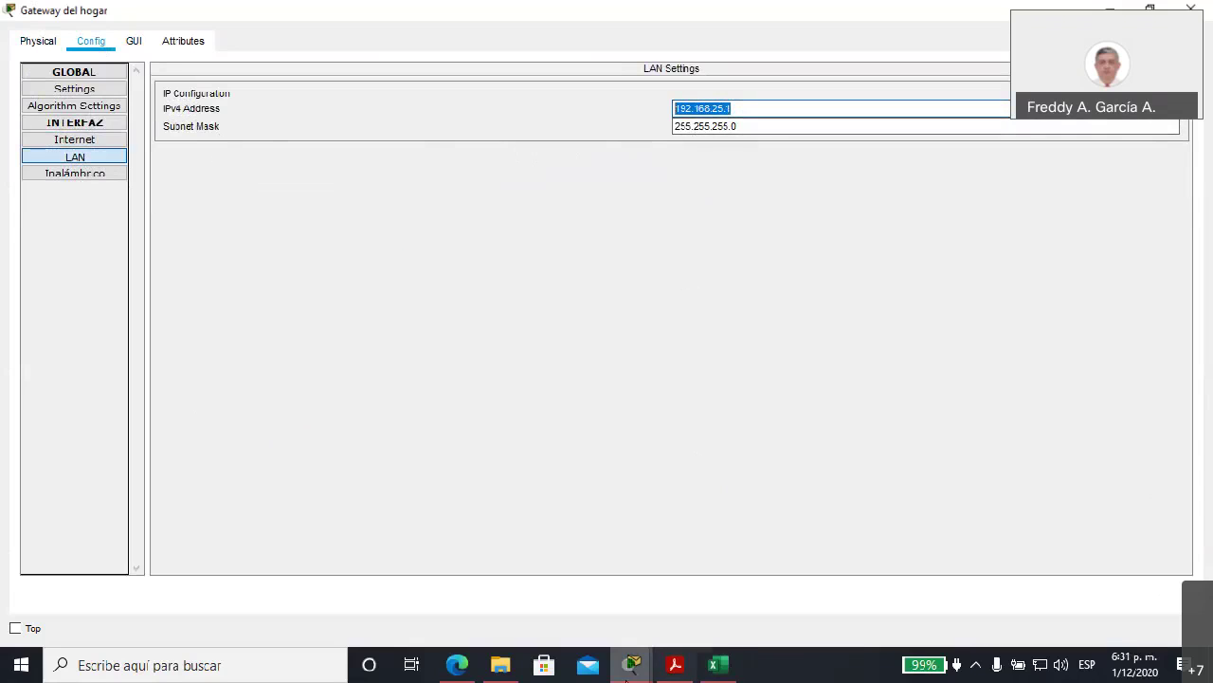
Step: Return to the gateway settings window from the taskbar
{"action": "left_click", "coordinate": [629, 668]}
{"action": "left_click", "coordinate": [691, 606]}
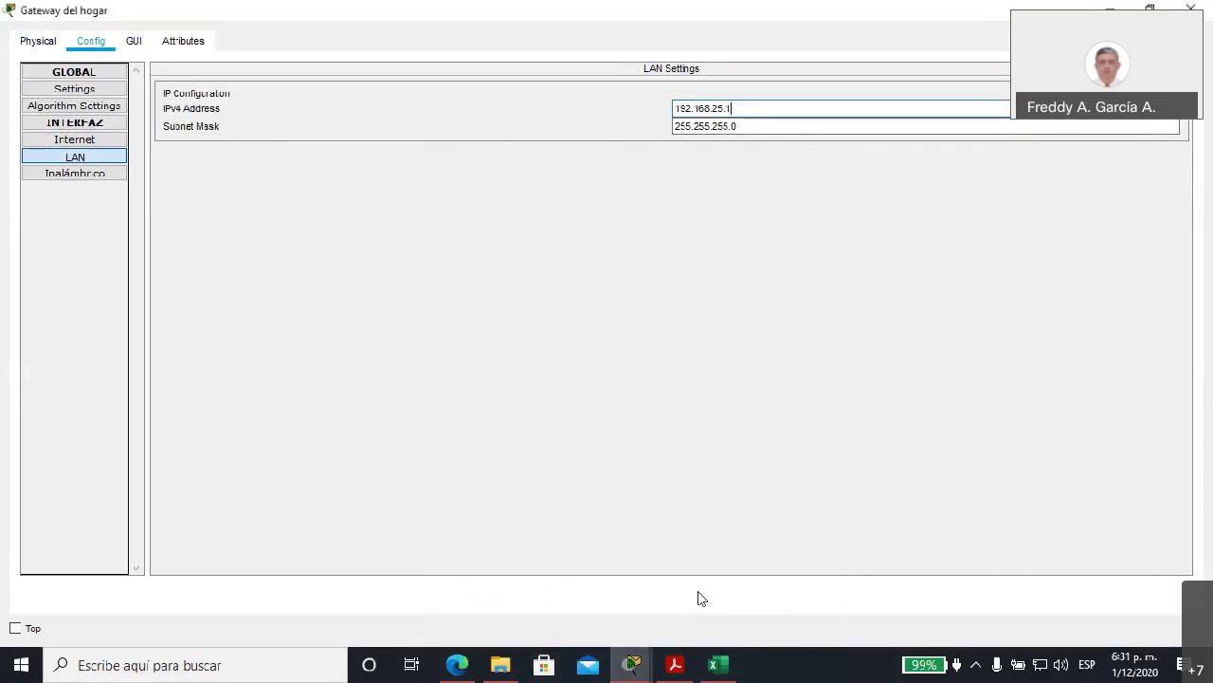
{"action": "left_click", "coordinate": [633, 666]}
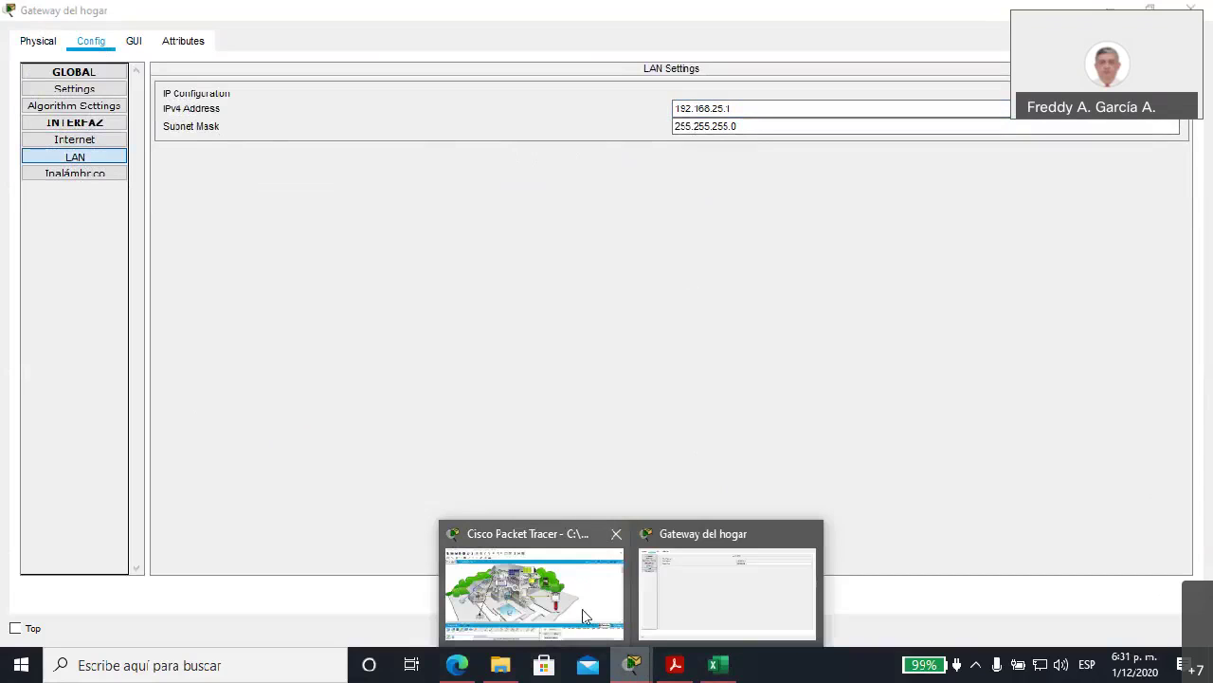
Step: Open the Tablet, close its Text Editor, and launch its Web Browser
{"action": "left_click", "coordinate": [582, 609]}
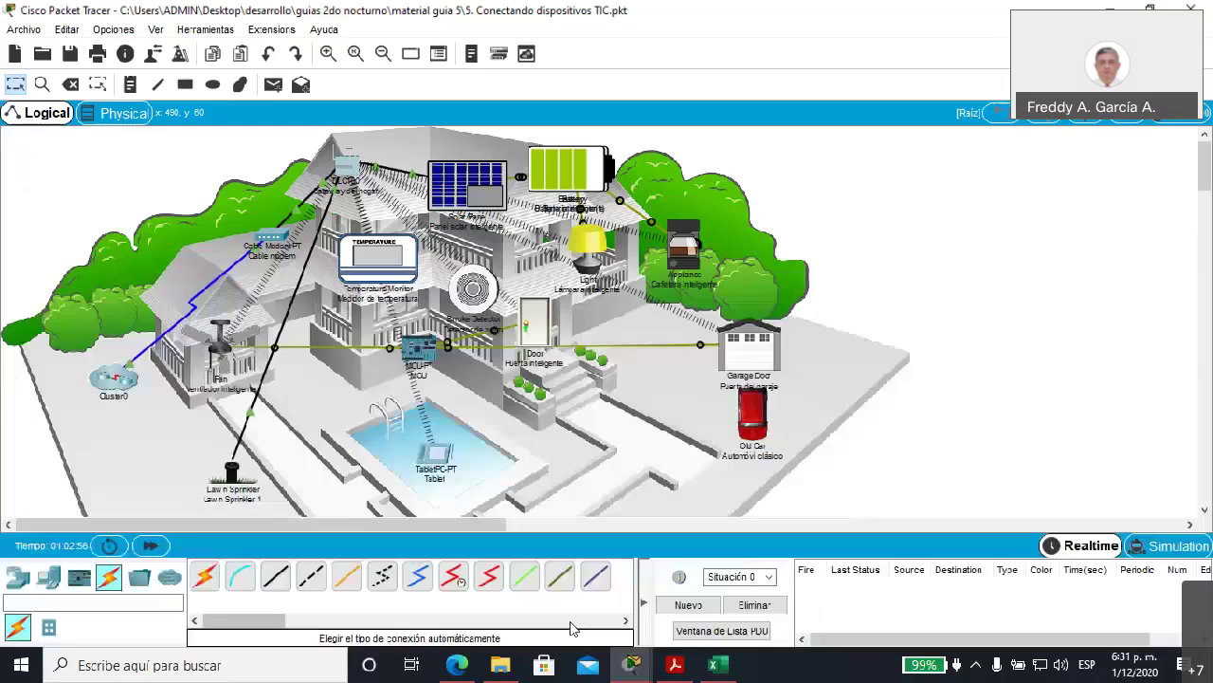
{"action": "left_click", "coordinate": [432, 468]}
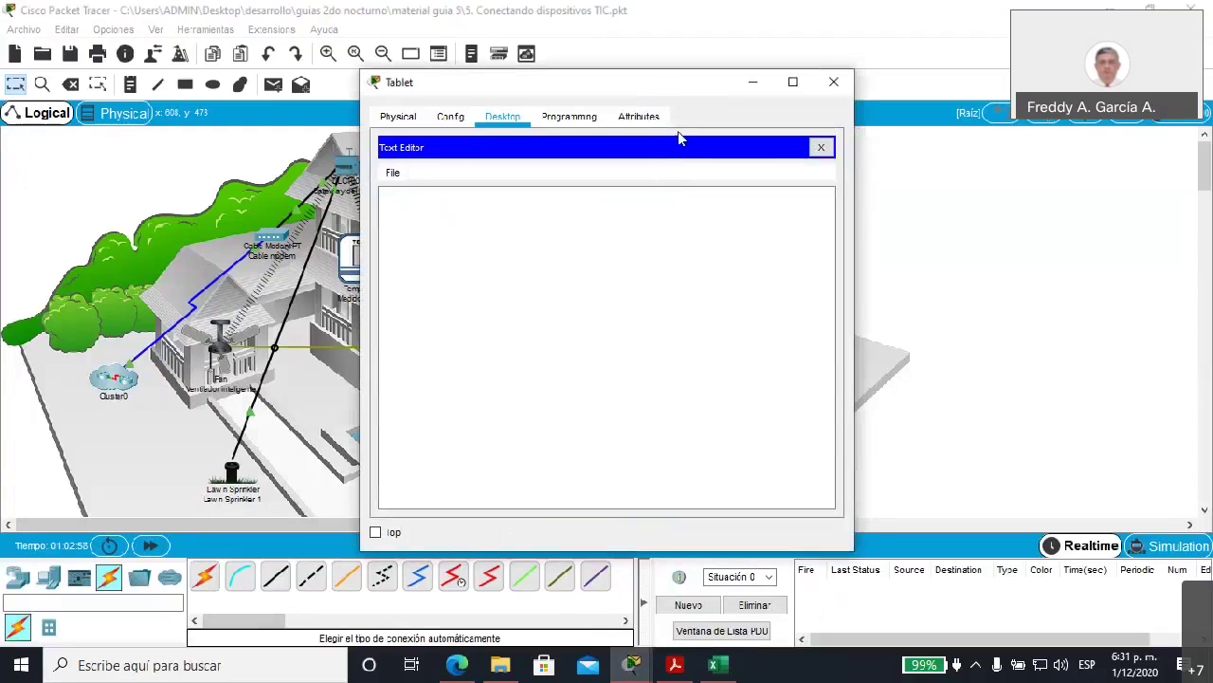
{"action": "left_click", "coordinate": [821, 147]}
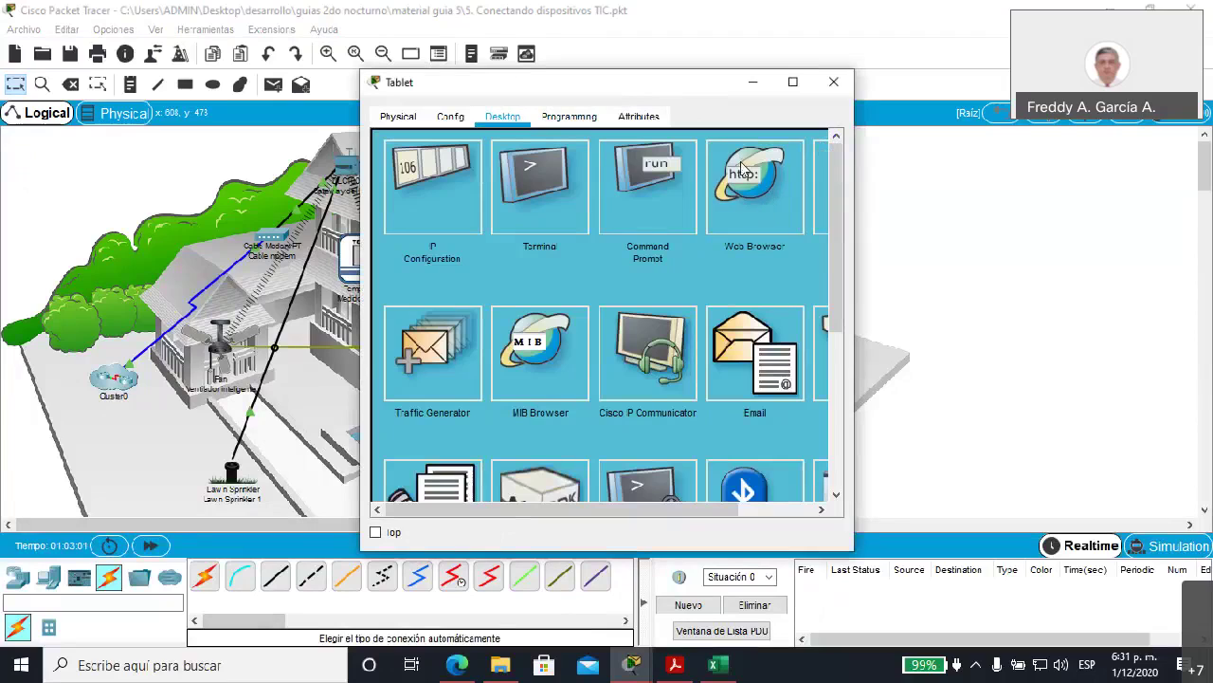
{"action": "left_click", "coordinate": [757, 203]}
Step: Load 192.168.25.1 in the Tablet browser and fill in the login username and password
{"action": "left_click", "coordinate": [537, 163]}
{"action": "type", "text": "19"}
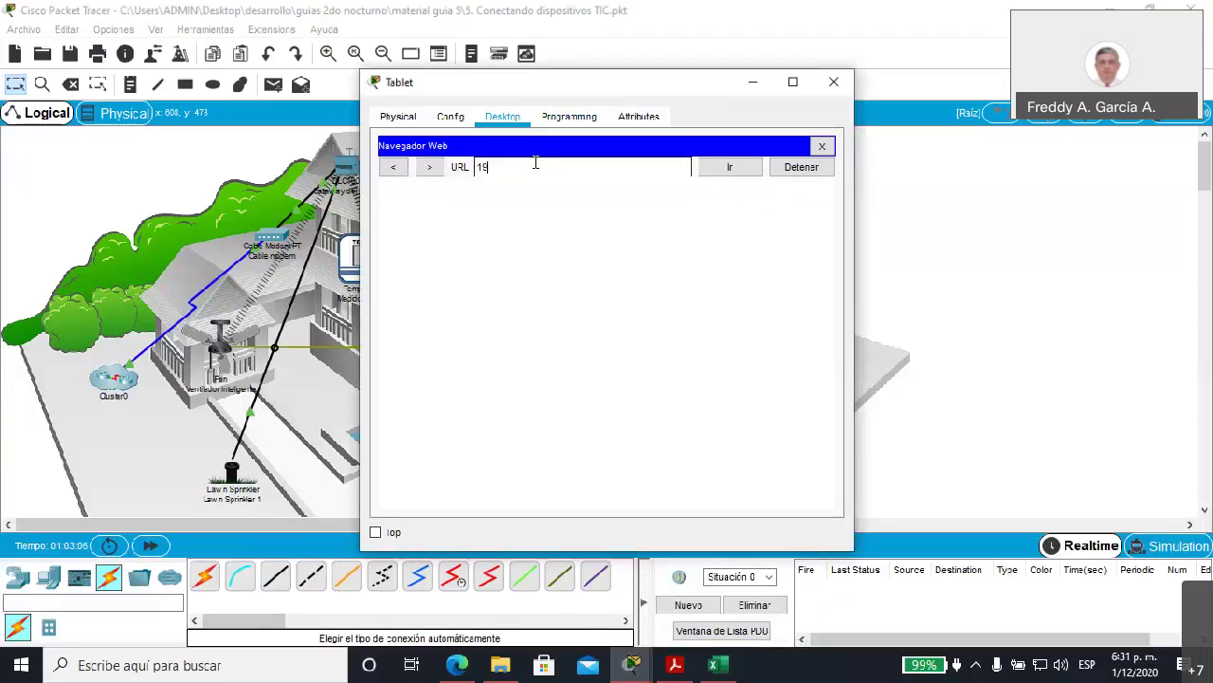
{"action": "type", "text": "2.168.25.1"}
{"action": "left_click", "coordinate": [727, 171]}
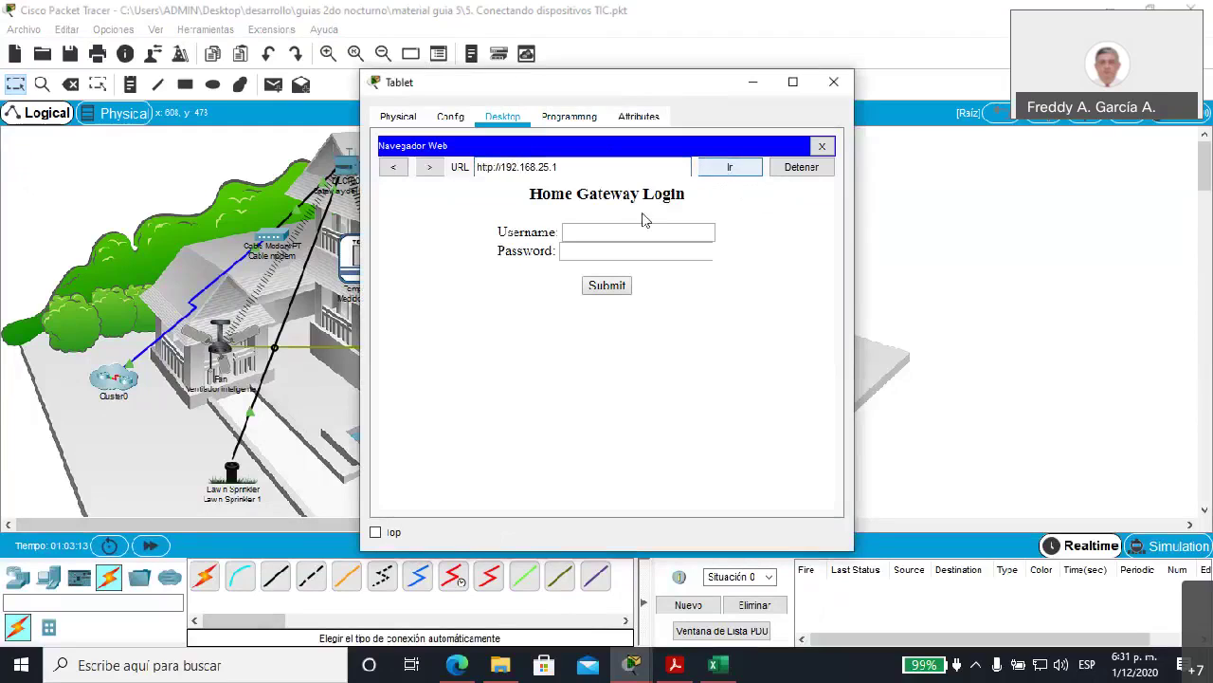
{"action": "left_click", "coordinate": [616, 230]}
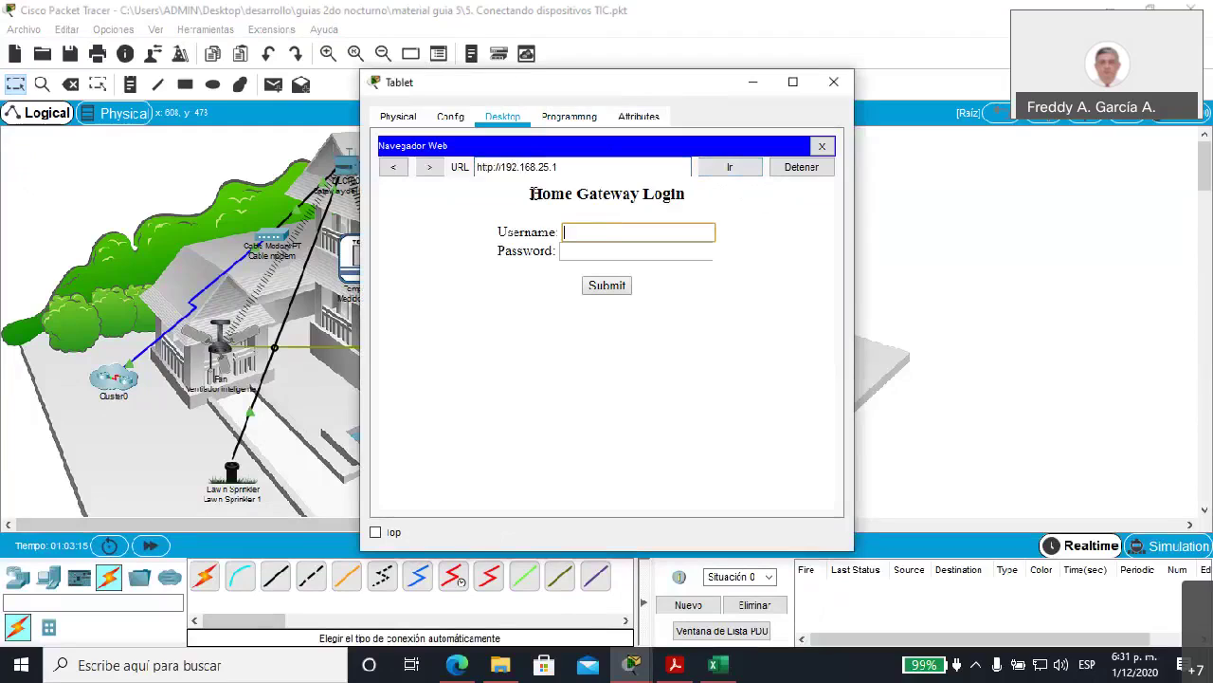
{"action": "type", "text": "admin"}
{"action": "left_click", "coordinate": [584, 251]}
{"action": "type", "text": "admin"}
Step: Log into the gateway's IoT Server, move the Tablet window aside, and bring the house layout forward
{"action": "left_click", "coordinate": [607, 285]}
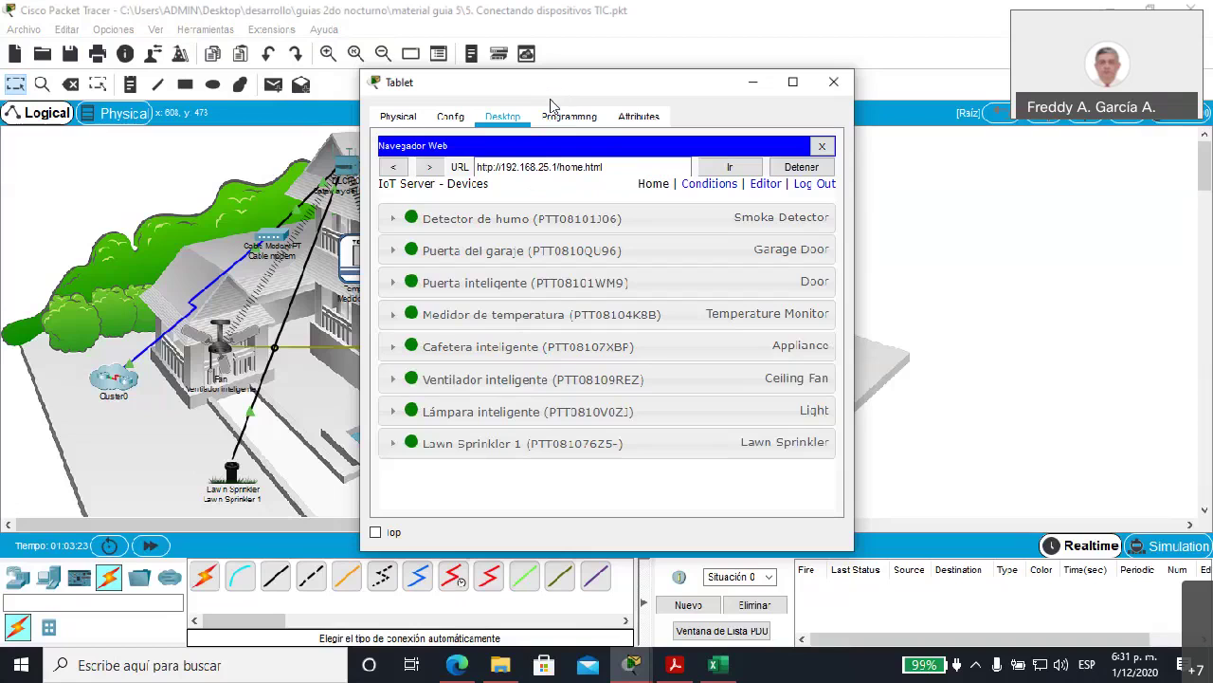
{"action": "left_click_drag", "start_coordinate": [552, 87], "coordinate": [876, 76]}
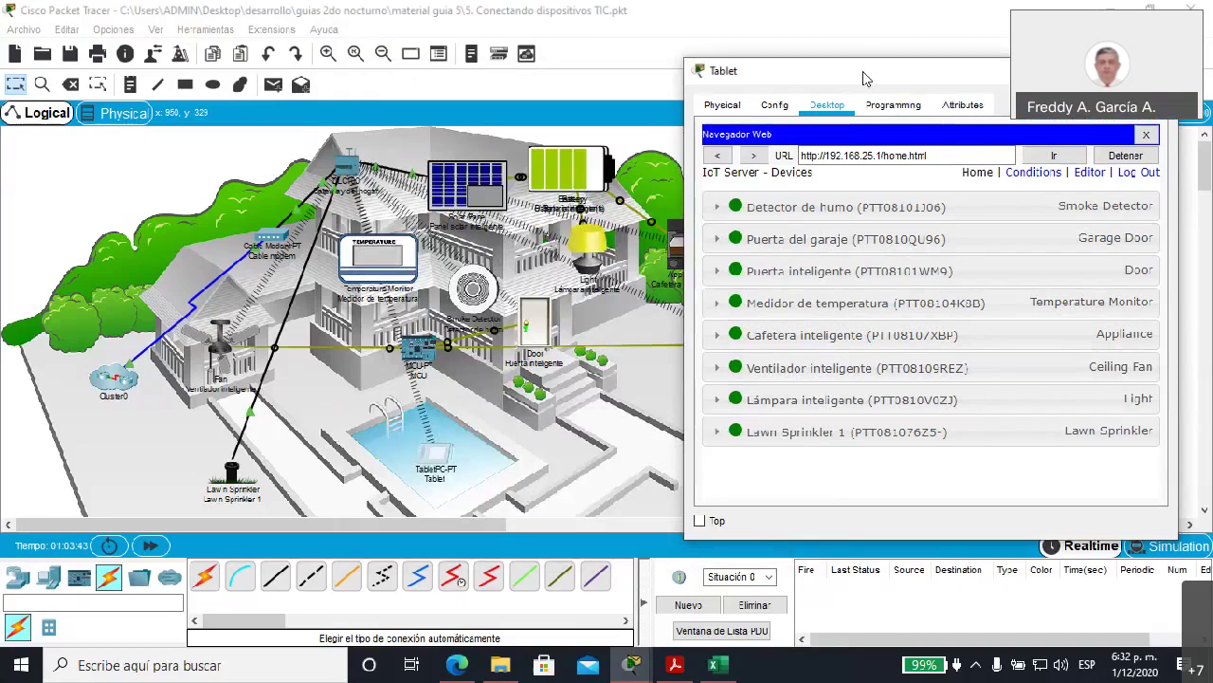
{"action": "left_click_drag", "start_coordinate": [865, 78], "coordinate": [744, 120]}
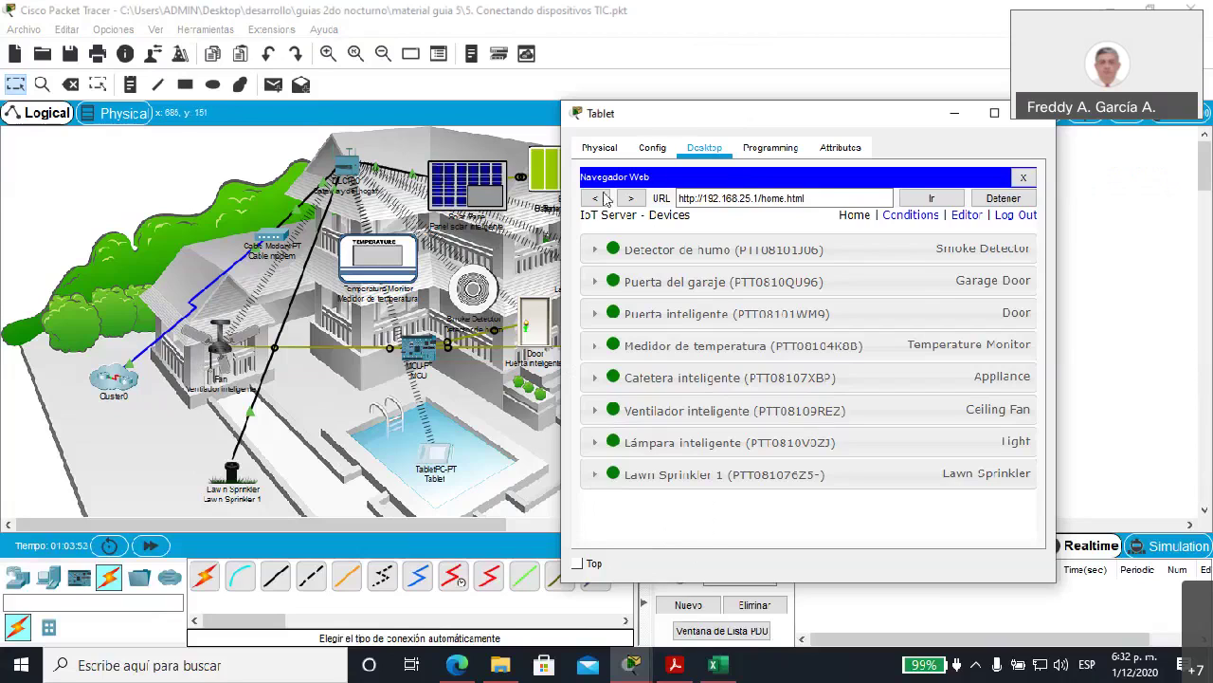
{"action": "left_click_drag", "start_coordinate": [699, 118], "coordinate": [836, 119]}
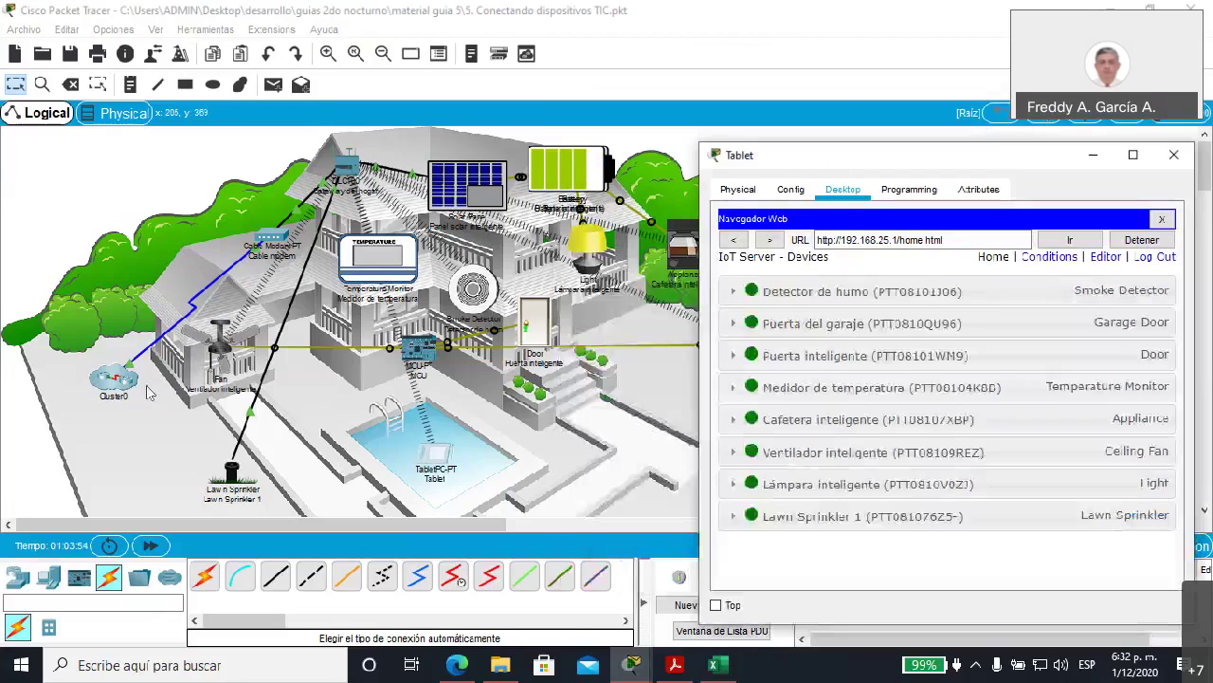
{"action": "left_click", "coordinate": [220, 351]}
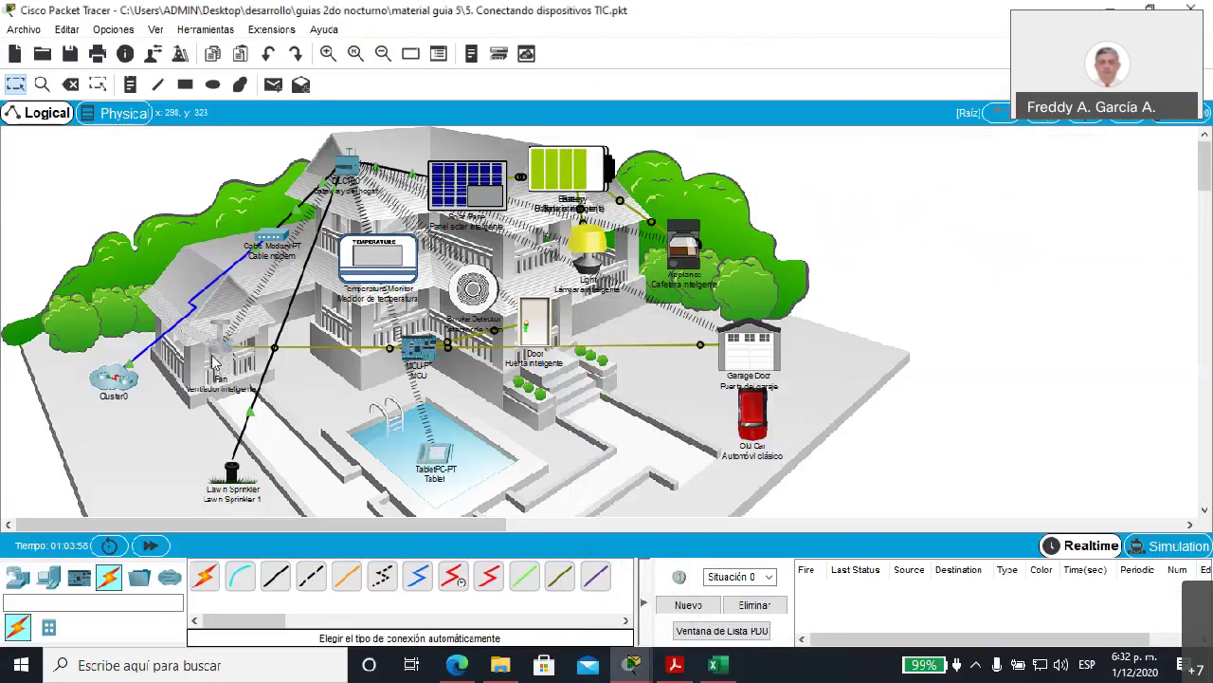
{"action": "left_click", "coordinate": [218, 360]}
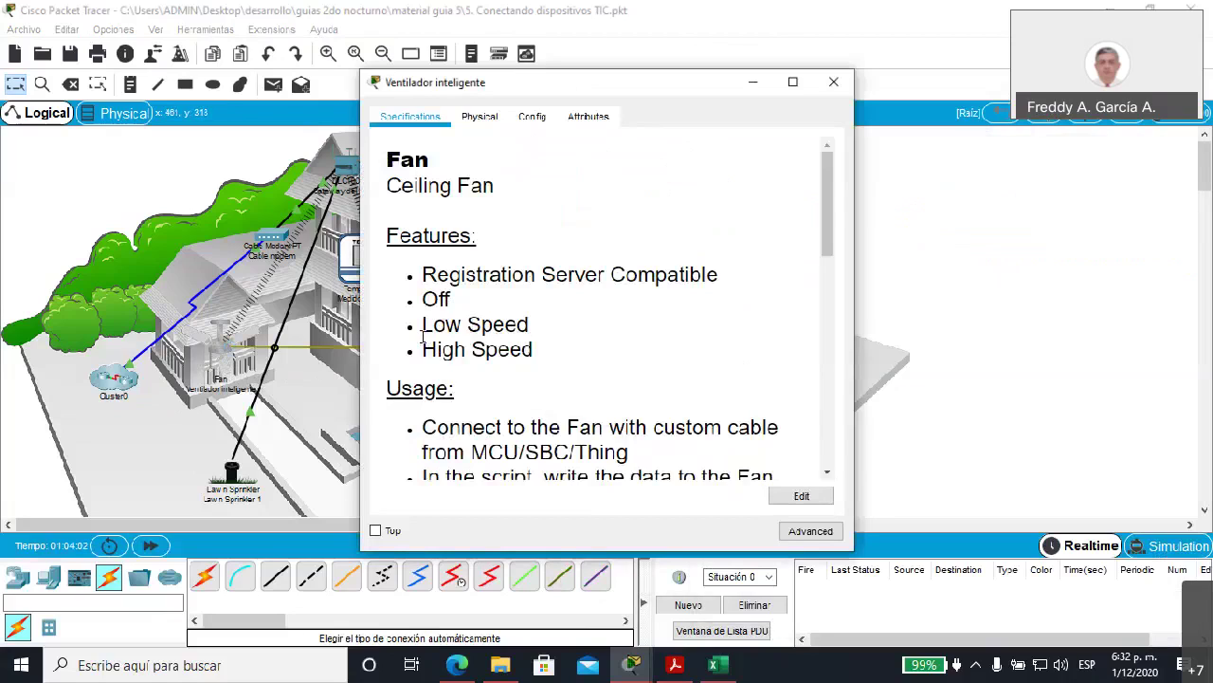
{"action": "left_click_drag", "start_coordinate": [423, 323], "coordinate": [542, 320]}
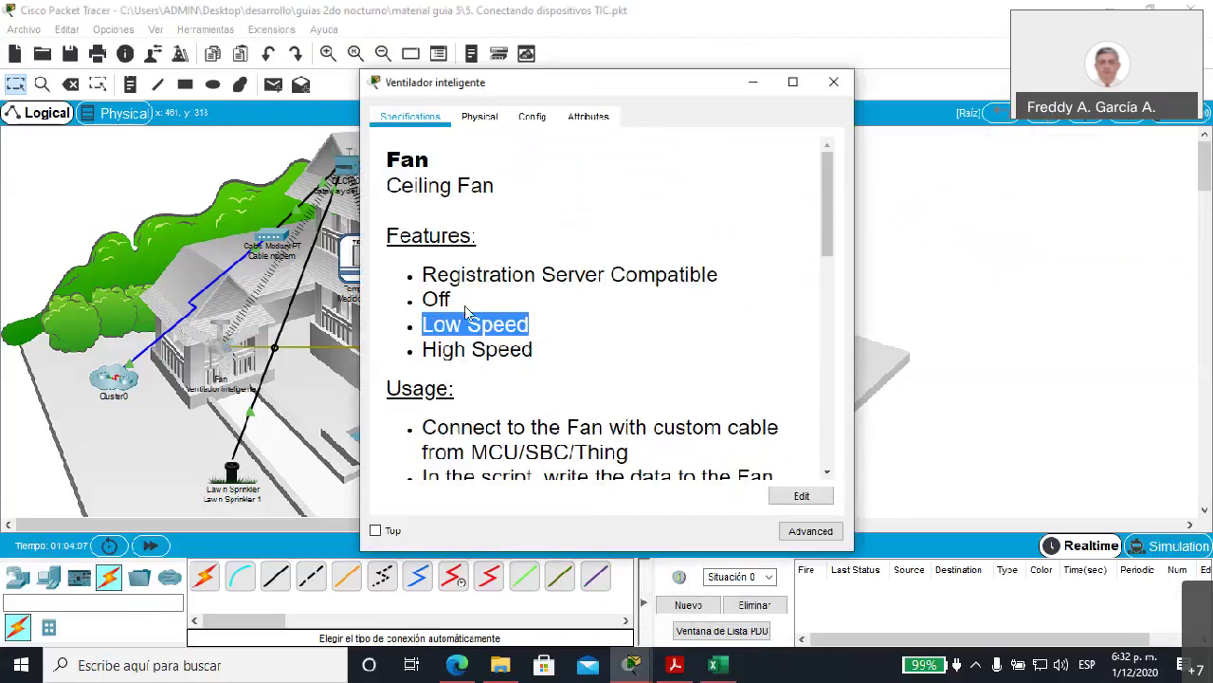
{"action": "left_click_drag", "start_coordinate": [422, 299], "coordinate": [536, 324]}
{"action": "left_click_drag", "start_coordinate": [424, 349], "coordinate": [544, 353]}
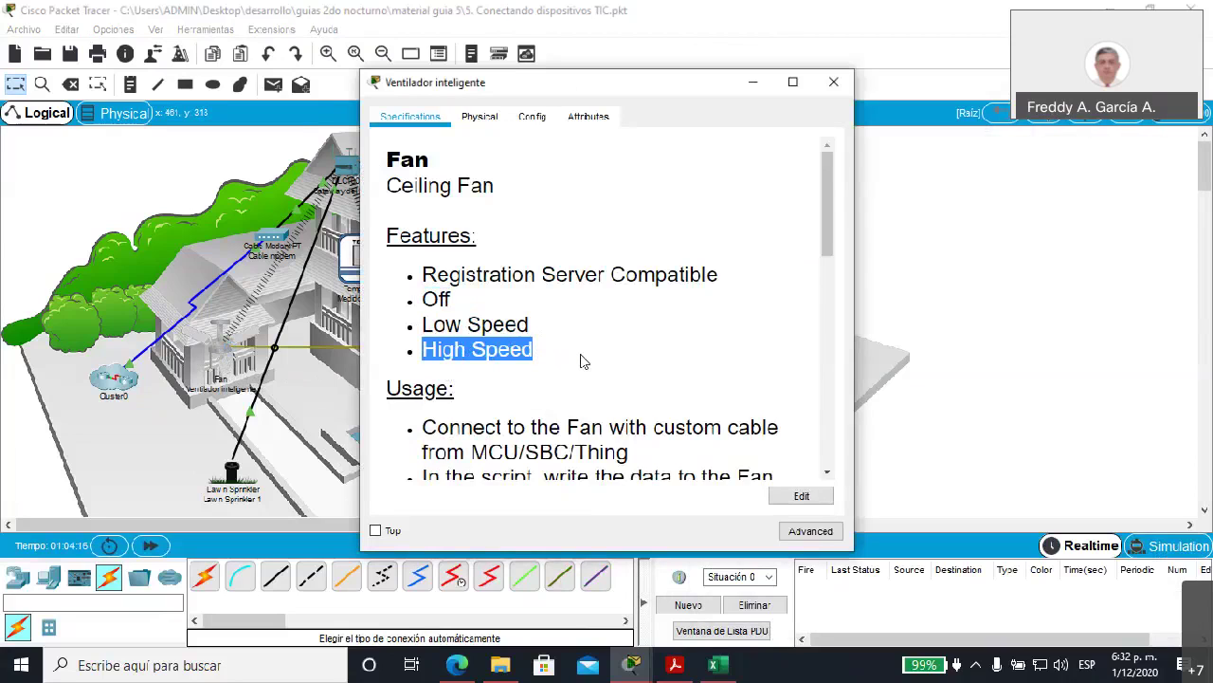
{"action": "scroll", "coordinate": [583, 360], "scroll_direction": "down", "scroll_amount": 5}
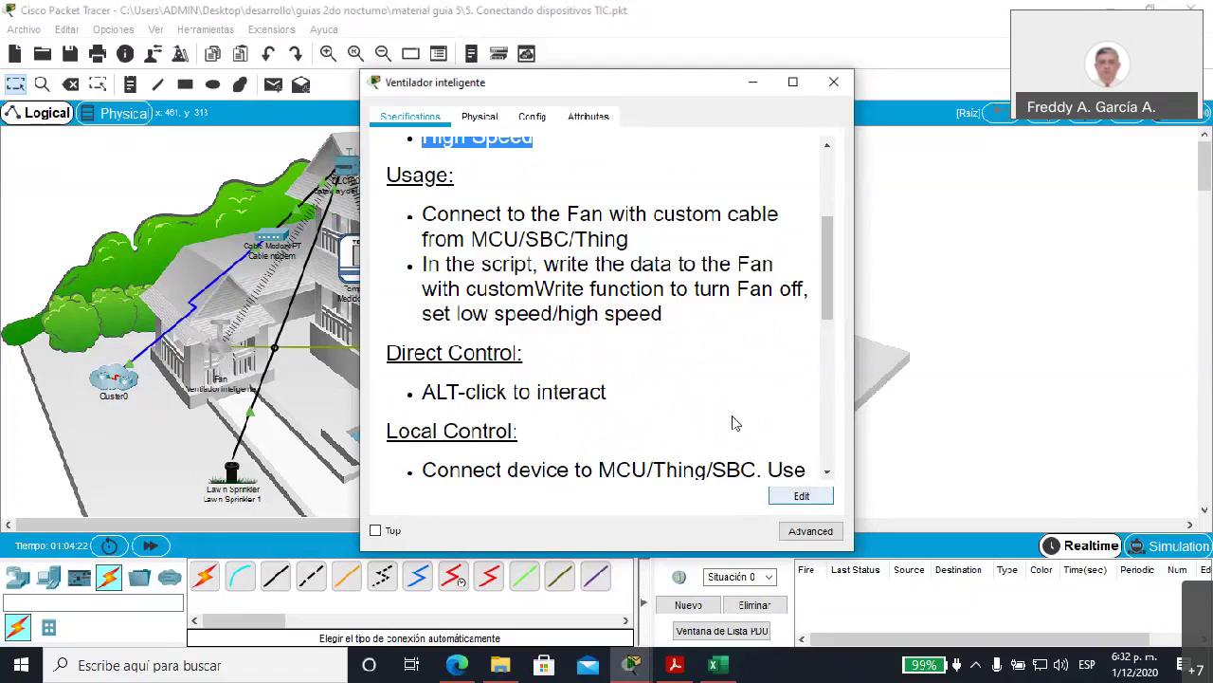
{"action": "scroll", "coordinate": [730, 424], "scroll_direction": "down", "scroll_amount": 3}
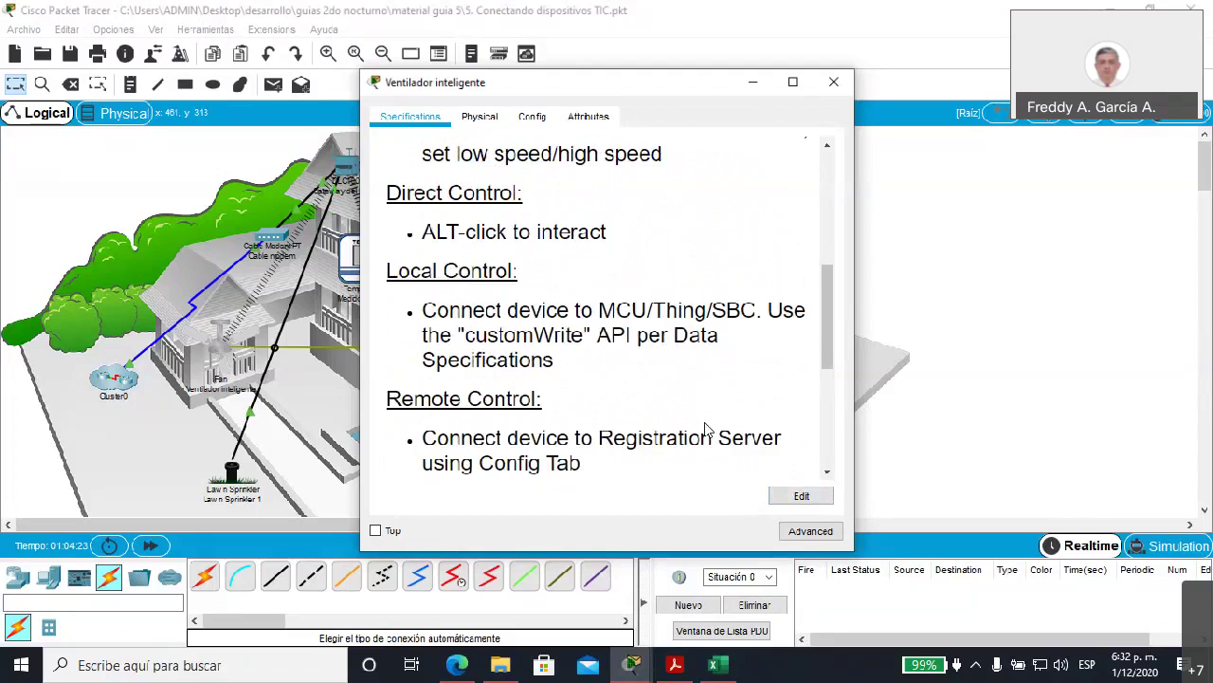
{"action": "scroll", "coordinate": [705, 429], "scroll_direction": "down", "scroll_amount": 6}
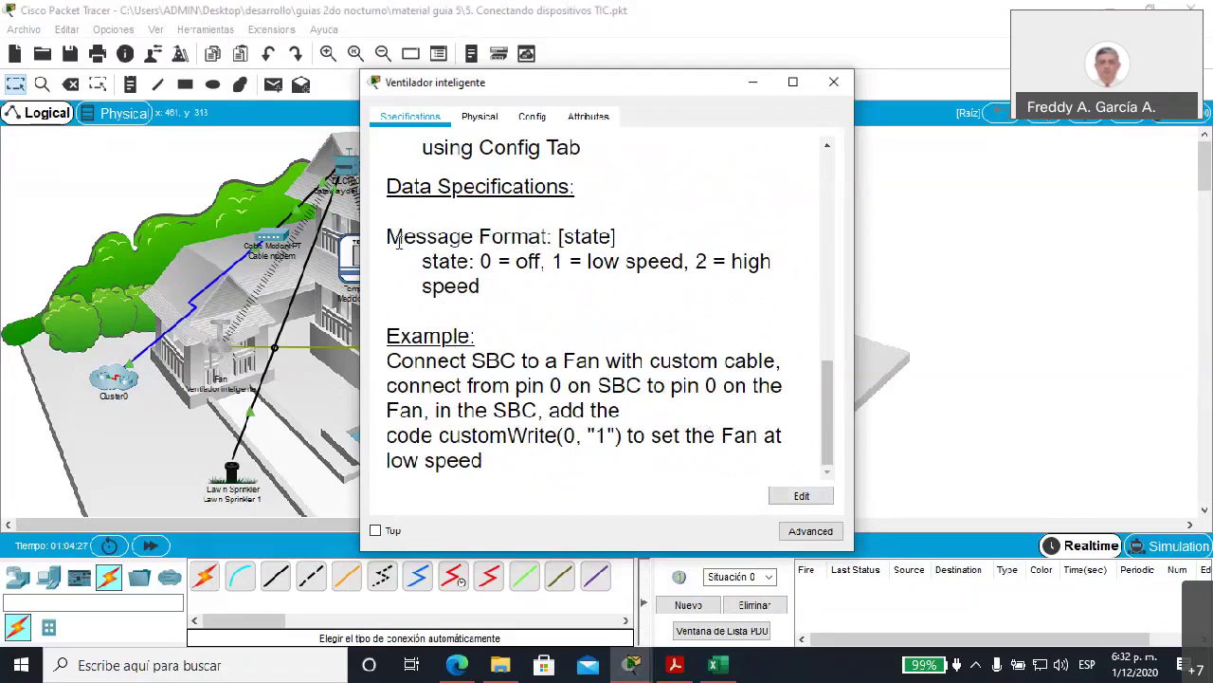
{"action": "left_click_drag", "start_coordinate": [389, 236], "coordinate": [507, 306]}
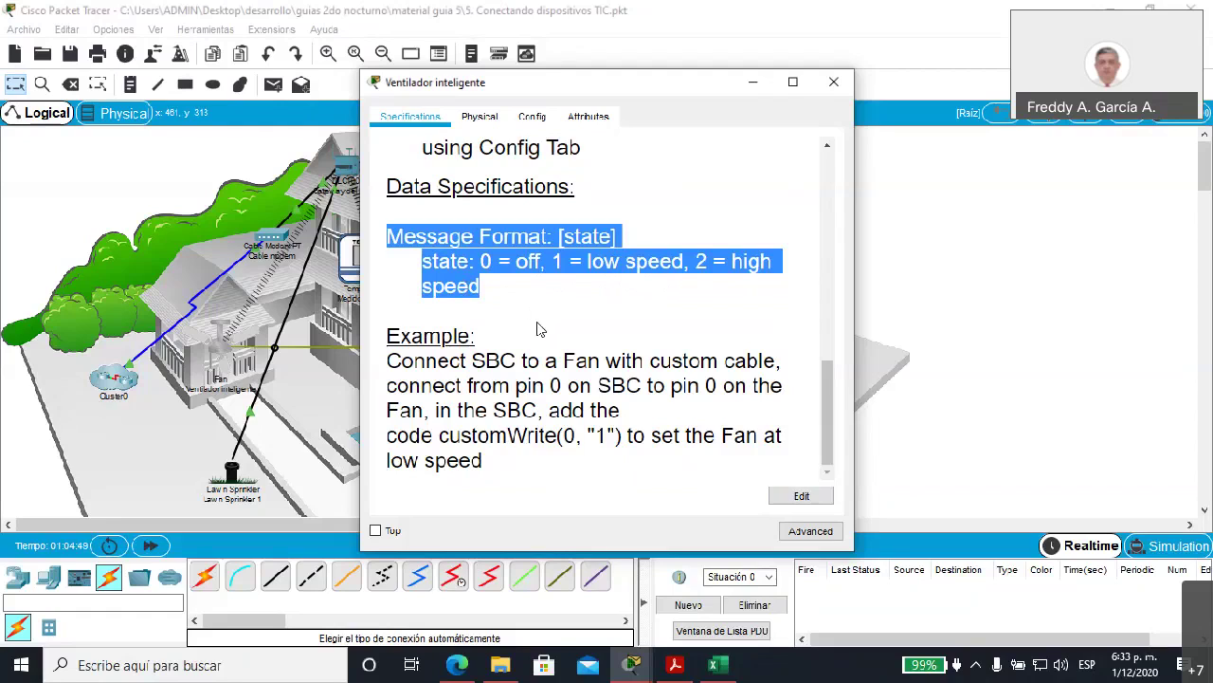
{"action": "left_click", "coordinate": [834, 84]}
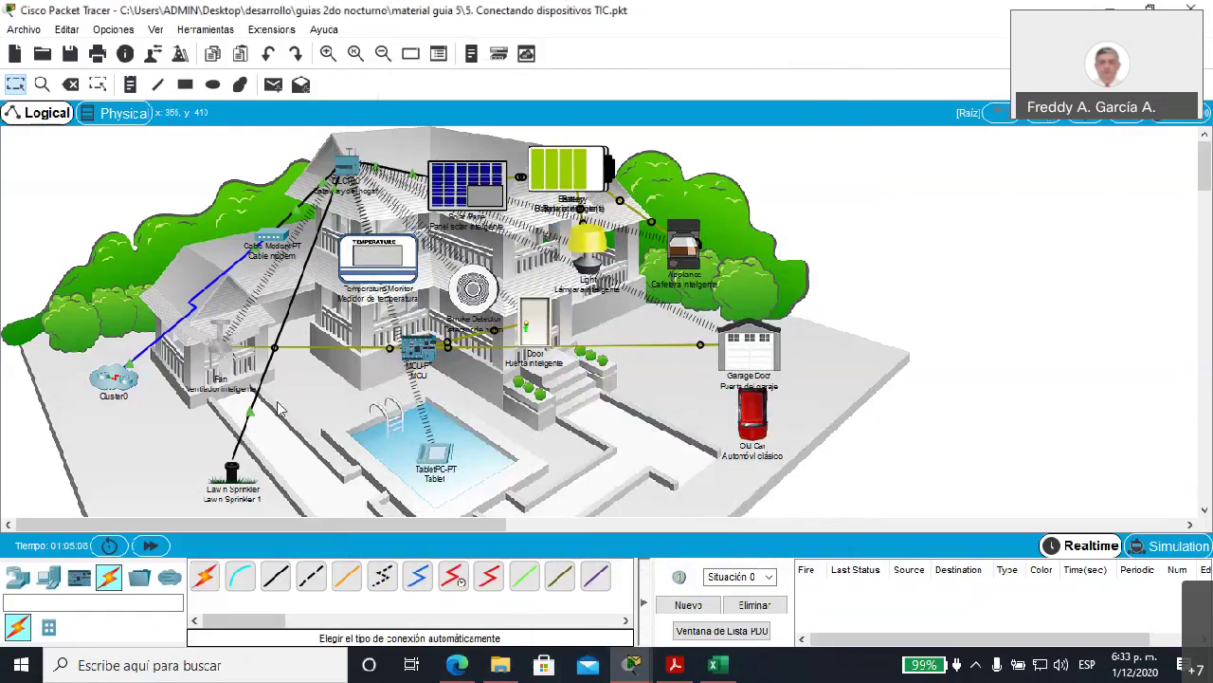
{"action": "left_click_drag", "start_coordinate": [437, 459], "coordinate": [606, 414]}
{"action": "left_click_drag", "start_coordinate": [712, 373], "coordinate": [983, 219]}
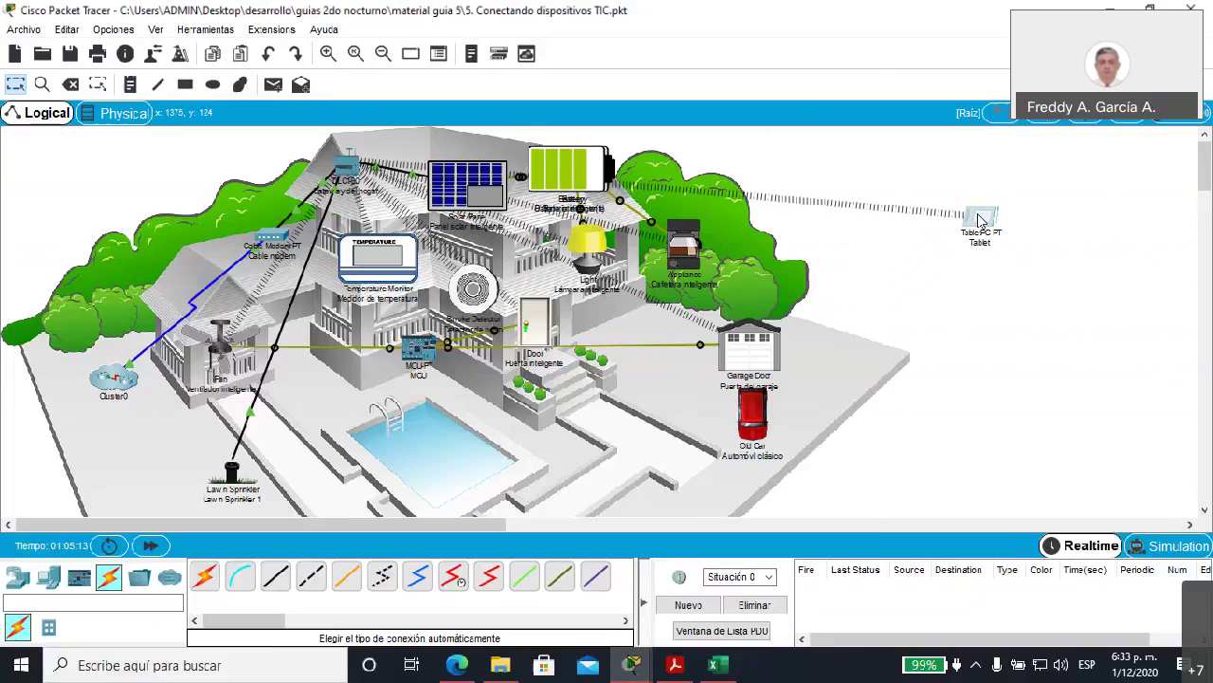
{"action": "mouse_move", "coordinate": [979, 220]}
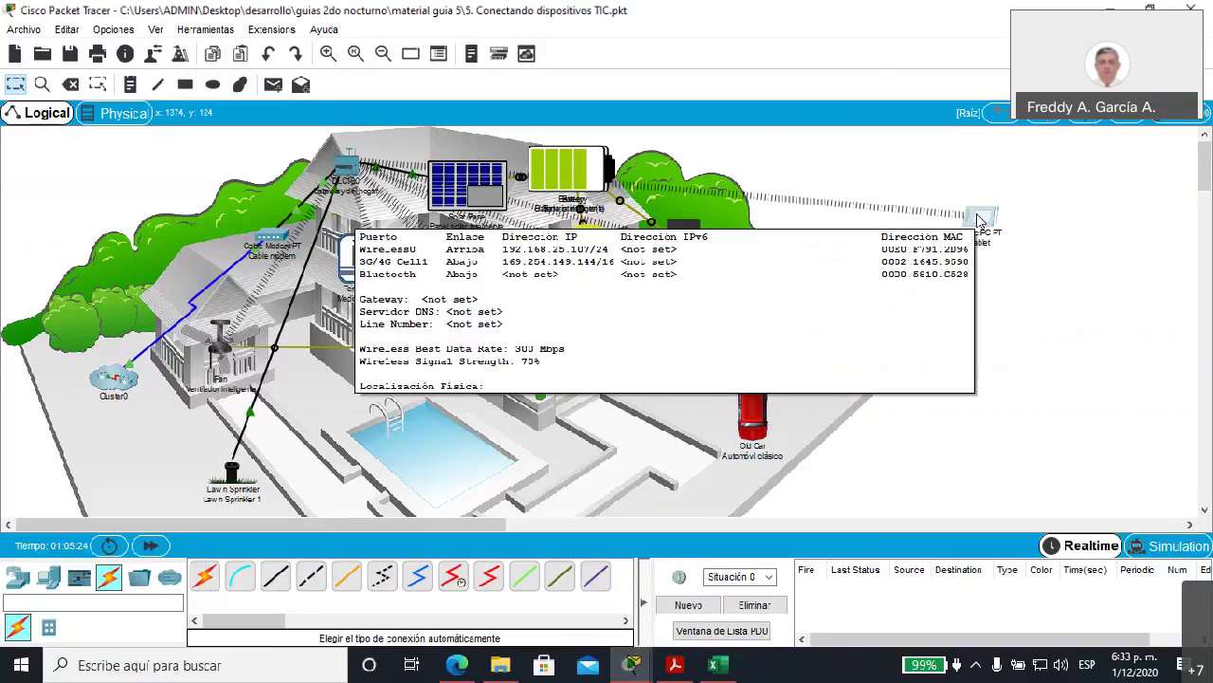
{"action": "left_click_drag", "start_coordinate": [982, 220], "coordinate": [427, 467]}
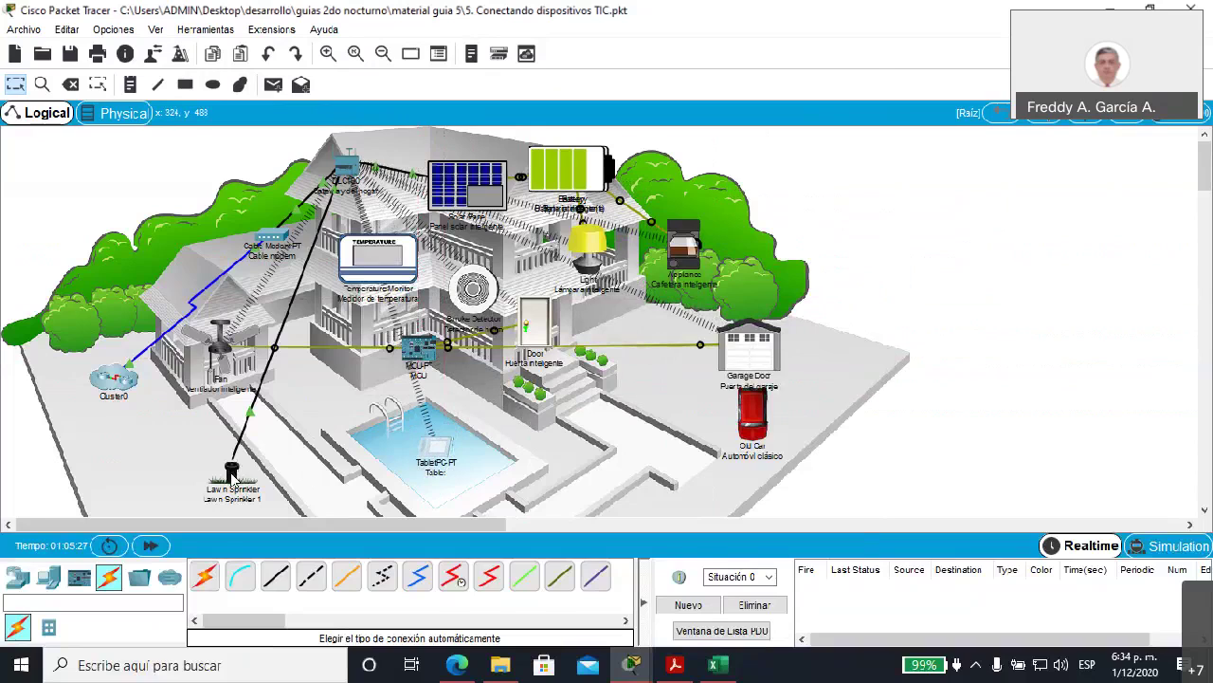
{"action": "mouse_move", "coordinate": [231, 479]}
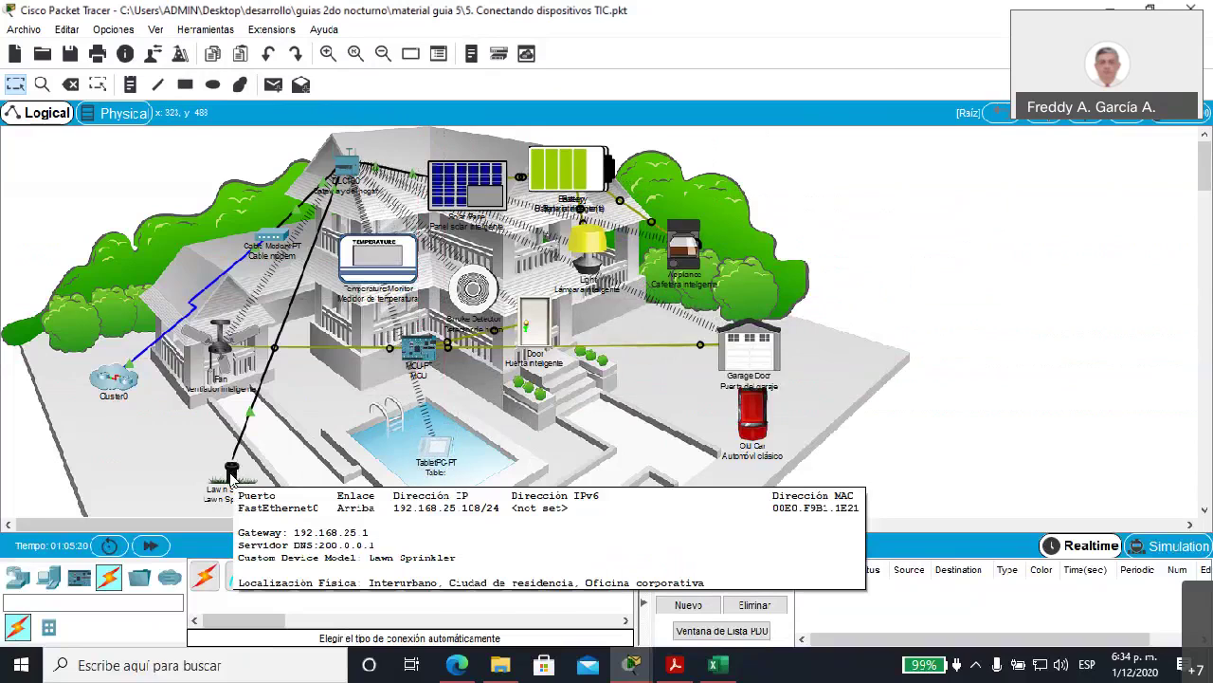
{"action": "left_click_drag", "start_coordinate": [231, 476], "coordinate": [1003, 188]}
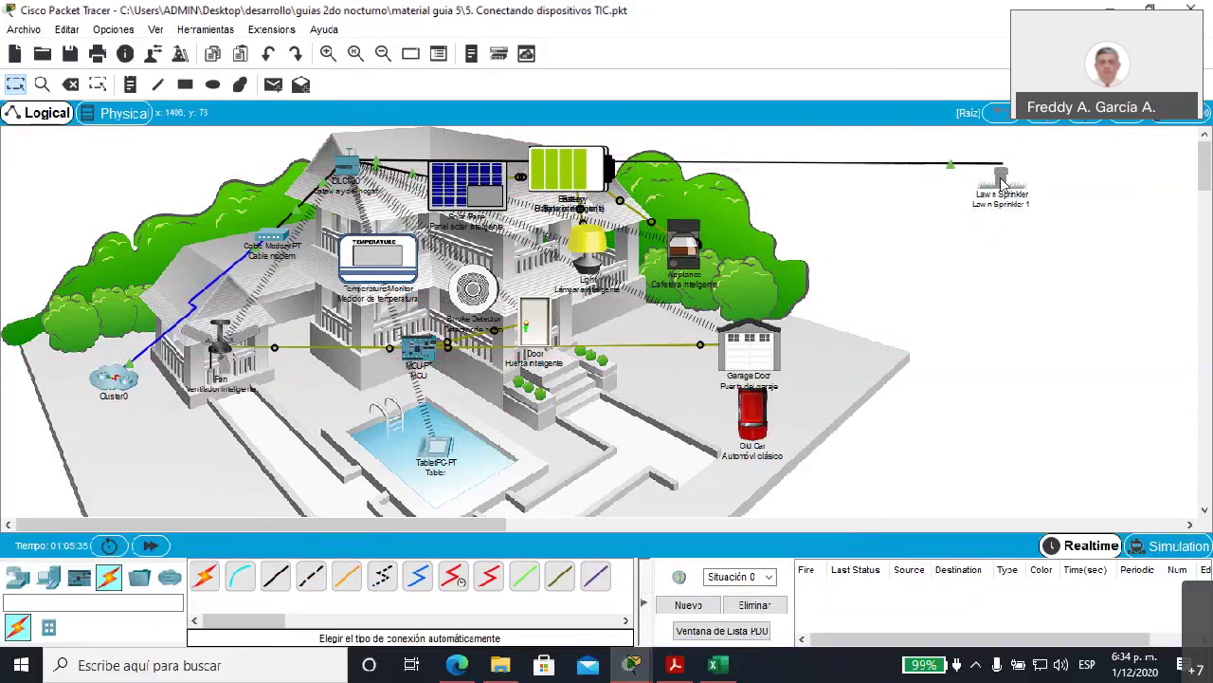
{"action": "mouse_move", "coordinate": [1002, 182]}
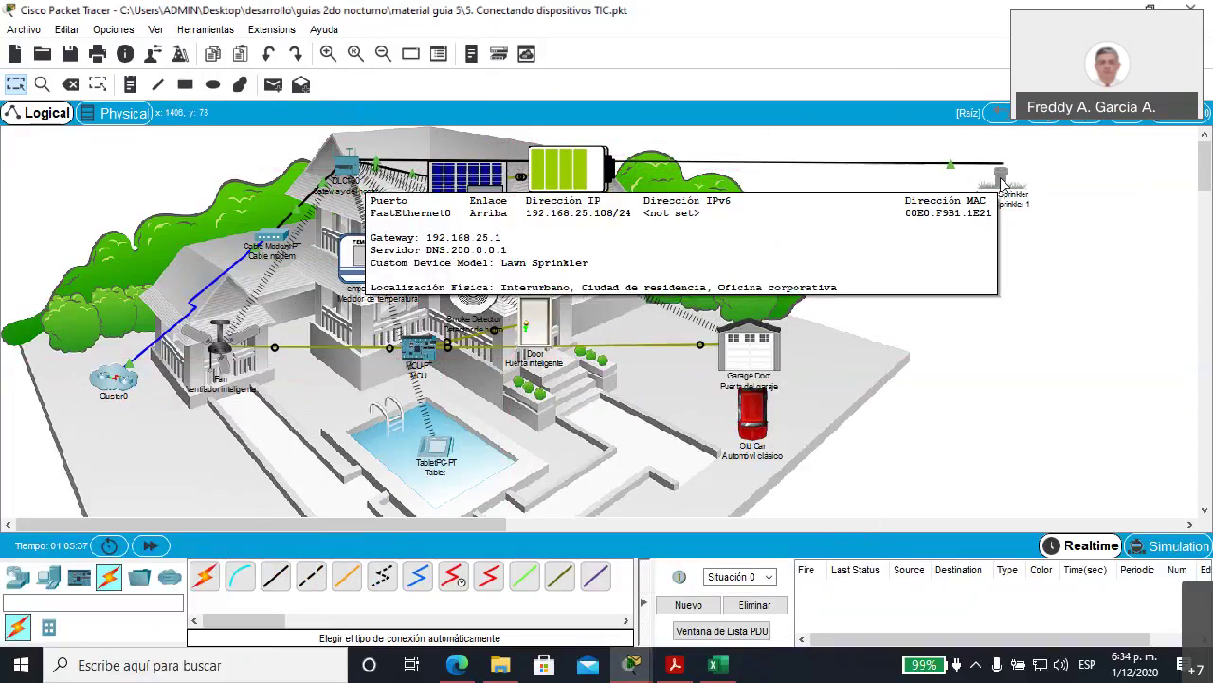
{"action": "left_click_drag", "start_coordinate": [1002, 182], "coordinate": [205, 474]}
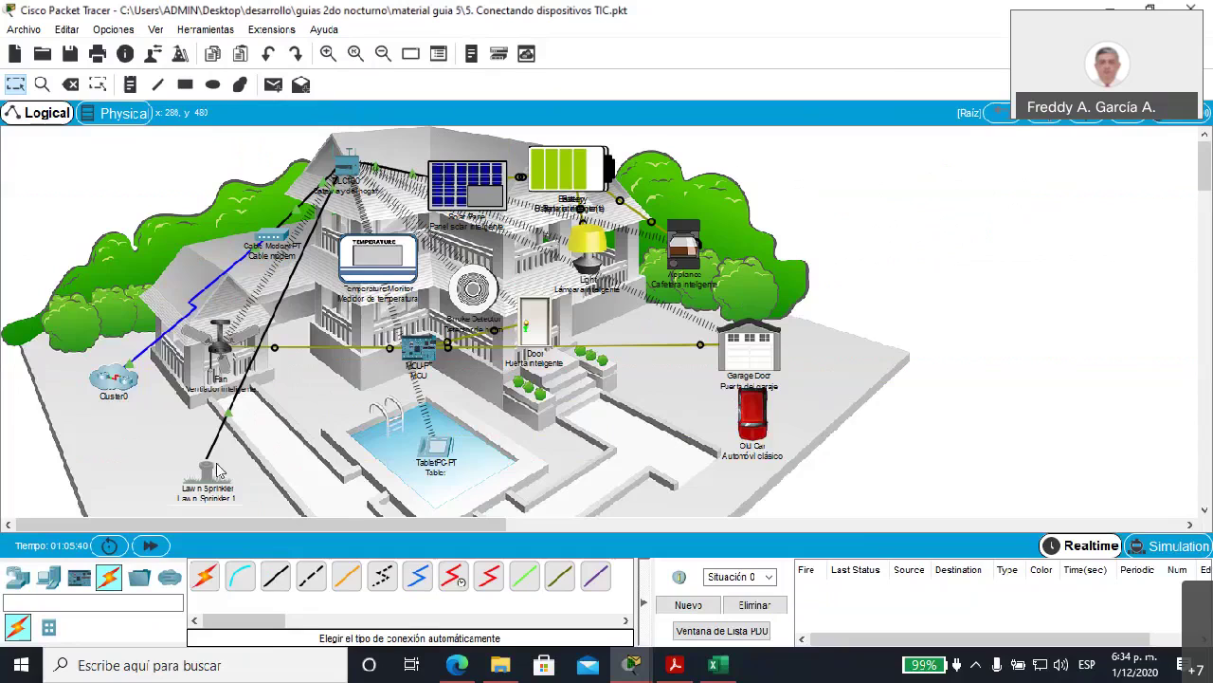
Step: Move the Appliance out and back beside the house, then place the MCU just above the pool
{"action": "left_click", "coordinate": [687, 254]}
{"action": "left_click_drag", "start_coordinate": [687, 254], "coordinate": [953, 219]}
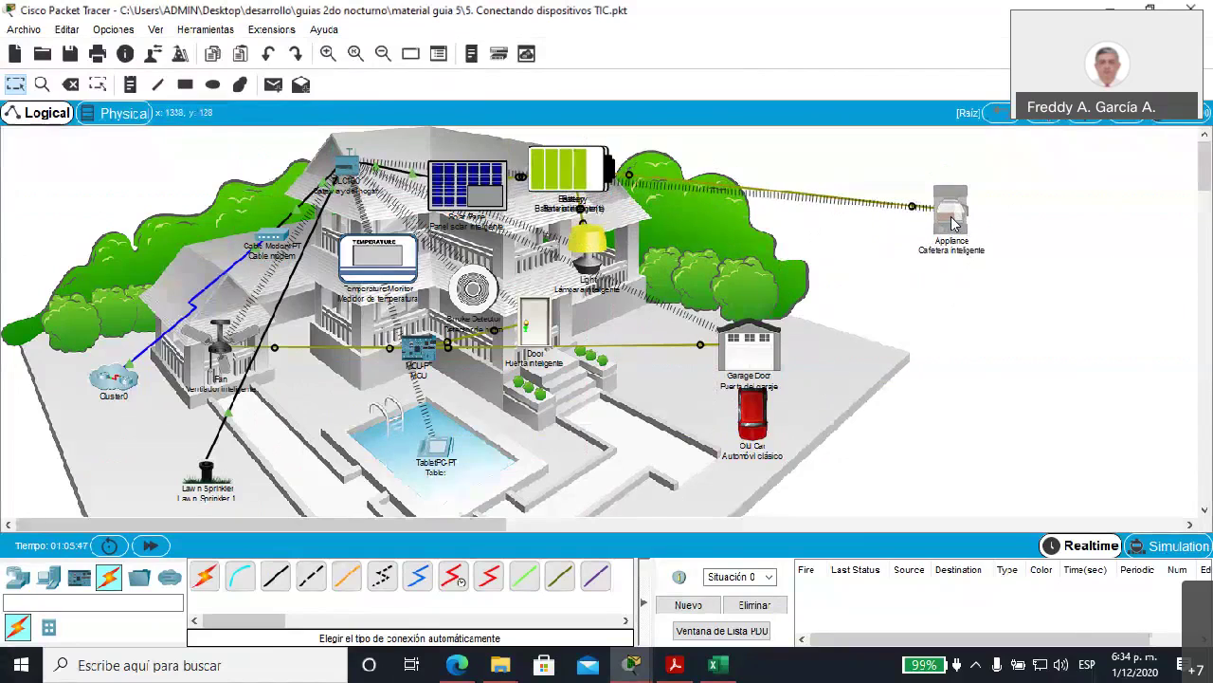
{"action": "left_click_drag", "start_coordinate": [952, 223], "coordinate": [671, 243]}
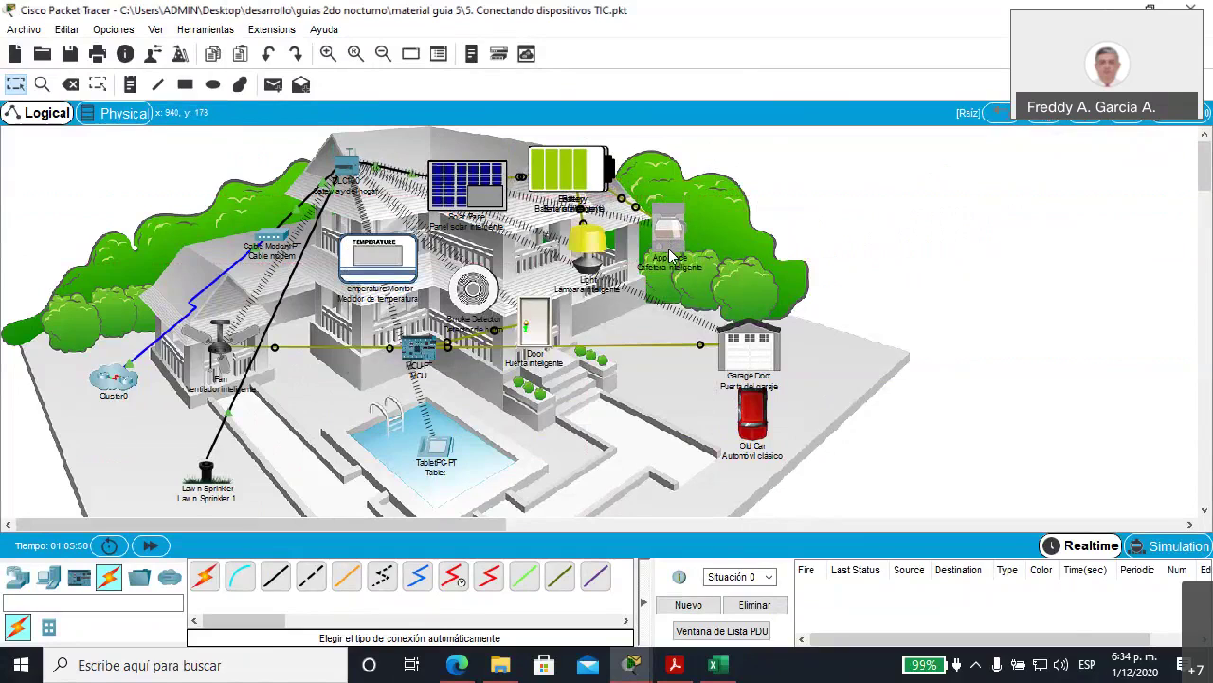
{"action": "mouse_move", "coordinate": [670, 254]}
{"action": "left_click_drag", "start_coordinate": [427, 354], "coordinate": [971, 237]}
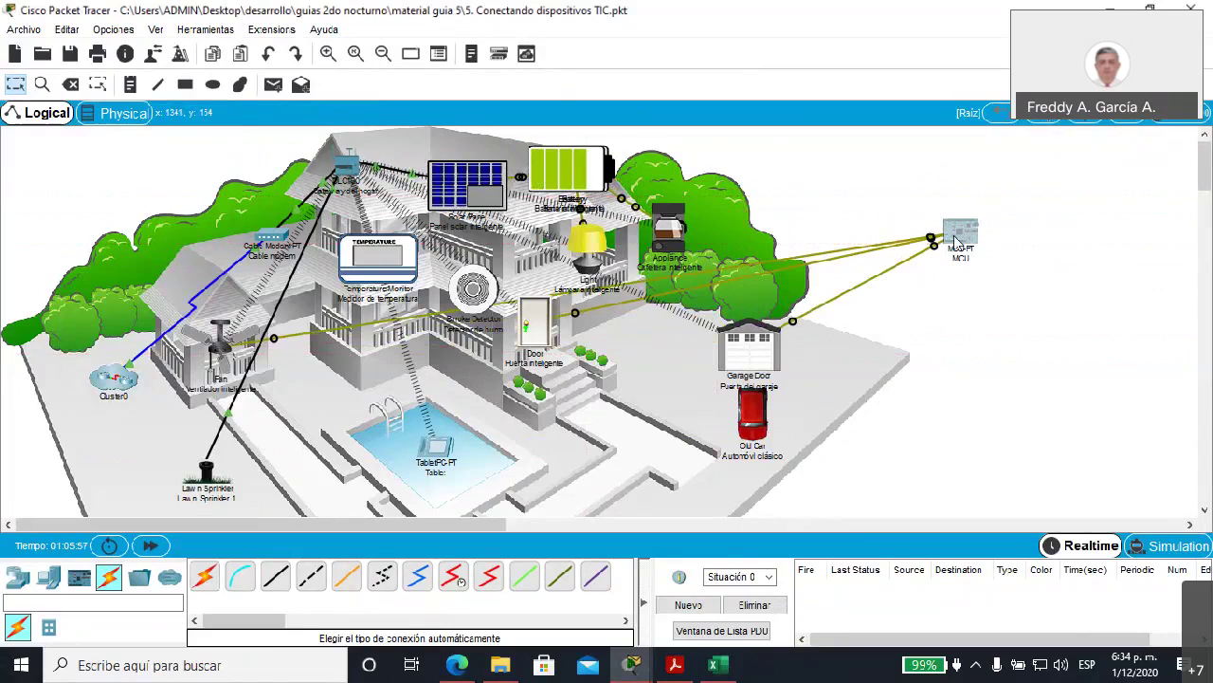
{"action": "mouse_move", "coordinate": [962, 237]}
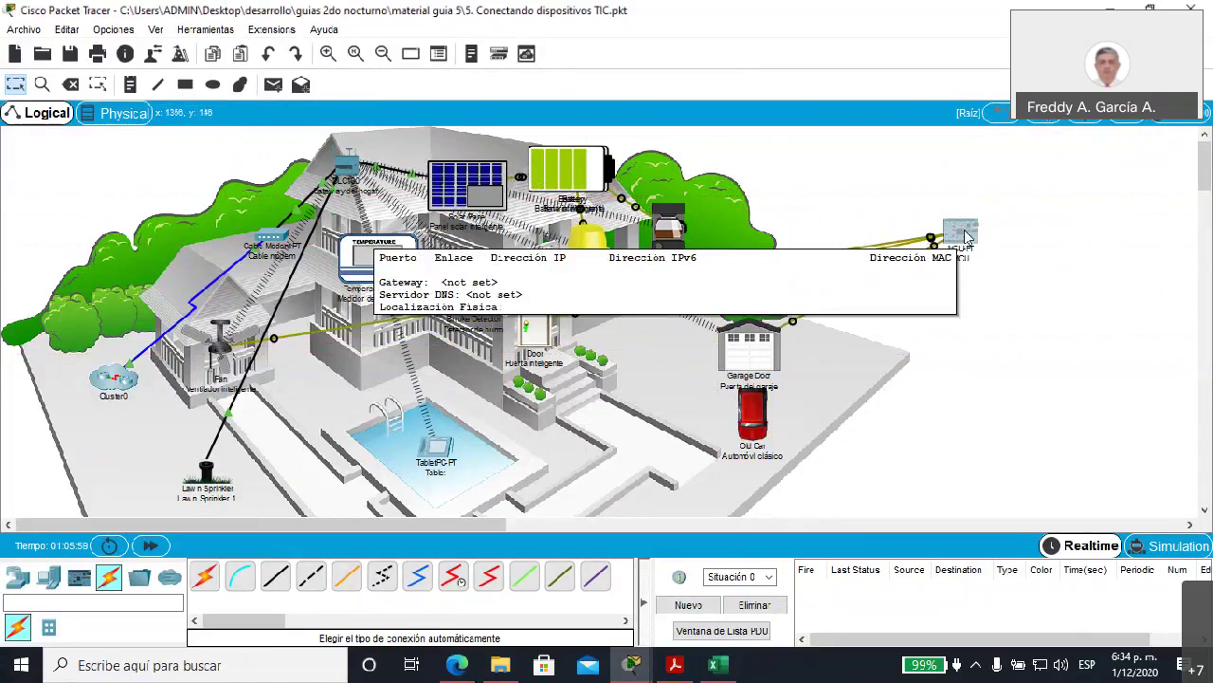
{"action": "left_click_drag", "start_coordinate": [965, 235], "coordinate": [371, 363]}
Step: Move the Door device off to the right, then return it to the front porch
{"action": "left_click_drag", "start_coordinate": [536, 328], "coordinate": [971, 245]}
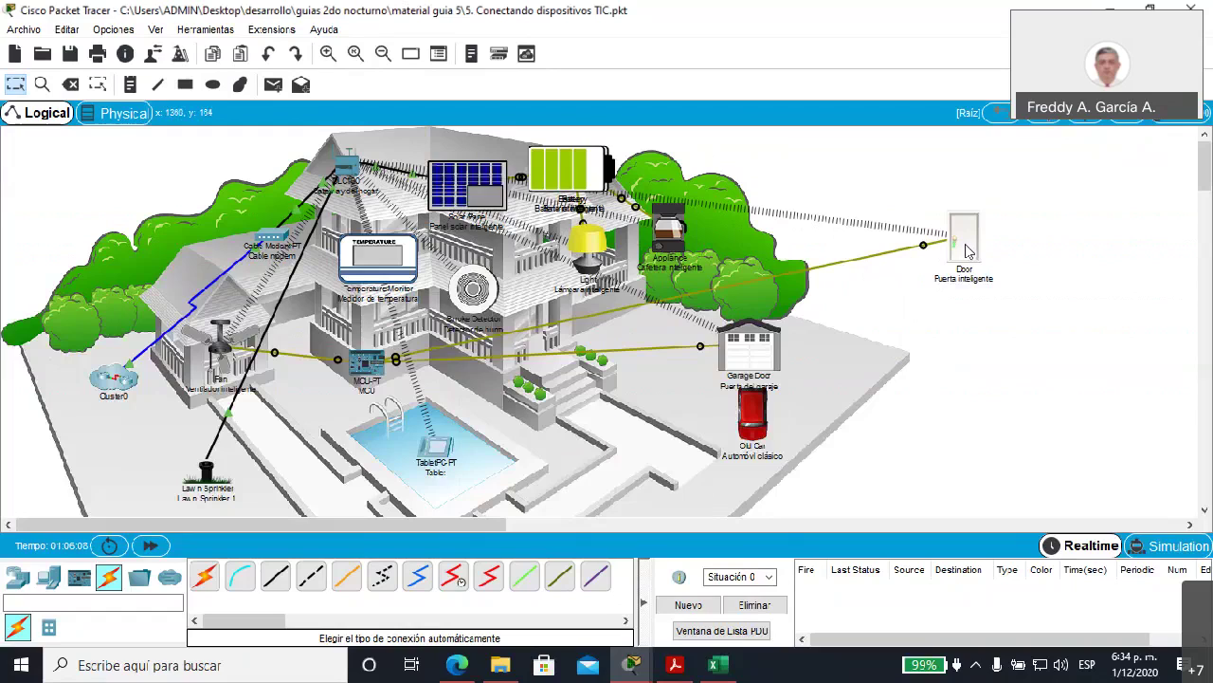
{"action": "mouse_move", "coordinate": [964, 256]}
{"action": "left_click_drag", "start_coordinate": [971, 244], "coordinate": [550, 346]}
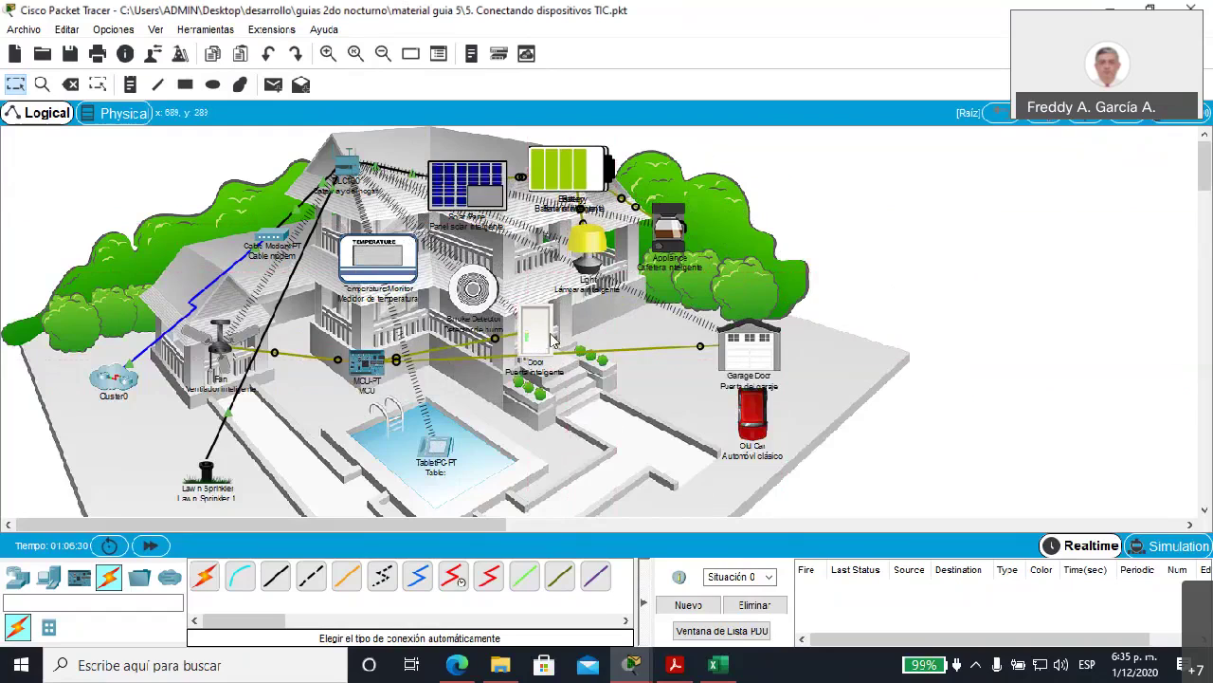
{"action": "mouse_move", "coordinate": [536, 342]}
Step: Move Cluster0 to the top-left corner with the Cable Modem beside it
{"action": "left_click_drag", "start_coordinate": [118, 381], "coordinate": [60, 176]}
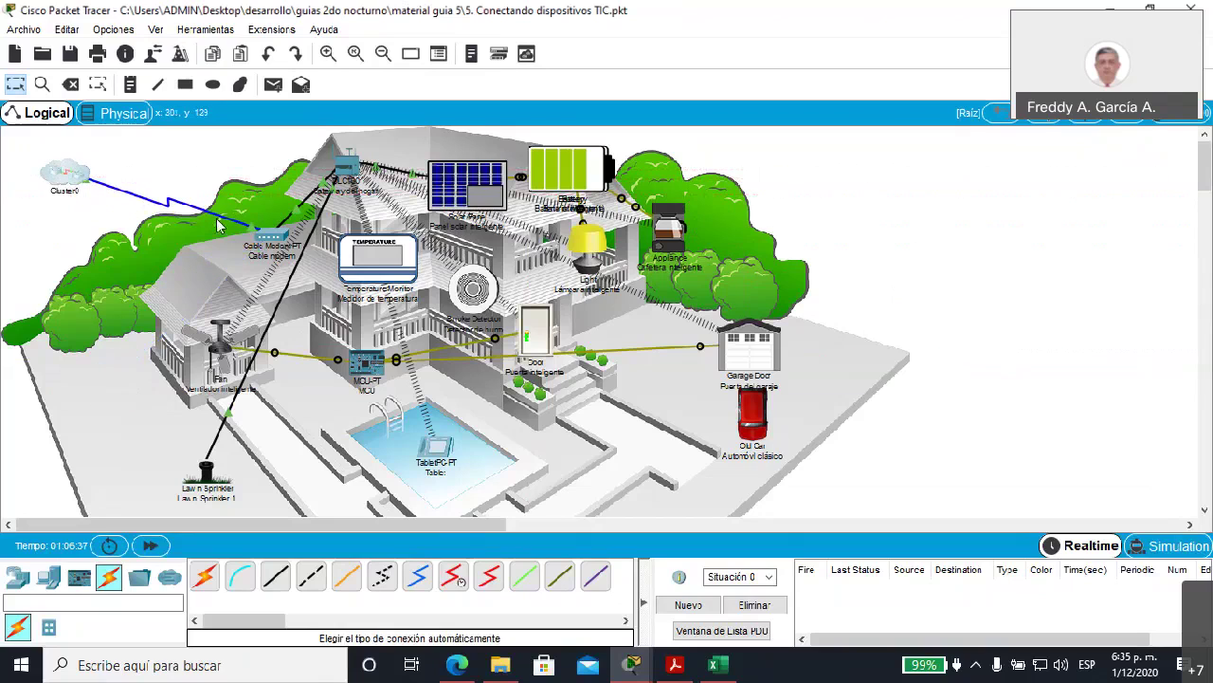
{"action": "left_click_drag", "start_coordinate": [266, 238], "coordinate": [191, 172]}
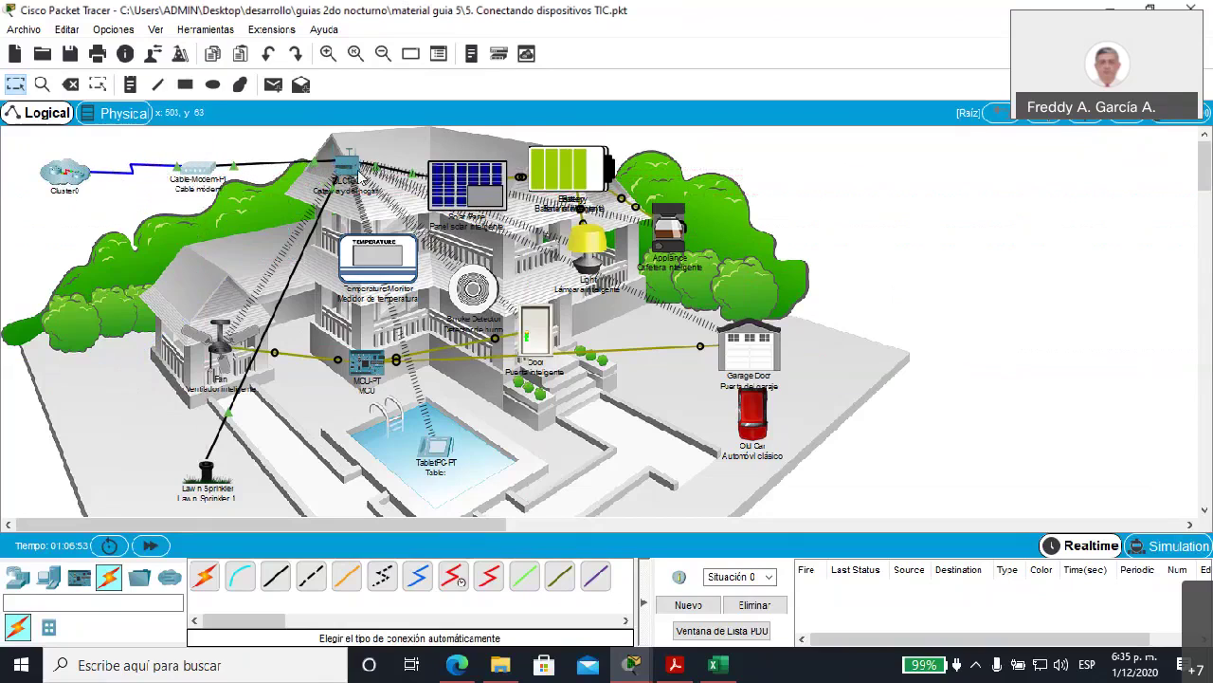
{"action": "mouse_move", "coordinate": [348, 178]}
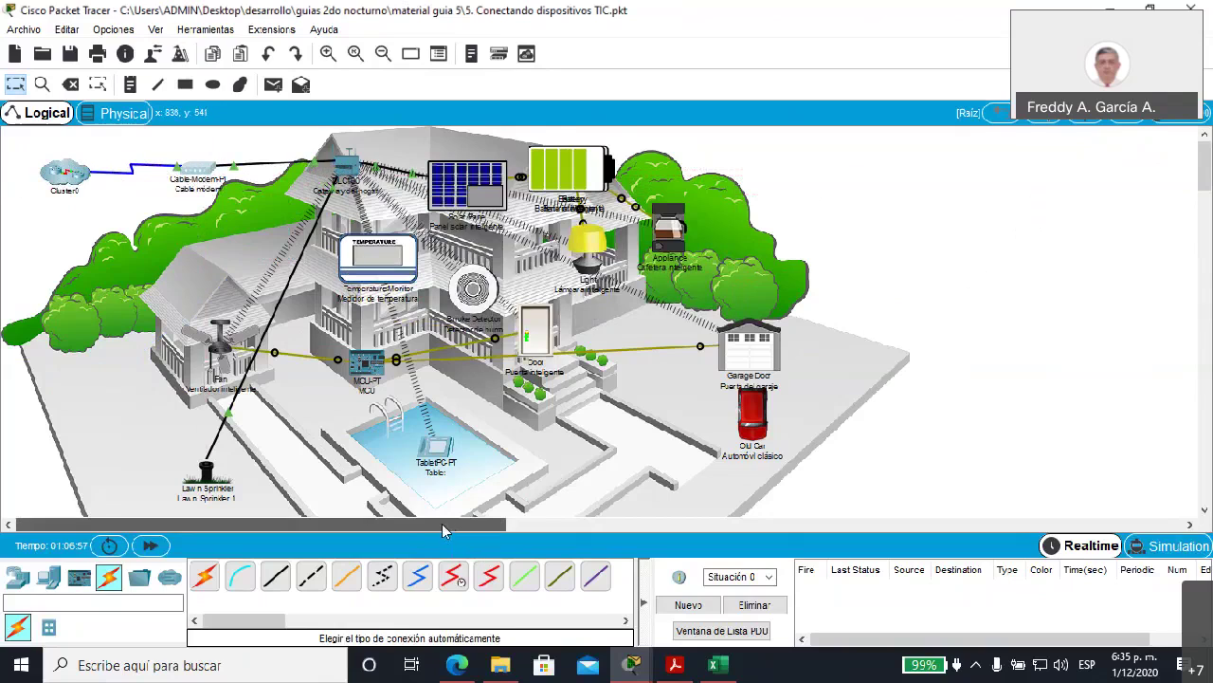
Step: Advance the IoT course to section 1.2.1.5 and expand its sample topology diagram
{"action": "left_click", "coordinate": [455, 671]}
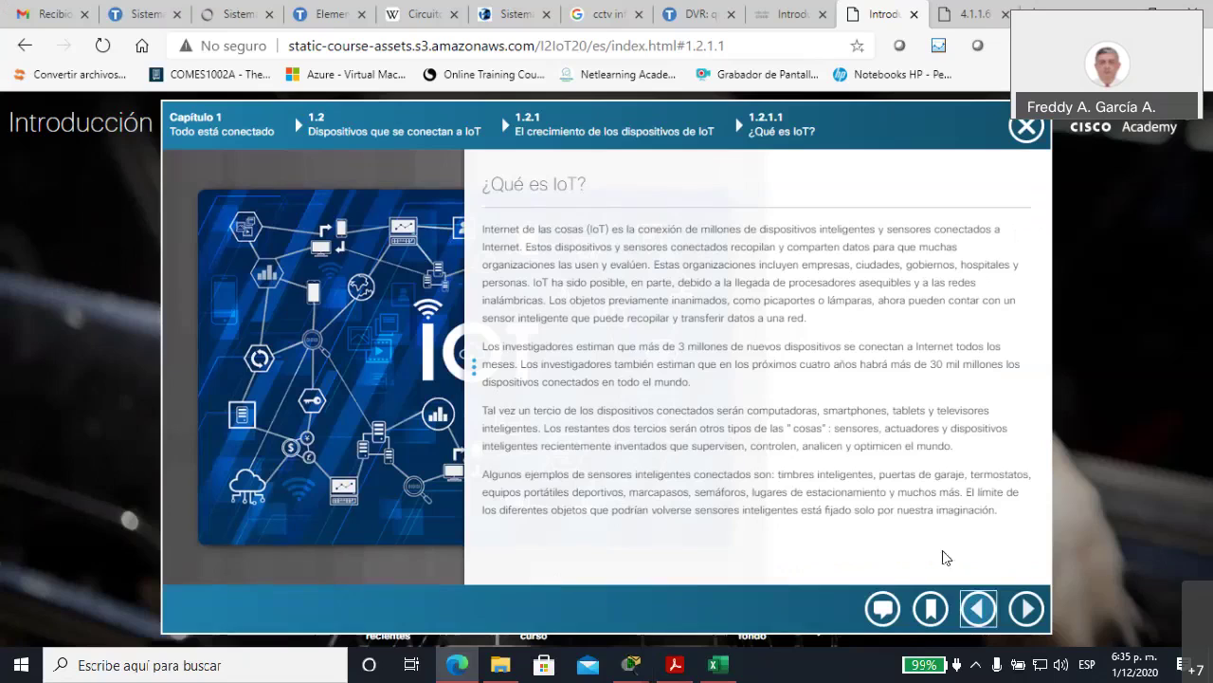
{"action": "left_click", "coordinate": [1025, 609]}
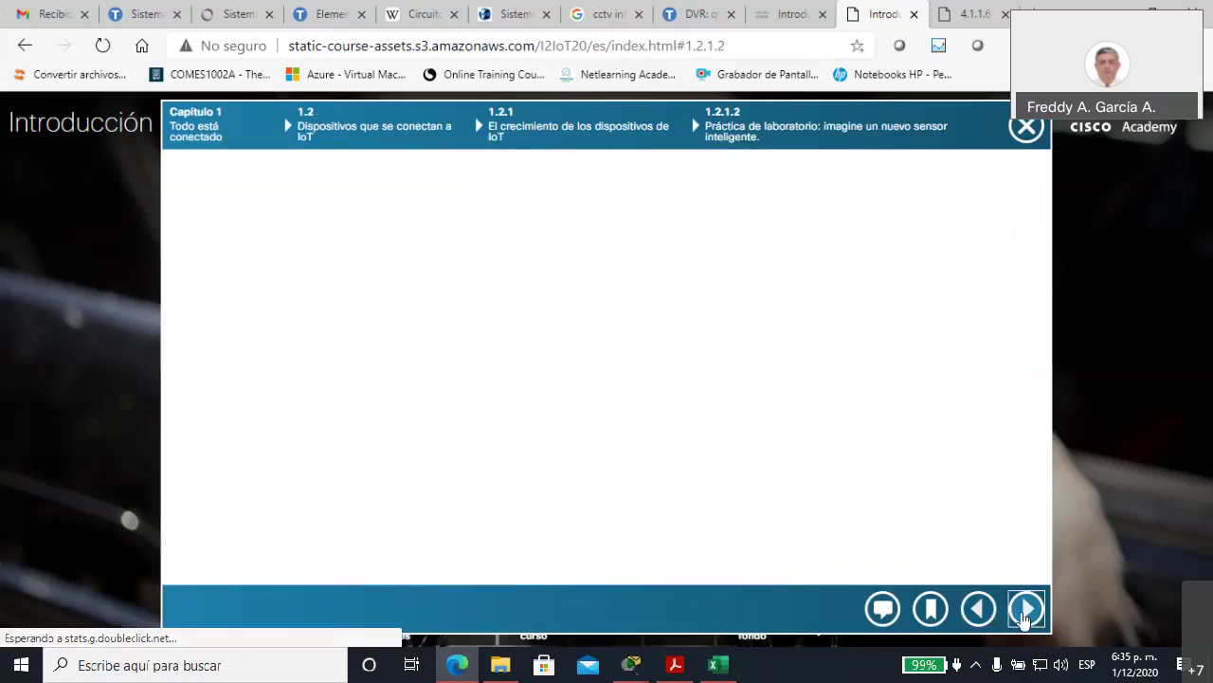
{"action": "left_click", "coordinate": [1024, 614]}
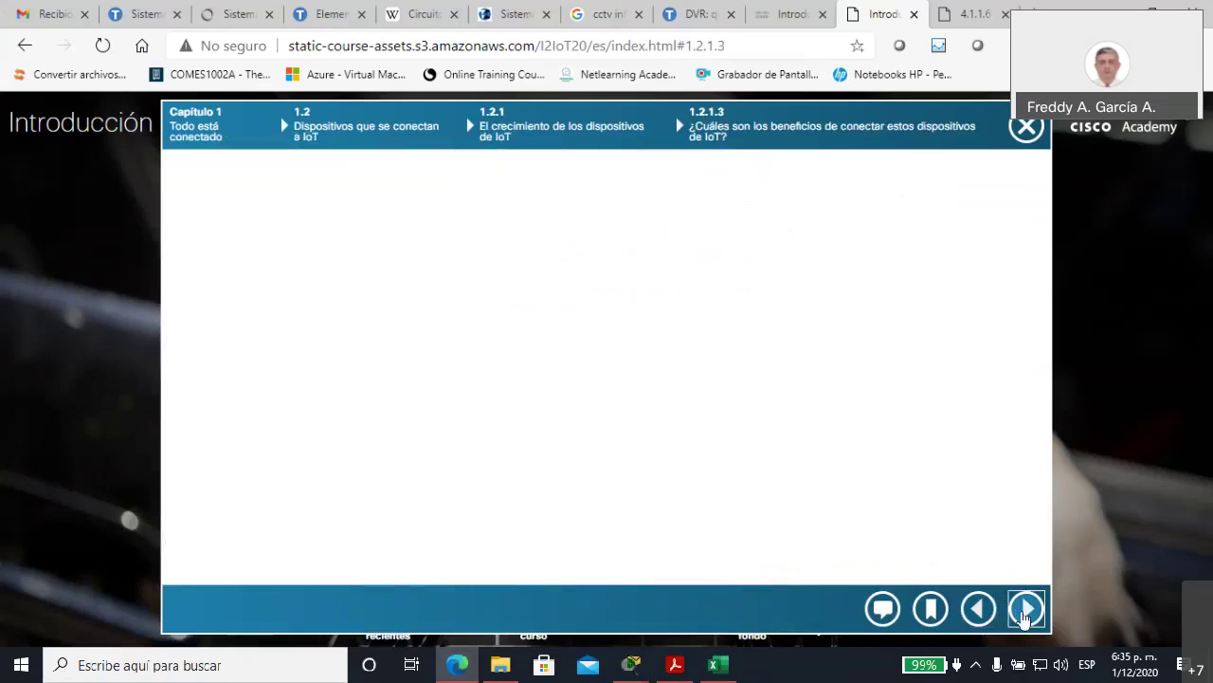
{"action": "left_click", "coordinate": [1024, 616]}
{"action": "left_click", "coordinate": [1024, 617]}
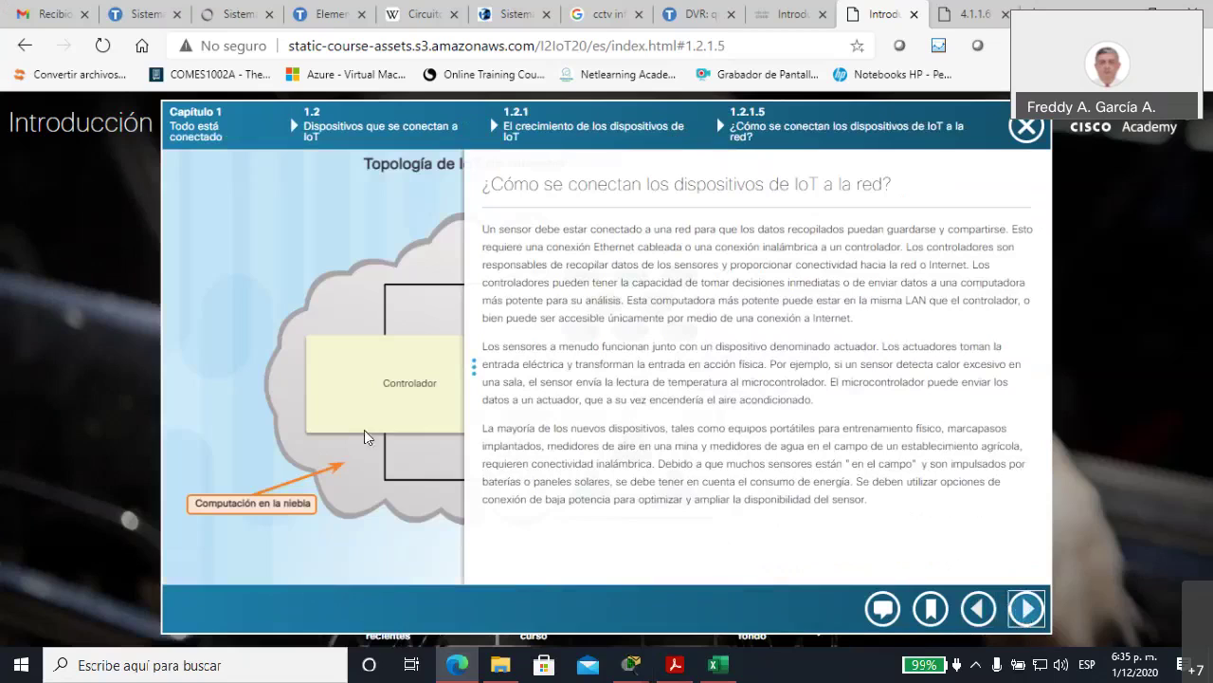
{"action": "left_click", "coordinate": [474, 376]}
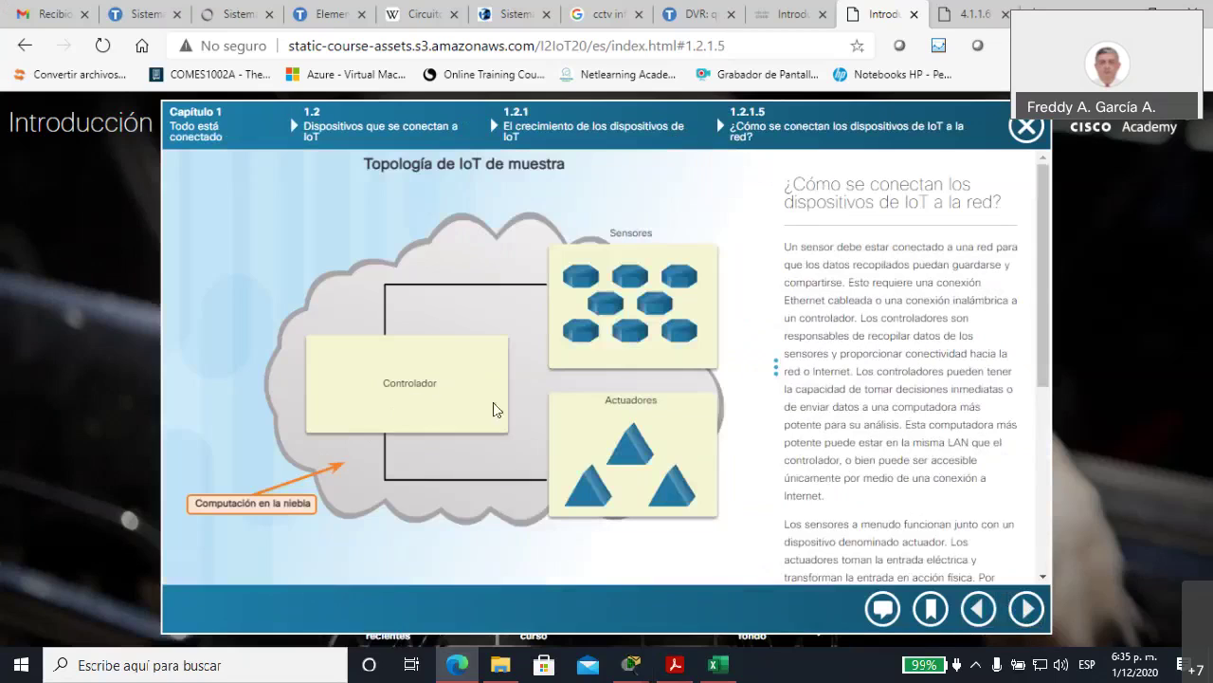
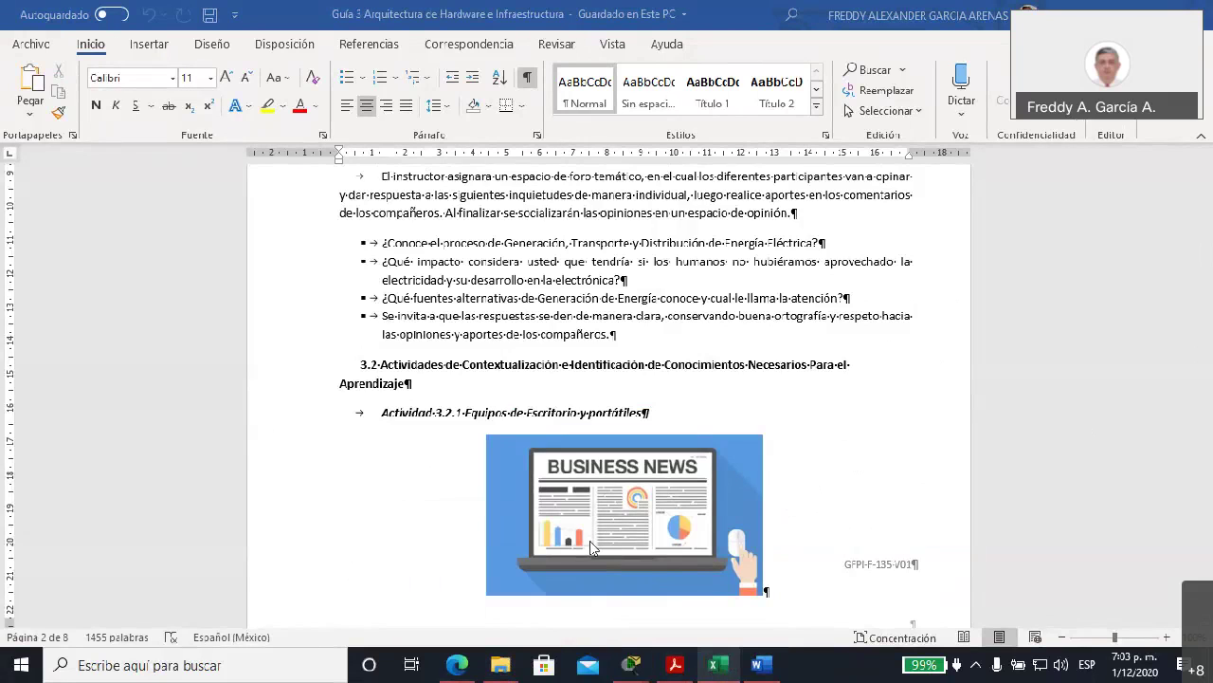
Step: Switch from the Word hardware guide to the Excel attendance workbook
{"action": "key", "text": "alt+Tab"}
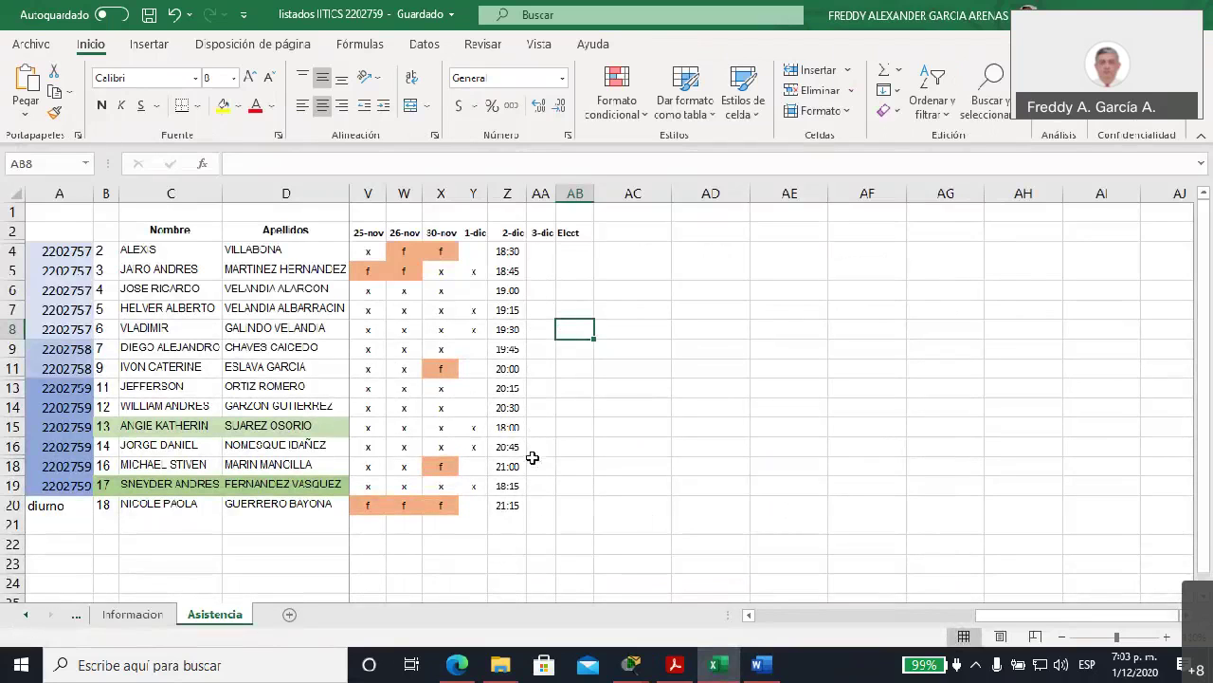
Step: Enter f in cell Y4 for 1-dic and review row 4's marks in W4:Y4
{"action": "left_click", "coordinate": [472, 252]}
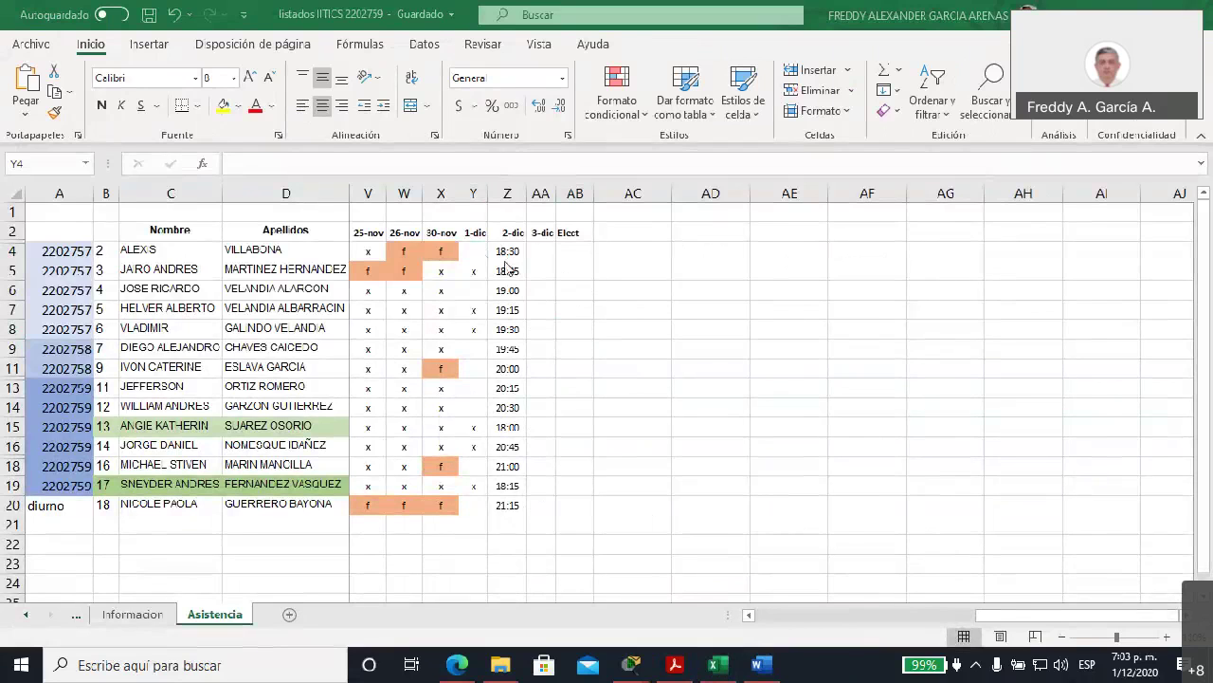
{"action": "left_click", "coordinate": [478, 251]}
{"action": "type", "text": "f"}
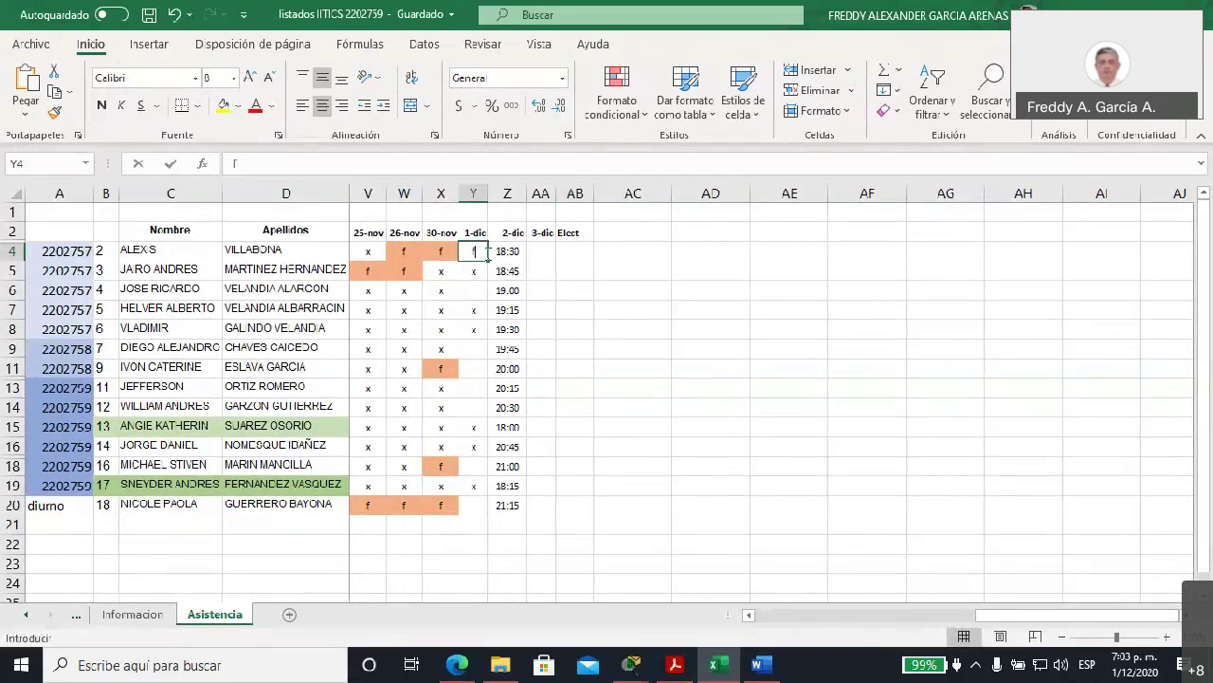
{"action": "left_click", "coordinate": [599, 272]}
{"action": "left_click", "coordinate": [468, 254]}
{"action": "left_click_drag", "start_coordinate": [399, 252], "coordinate": [474, 254]}
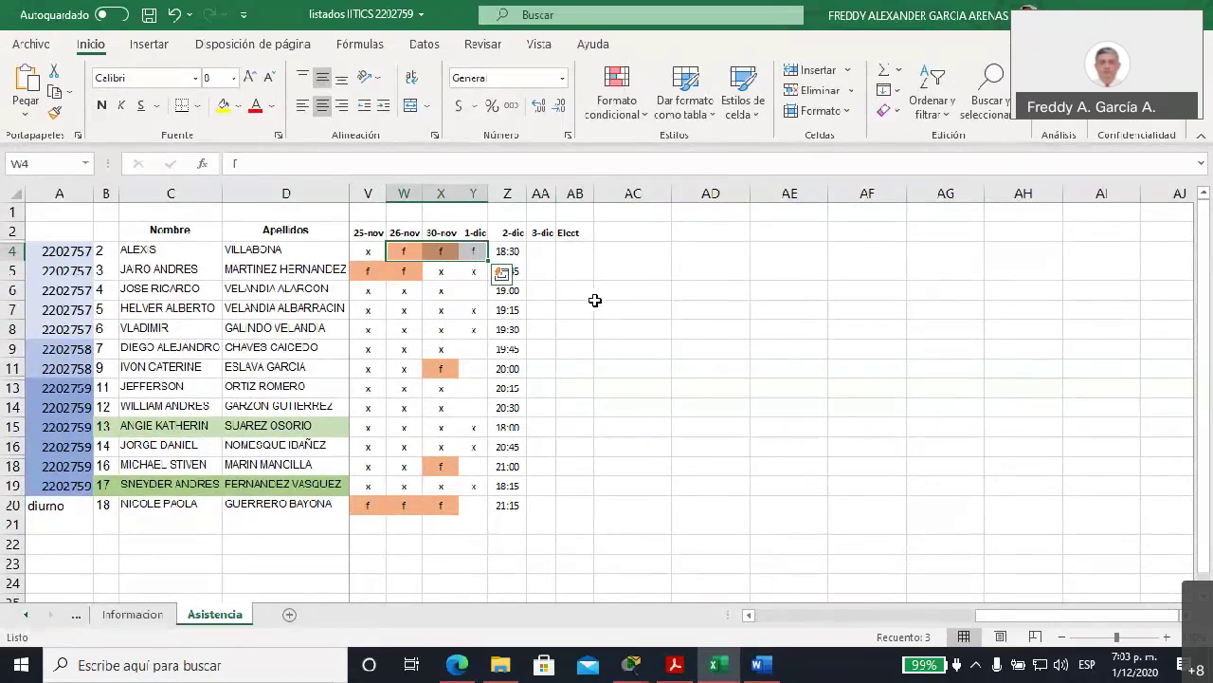
Step: Enter f in cell Y6, then move down through Y9 and Y11 to Y13
{"action": "left_click", "coordinate": [472, 292]}
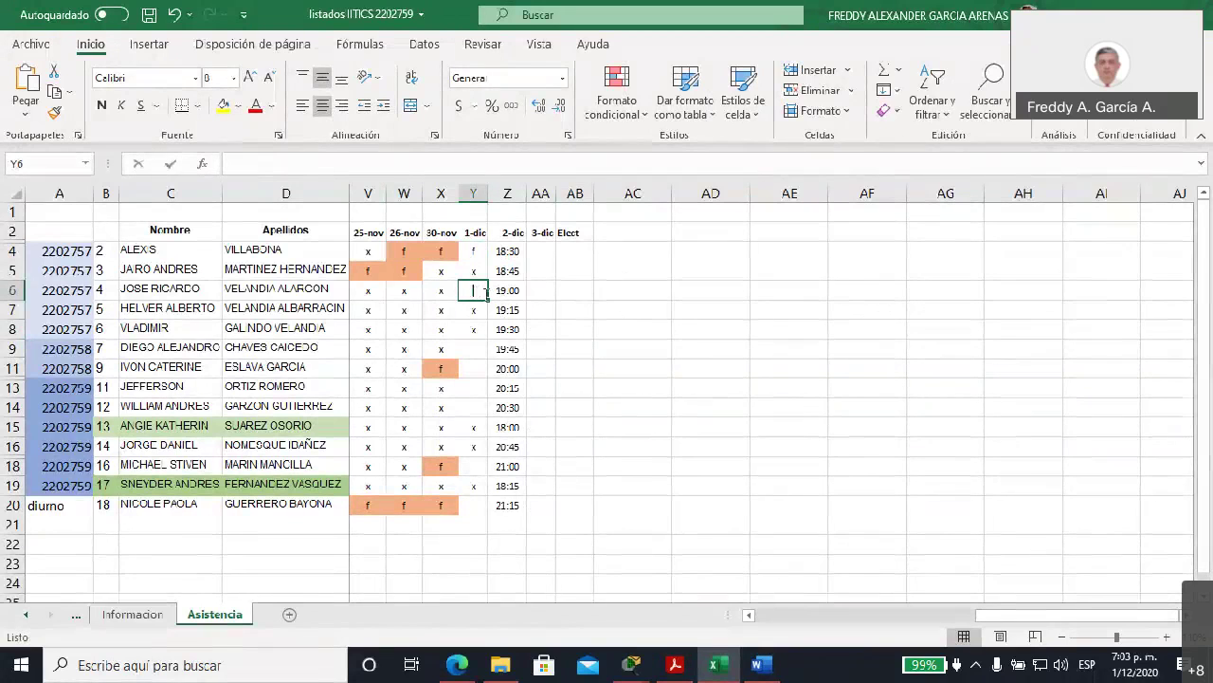
{"action": "type", "text": "f"}
{"action": "left_click", "coordinate": [479, 347]}
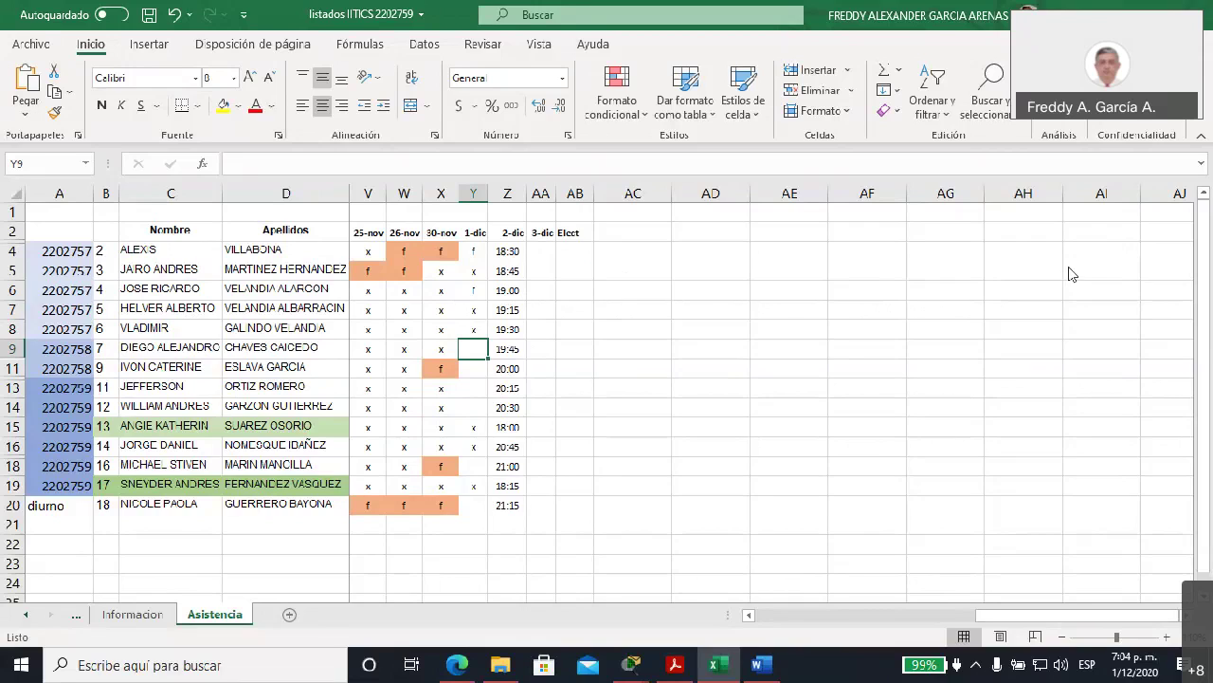
{"action": "left_click", "coordinate": [472, 369]}
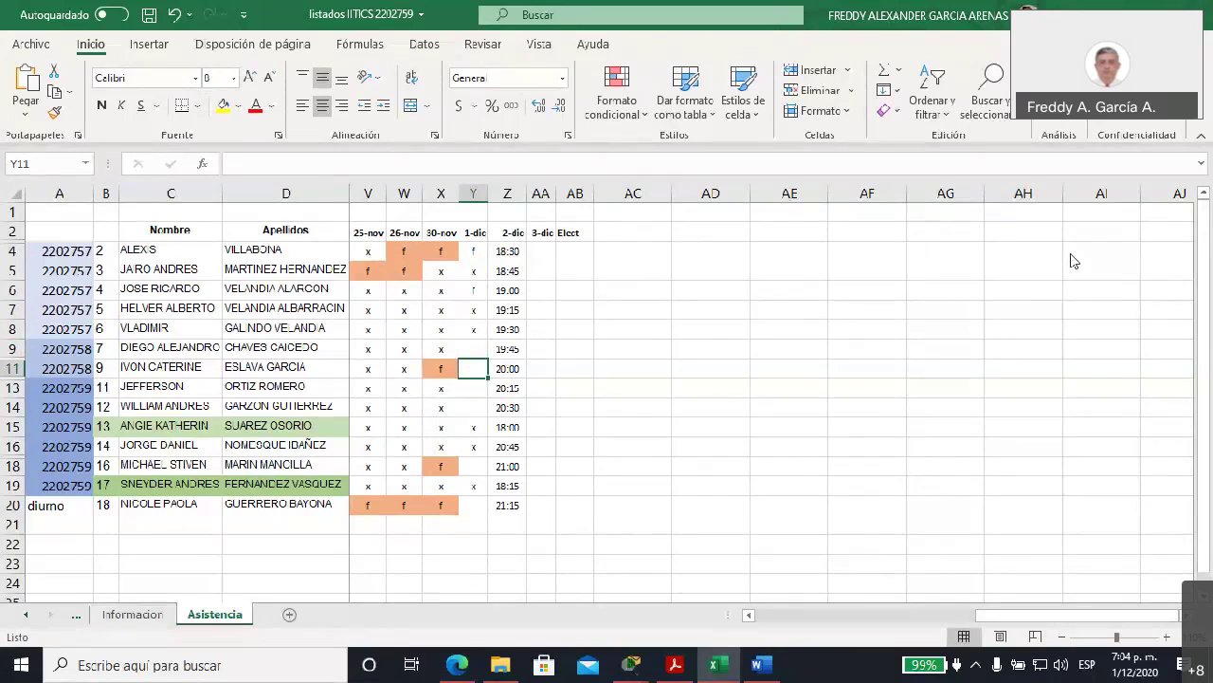
{"action": "left_click", "coordinate": [472, 388]}
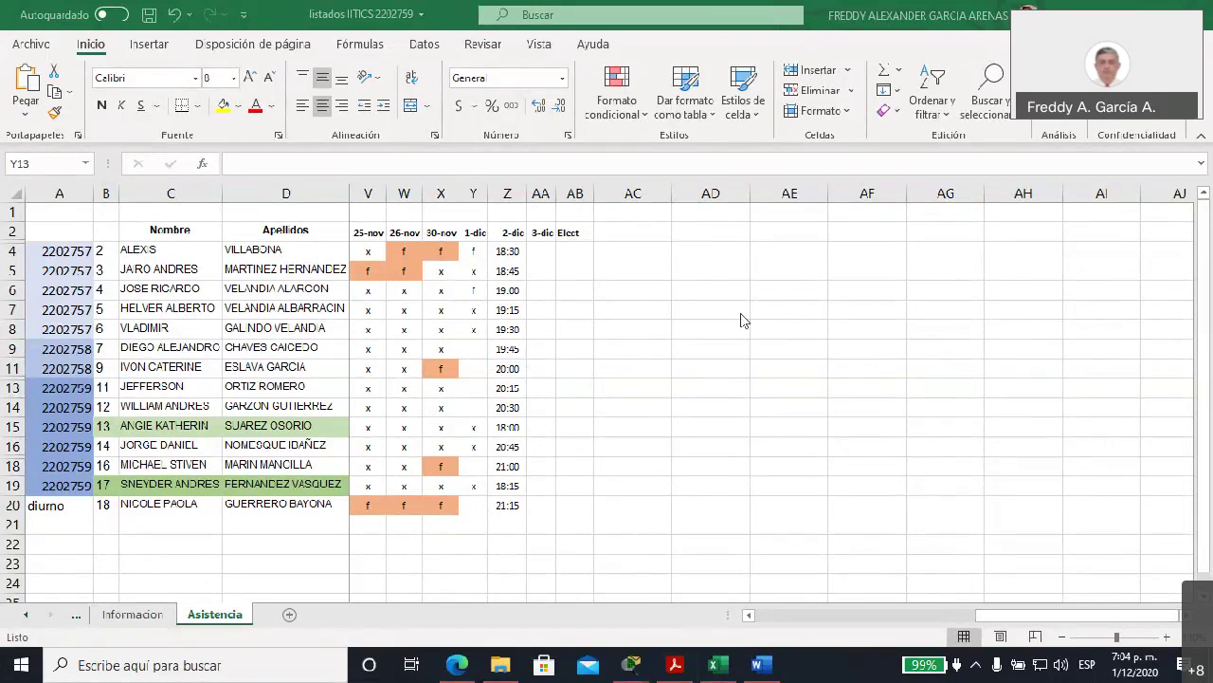
Step: Mark x for 1-dic in cells Y13 and Y14
{"action": "left_click", "coordinate": [471, 391]}
{"action": "type", "text": "x"}
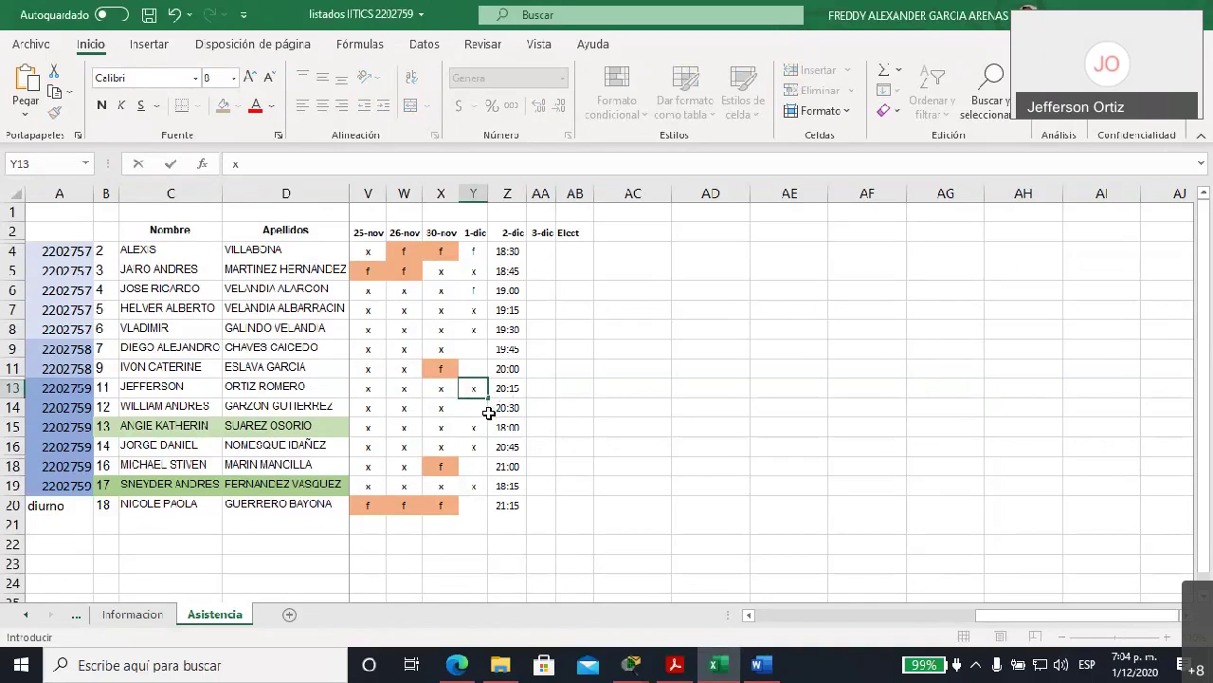
{"action": "key", "text": "Return"}
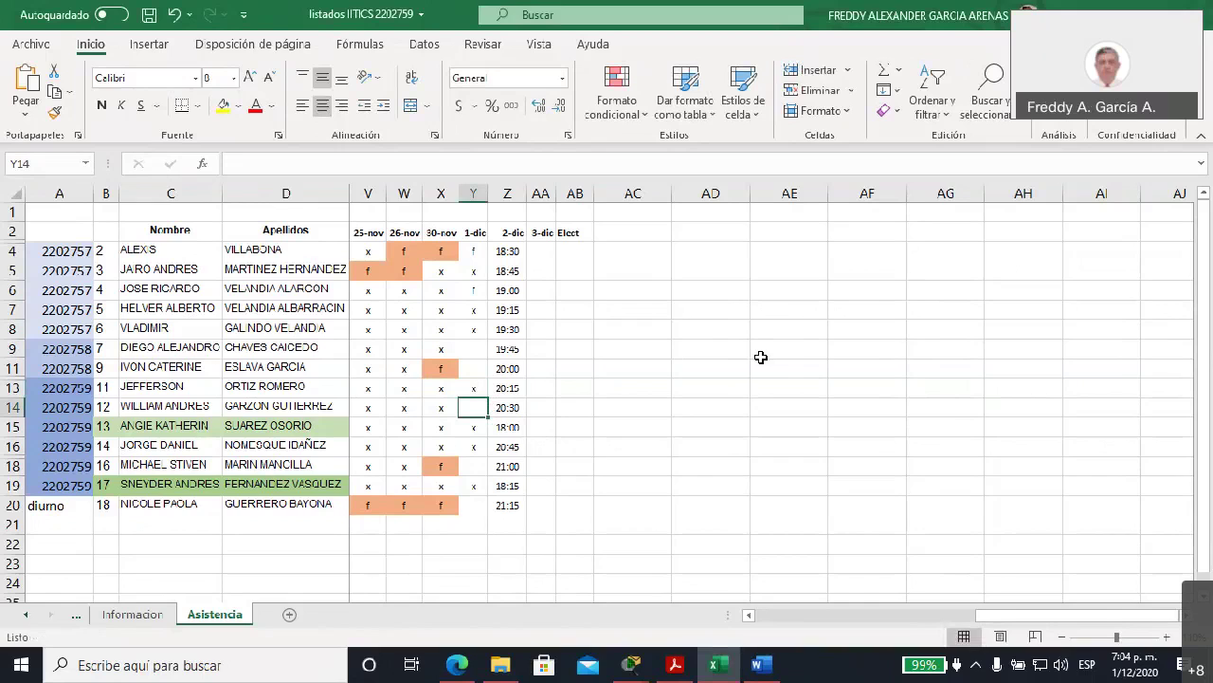
{"action": "type", "text": "x"}
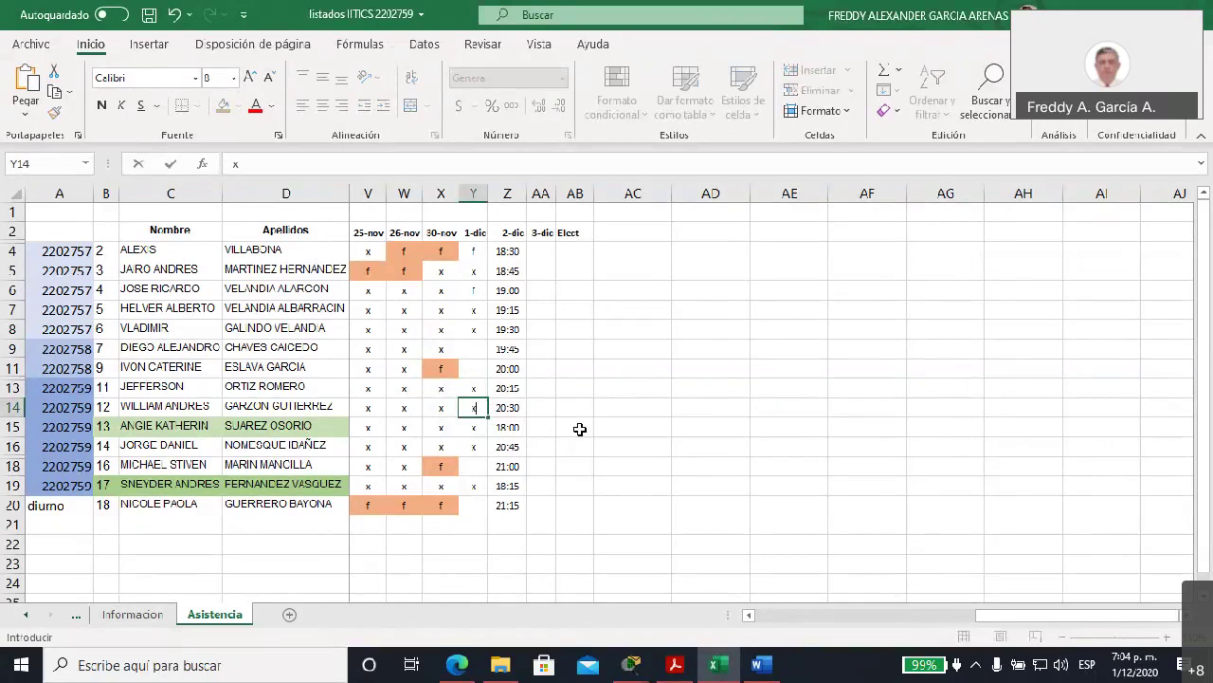
{"action": "left_click", "coordinate": [476, 467]}
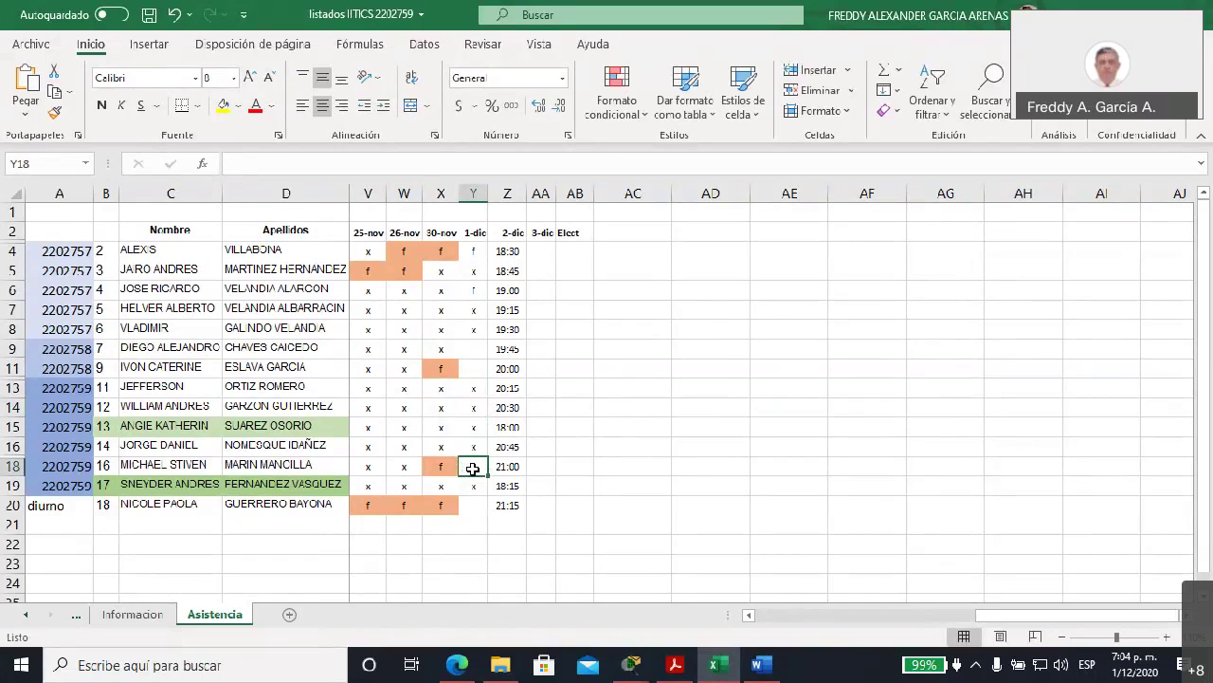
Step: Mark f for 1-dic in cells Y18 and Y20
{"action": "type", "text": "f"}
{"action": "left_click", "coordinate": [656, 464]}
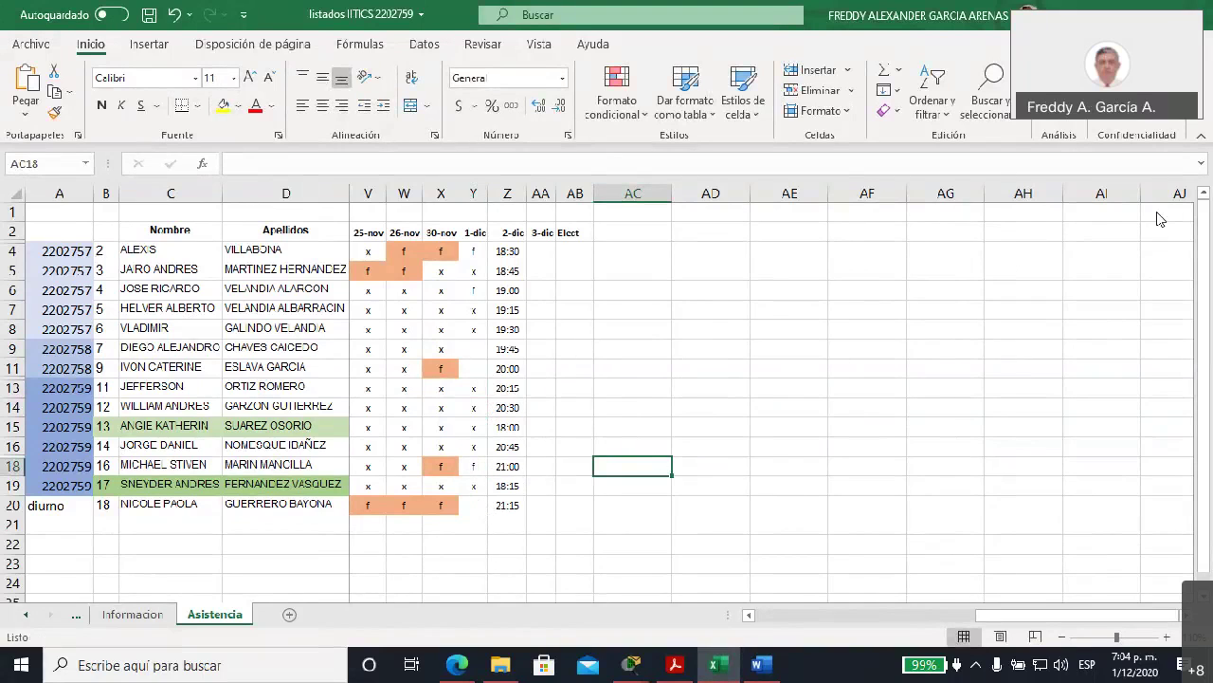
{"action": "left_click", "coordinate": [477, 505]}
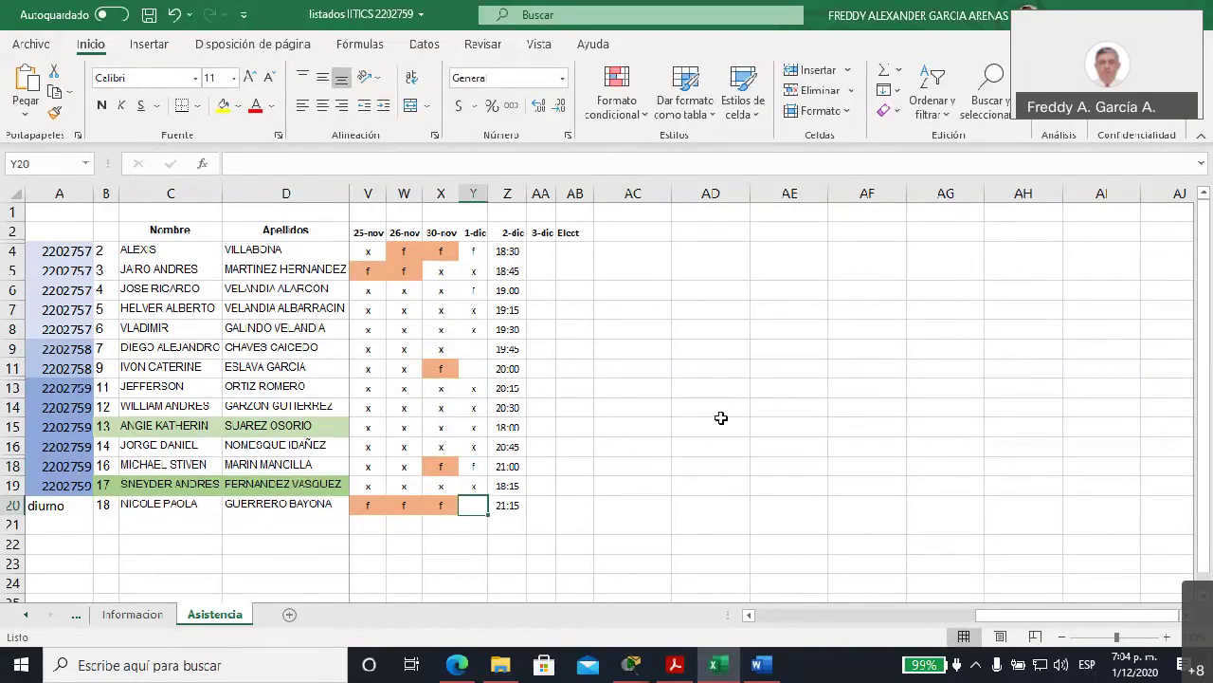
{"action": "type", "text": "f"}
{"action": "left_click", "coordinate": [636, 430]}
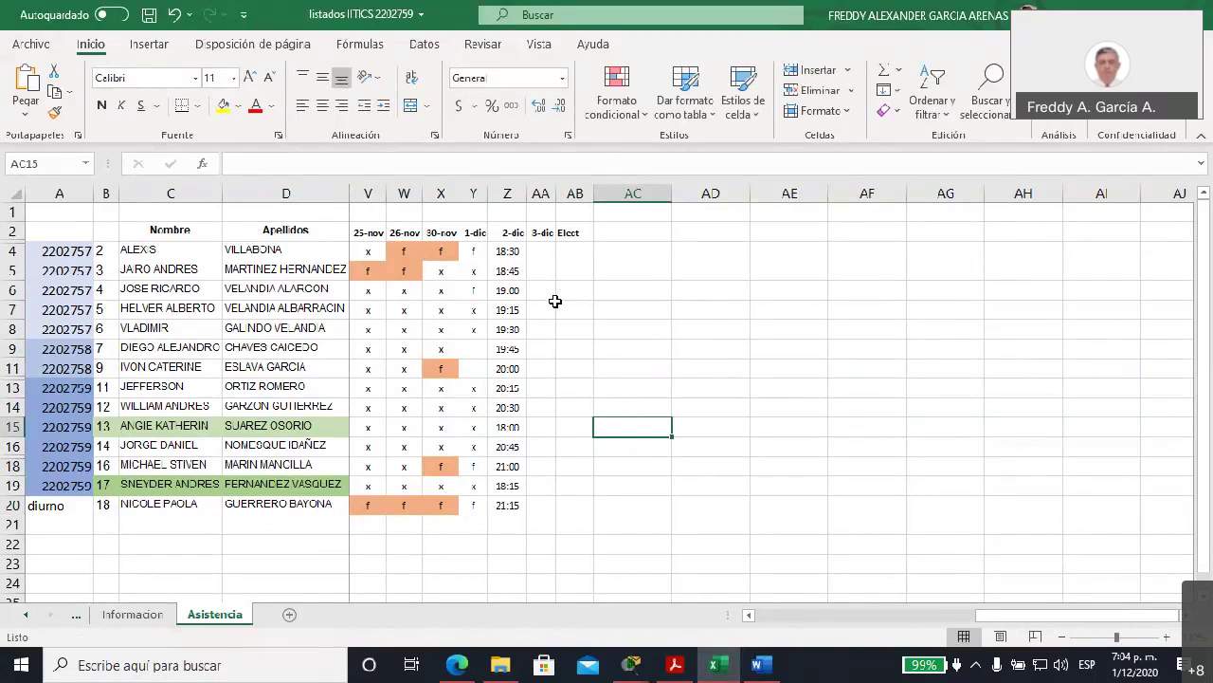
Step: Mark f for 1-dic in cells Y9 and Y11
{"action": "left_click", "coordinate": [477, 349]}
{"action": "type", "text": "f"}
{"action": "left_click", "coordinate": [476, 368]}
{"action": "type", "text": "f"}
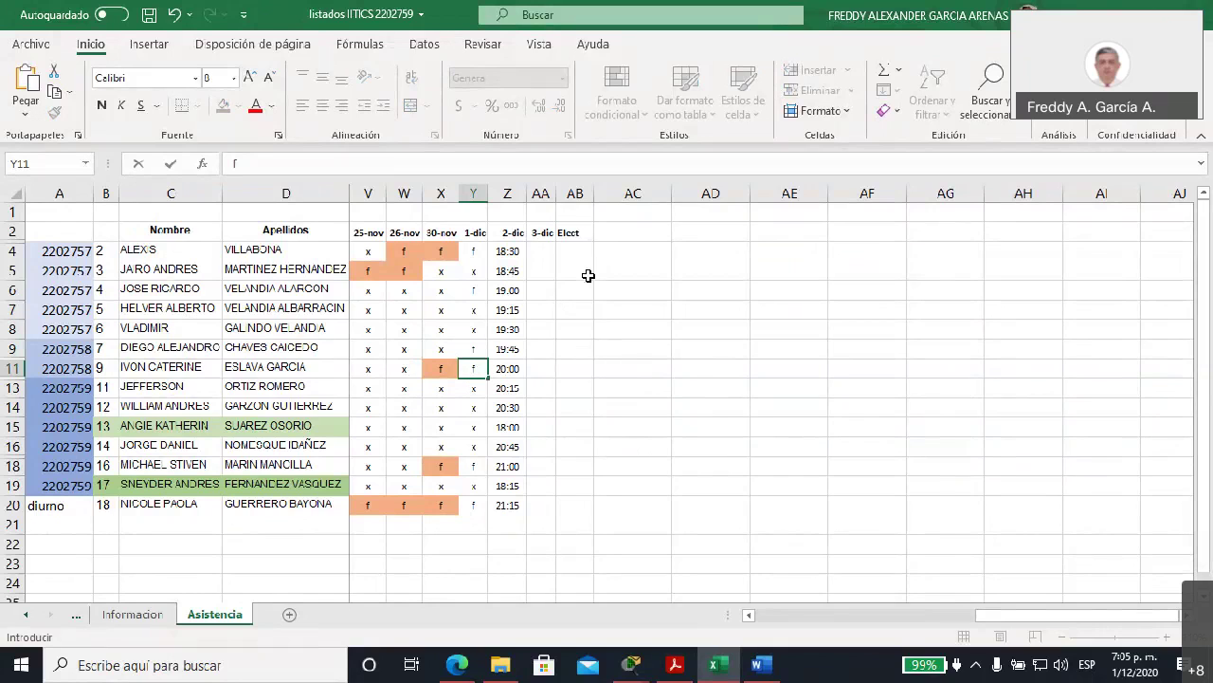
{"action": "left_click", "coordinate": [589, 310]}
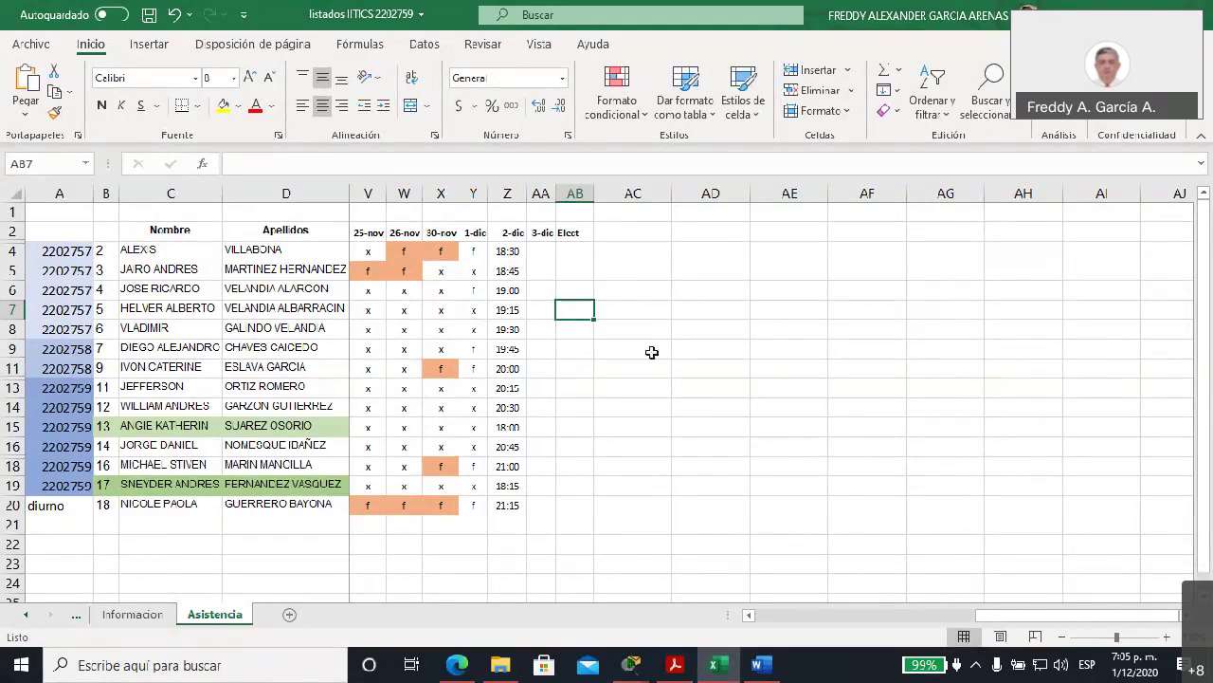
{"action": "left_click_drag", "start_coordinate": [479, 249], "coordinate": [504, 248]}
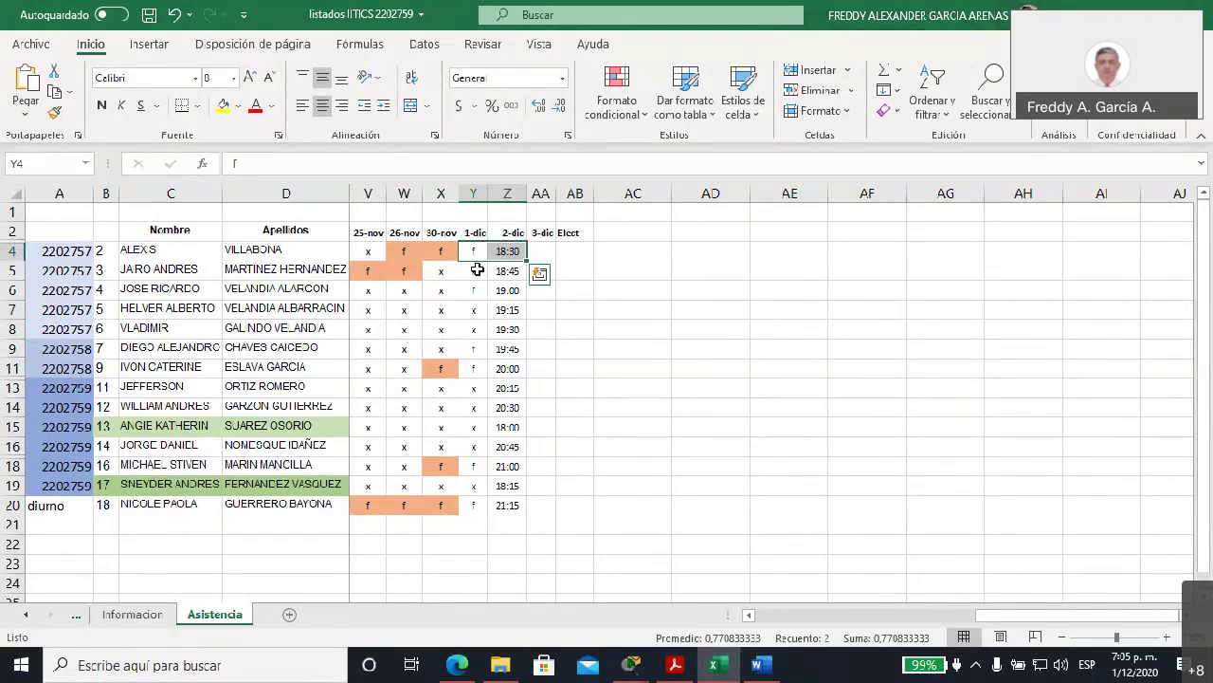
{"action": "left_click_drag", "start_coordinate": [471, 274], "coordinate": [502, 273]}
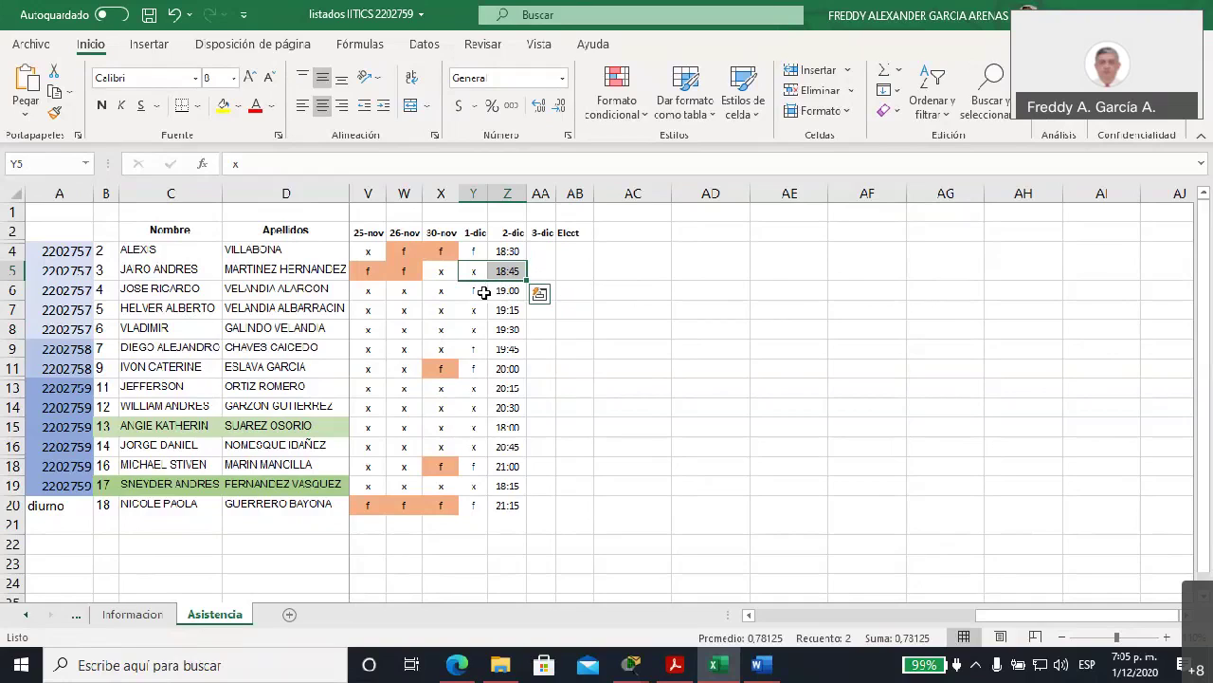
{"action": "left_click_drag", "start_coordinate": [478, 293], "coordinate": [505, 290]}
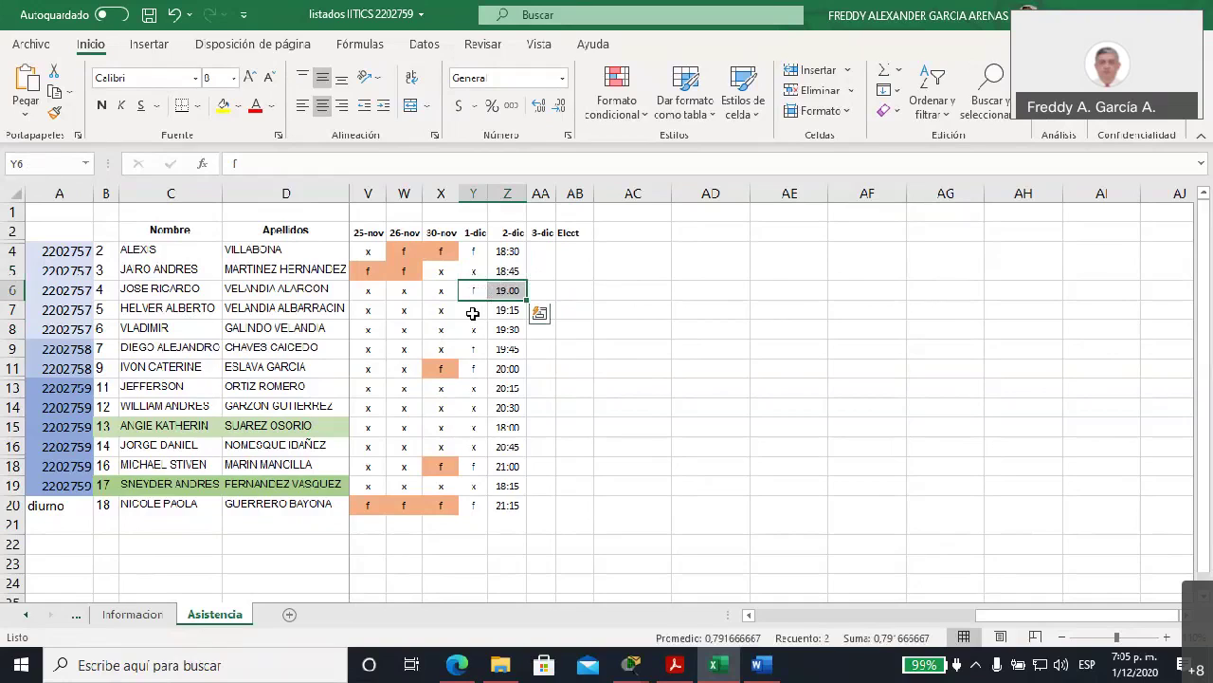
{"action": "left_click_drag", "start_coordinate": [473, 312], "coordinate": [507, 310]}
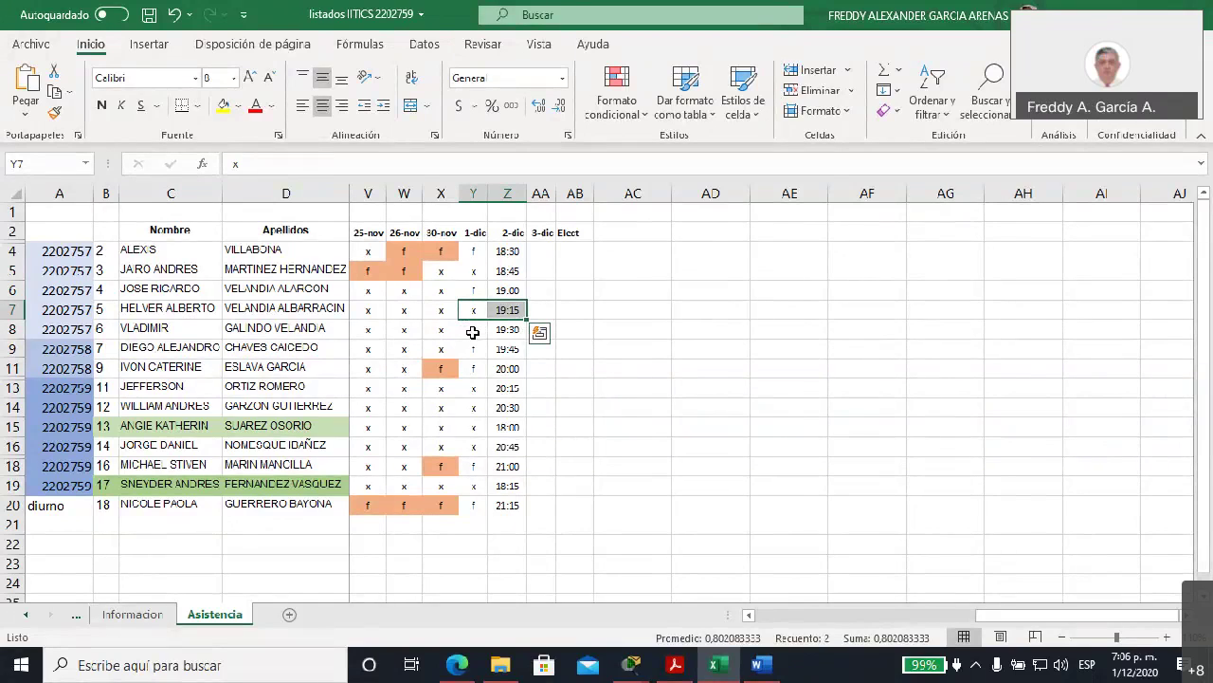
{"action": "left_click_drag", "start_coordinate": [472, 332], "coordinate": [517, 333]}
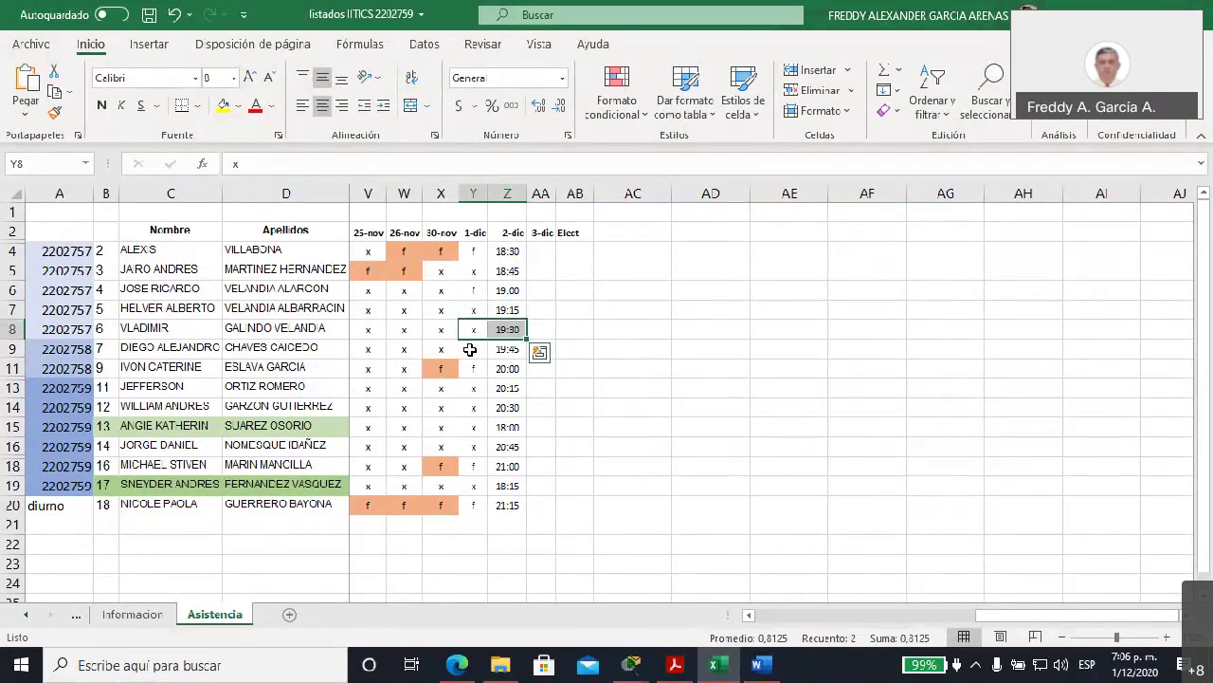
{"action": "left_click_drag", "start_coordinate": [473, 350], "coordinate": [512, 370]}
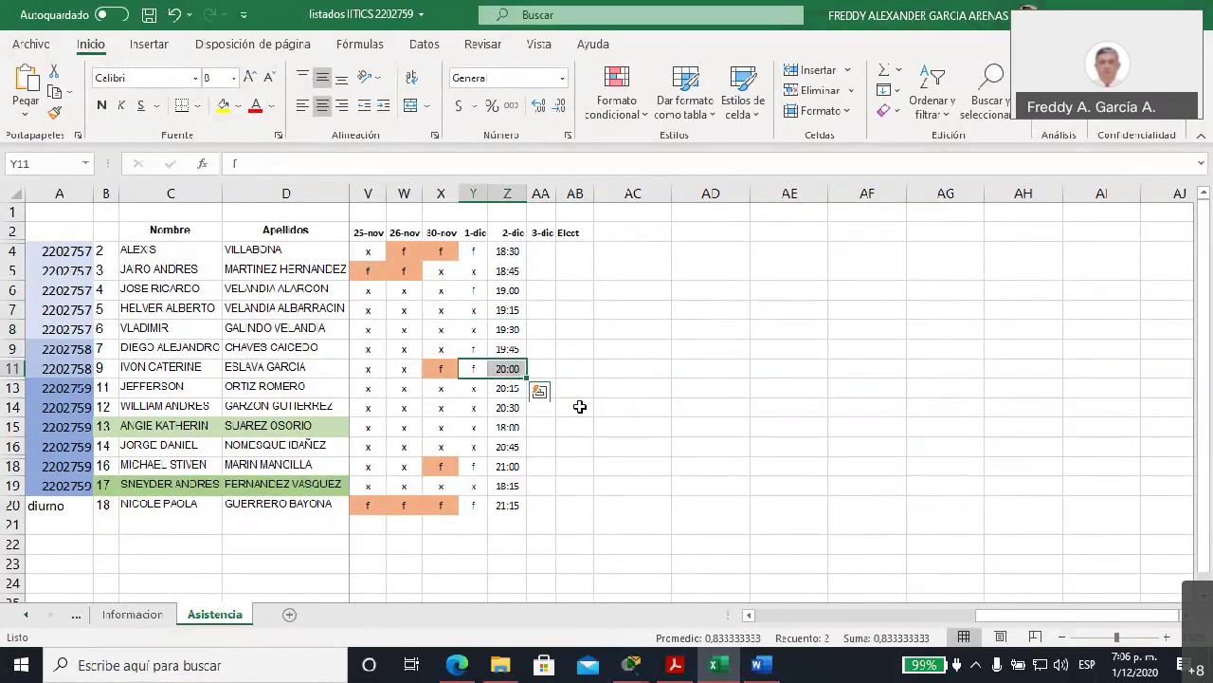
{"action": "left_click", "coordinate": [474, 389]}
{"action": "left_click_drag", "start_coordinate": [474, 388], "coordinate": [510, 389]}
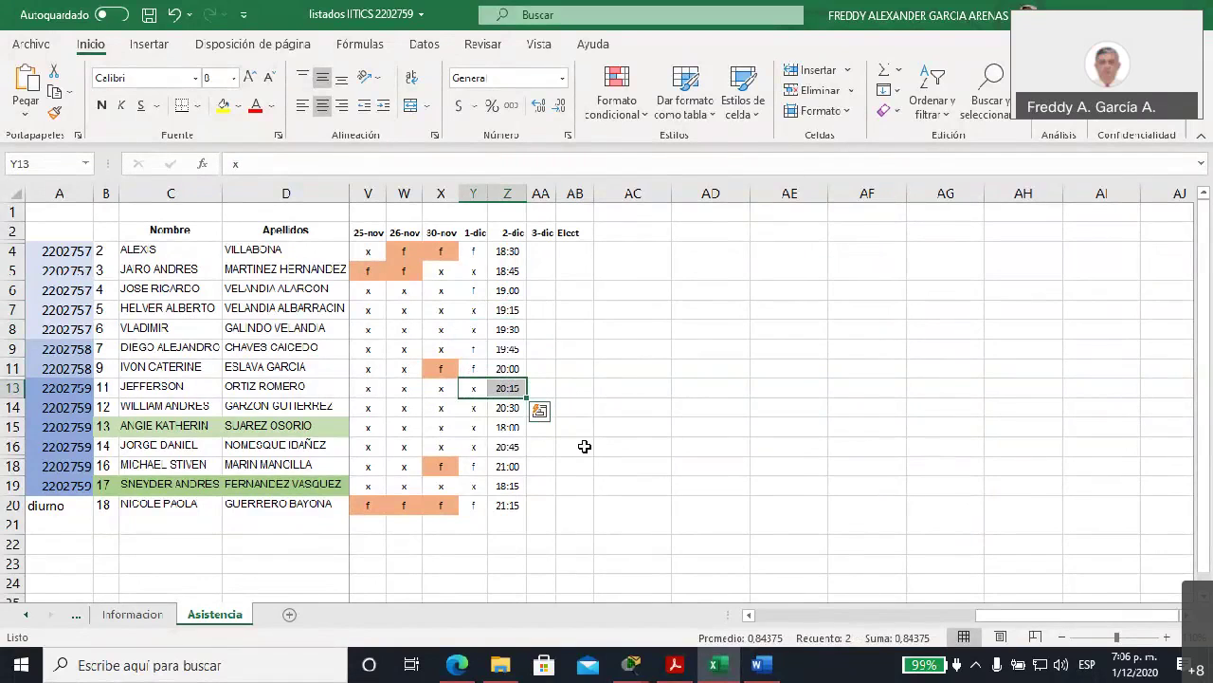
{"action": "left_click", "coordinate": [476, 408]}
{"action": "left_click_drag", "start_coordinate": [476, 409], "coordinate": [512, 408]}
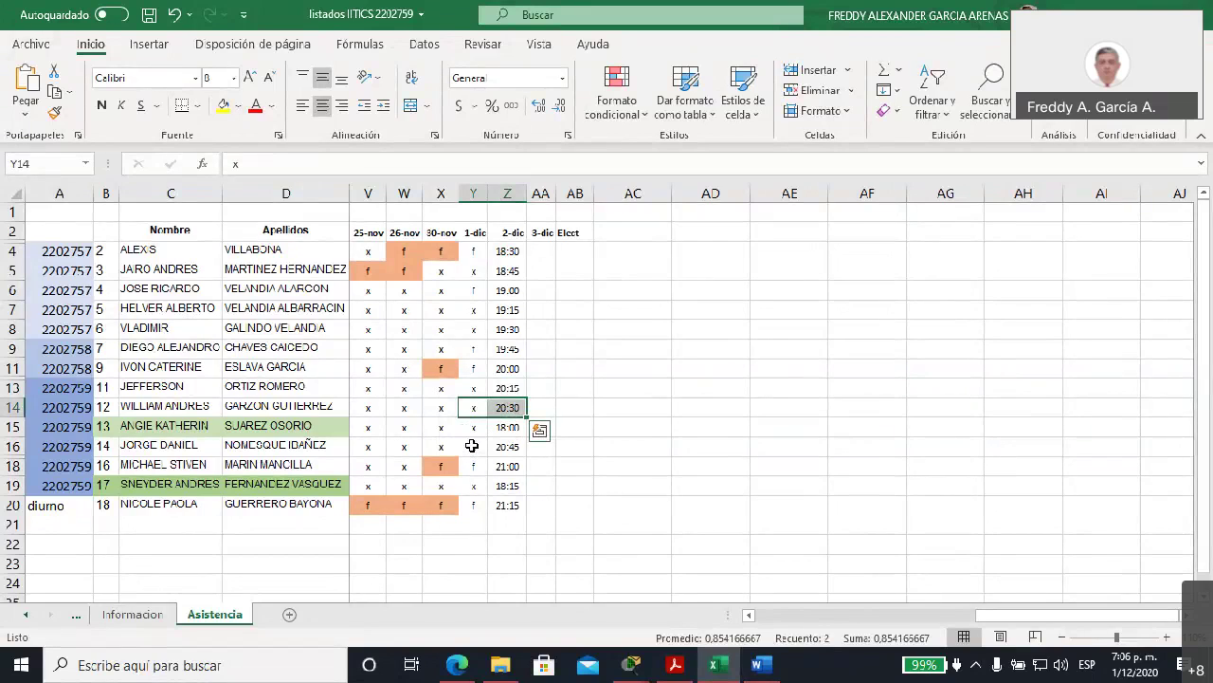
{"action": "left_click_drag", "start_coordinate": [471, 446], "coordinate": [507, 447]}
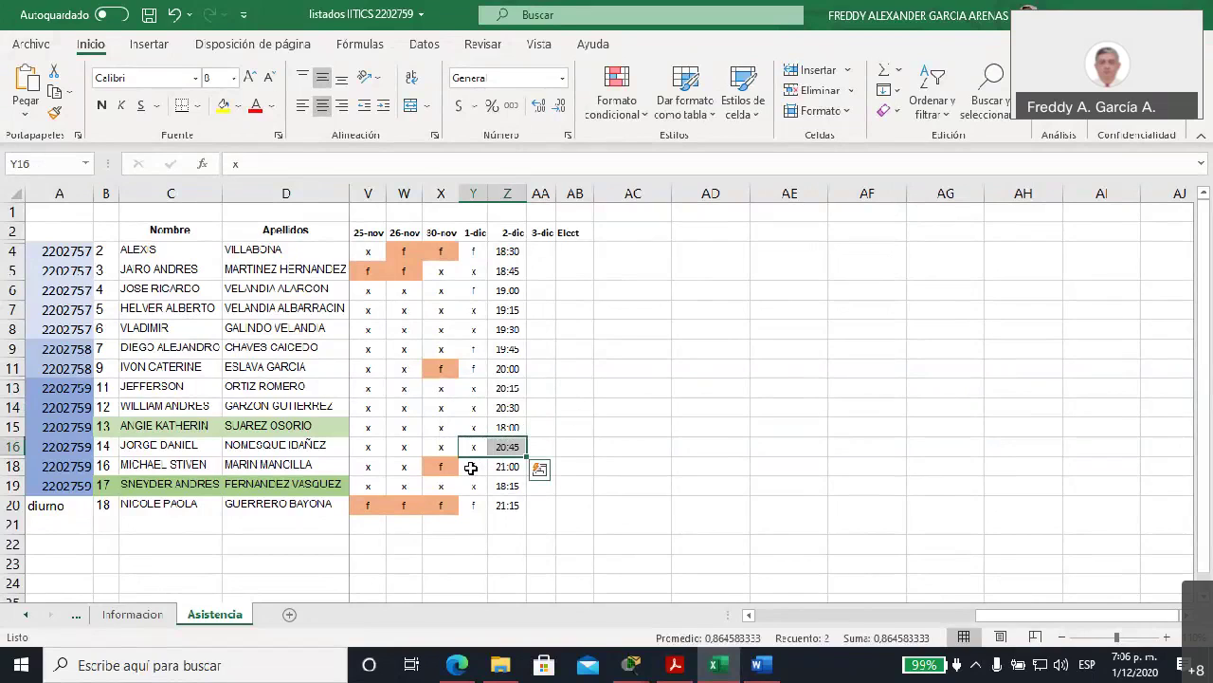
{"action": "left_click_drag", "start_coordinate": [470, 467], "coordinate": [506, 465]}
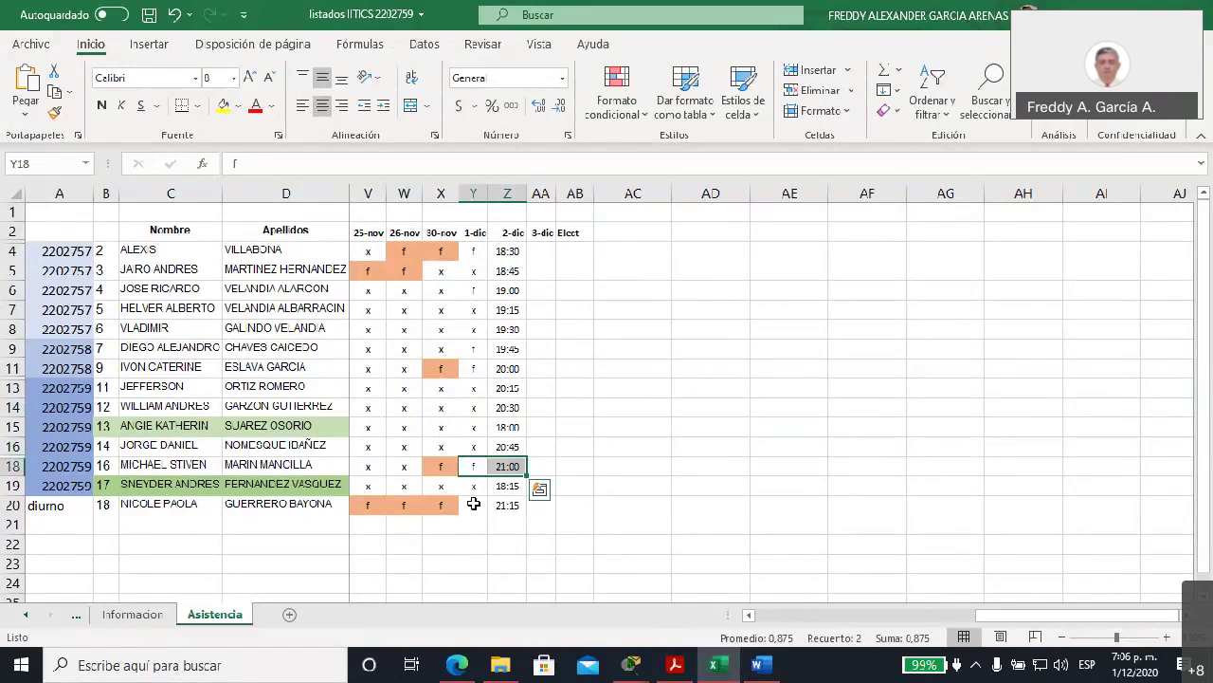
{"action": "left_click_drag", "start_coordinate": [474, 502], "coordinate": [507, 504]}
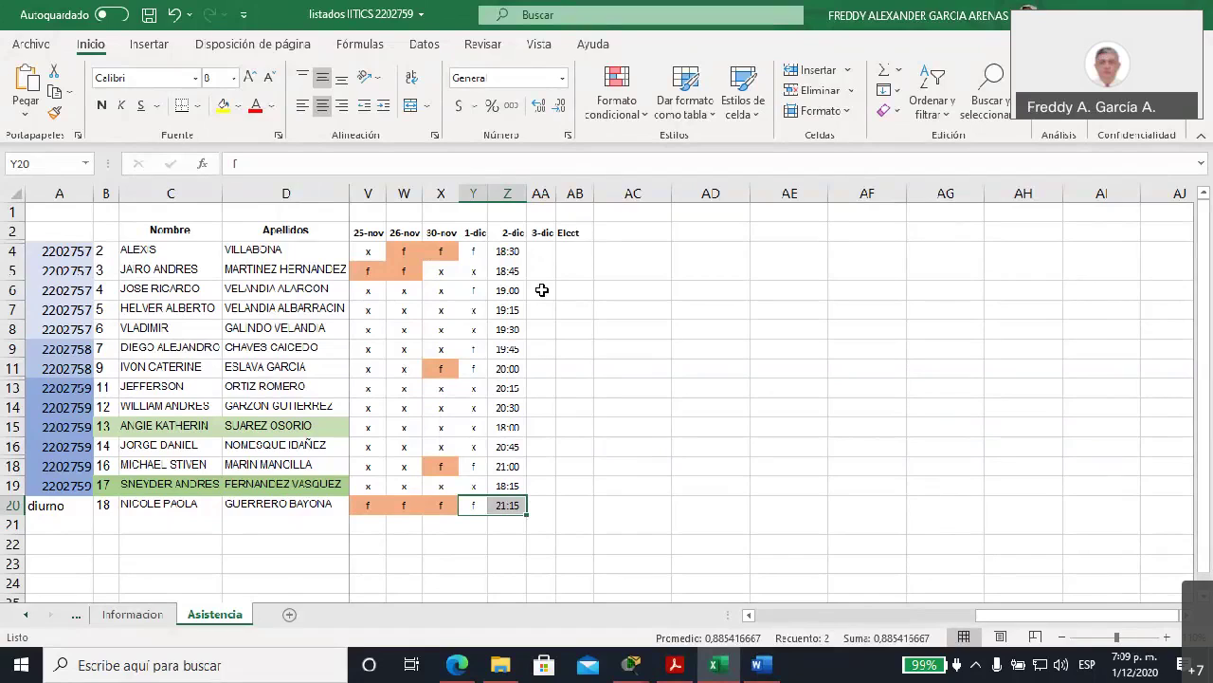
Step: Paste the last student's mark and time into Y20:Z20 and save the workbook
{"action": "key", "text": "ctrl+v"}
{"action": "left_click", "coordinate": [682, 423]}
{"action": "left_click", "coordinate": [149, 14]}
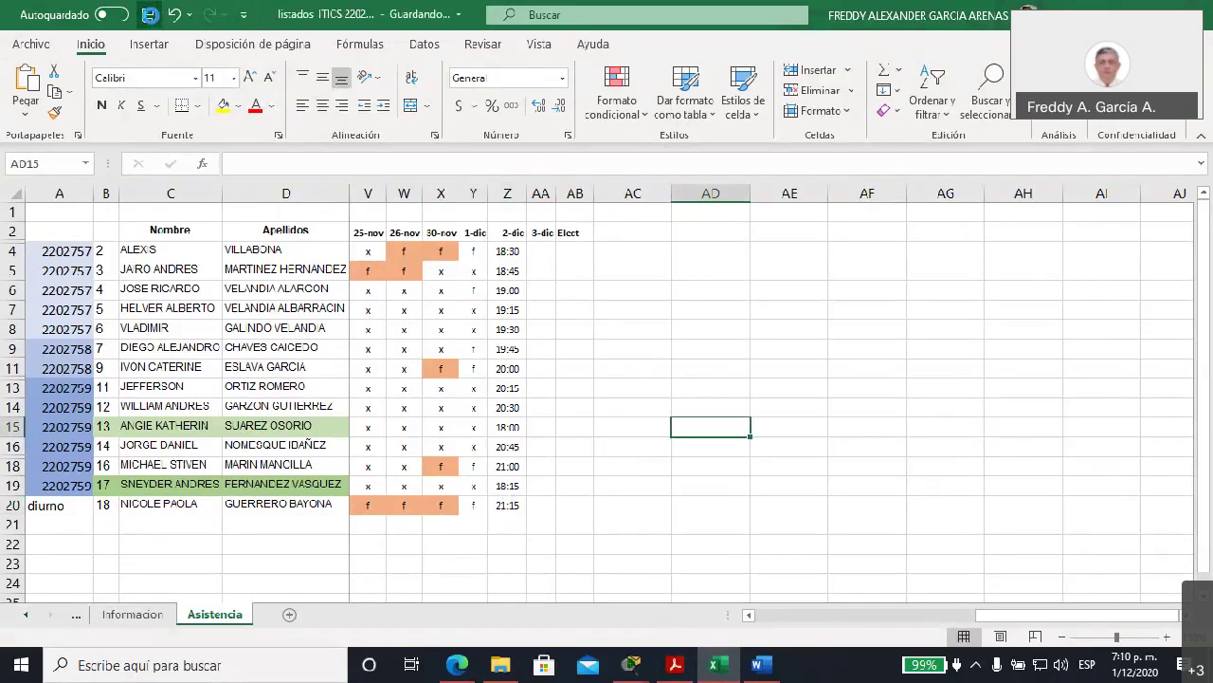
{"action": "left_click", "coordinate": [732, 364]}
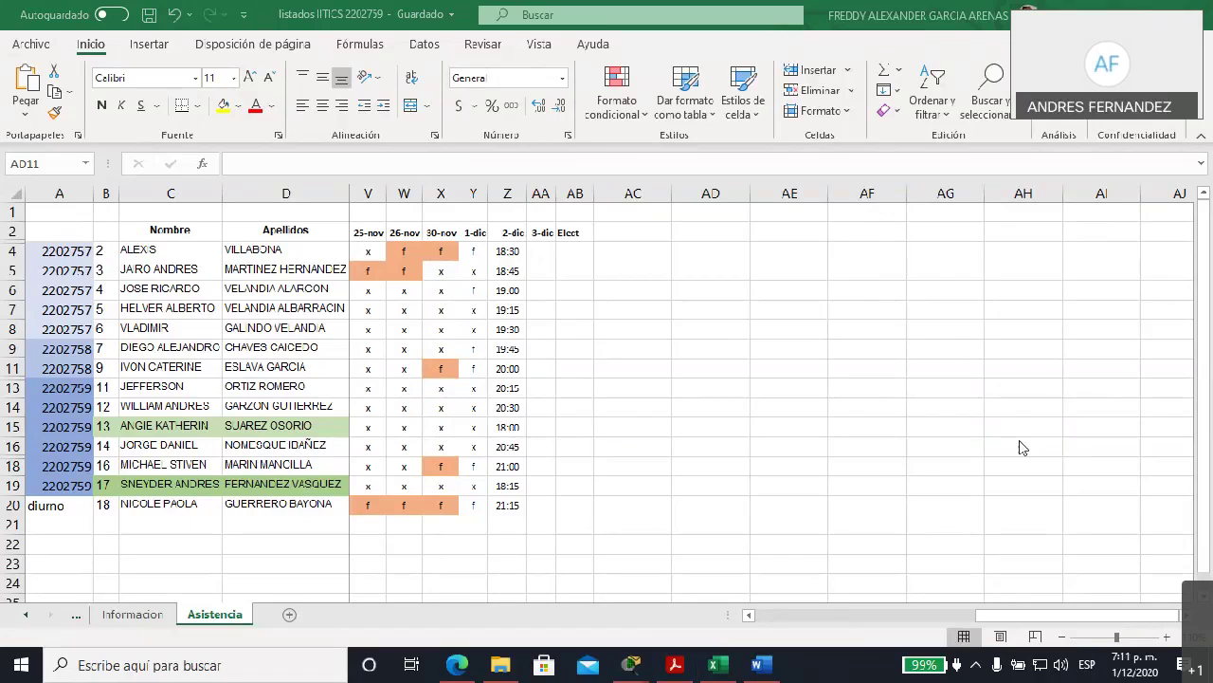
Step: Bring up the Acrobat Reader PDF, resize it, and close it
{"action": "left_click", "coordinate": [676, 666]}
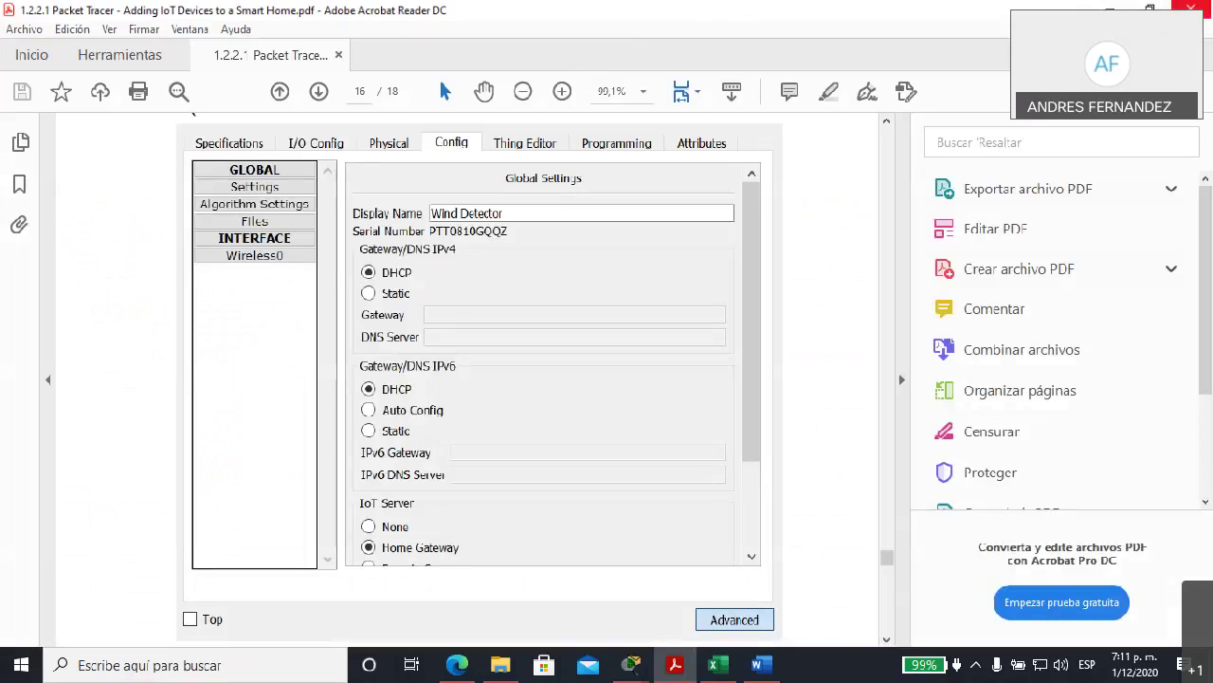
{"action": "double_click", "coordinate": [167, 16]}
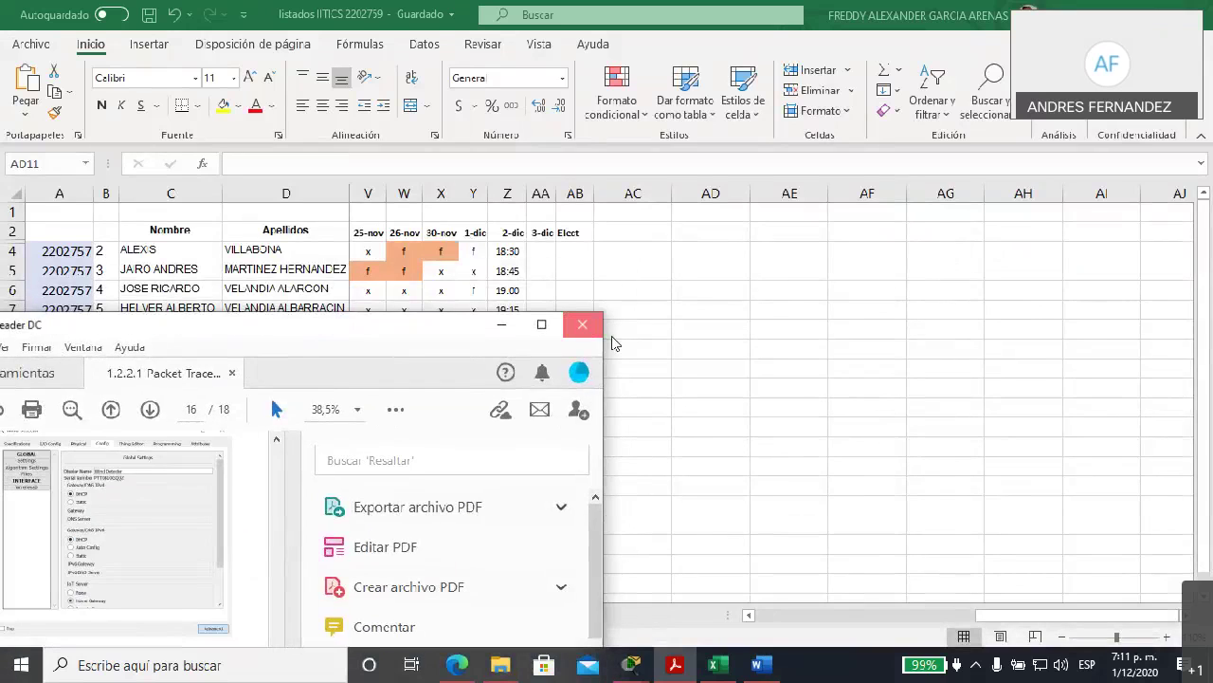
{"action": "left_click", "coordinate": [582, 324]}
Step: Return to the Excel attendance workbook and save it again
{"action": "mouse_move", "coordinate": [671, 669]}
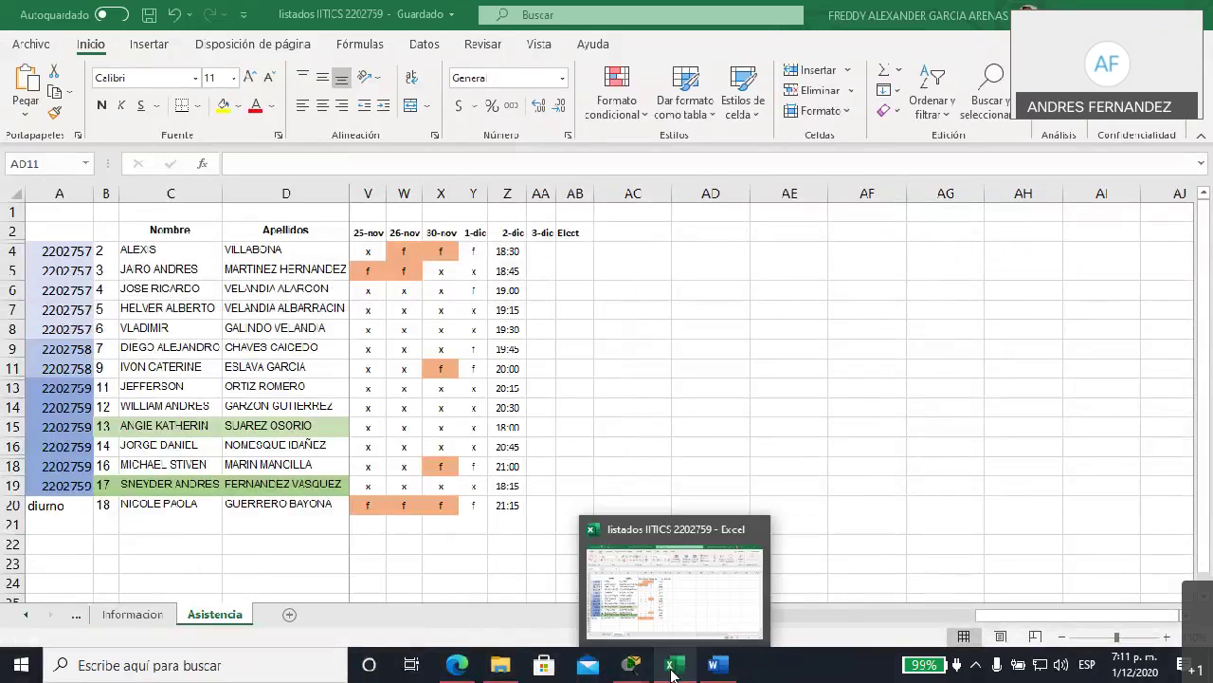
{"action": "left_click", "coordinate": [694, 618]}
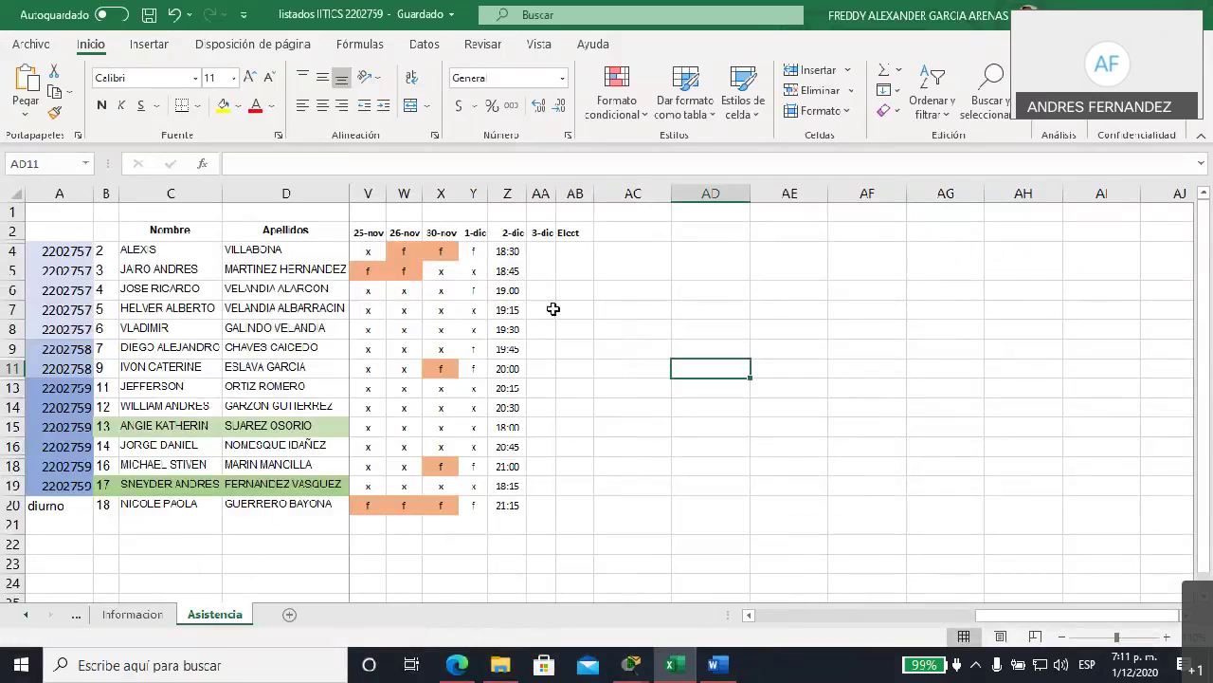
{"action": "left_click", "coordinate": [149, 16]}
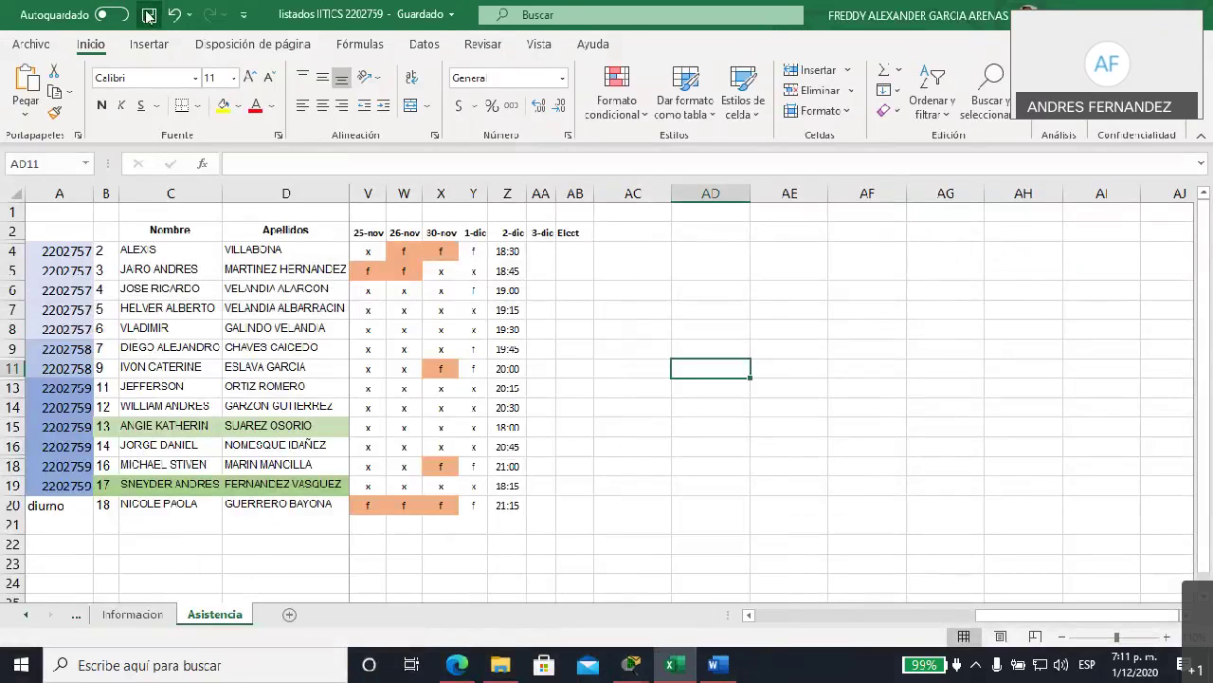
{"action": "left_click", "coordinate": [588, 442]}
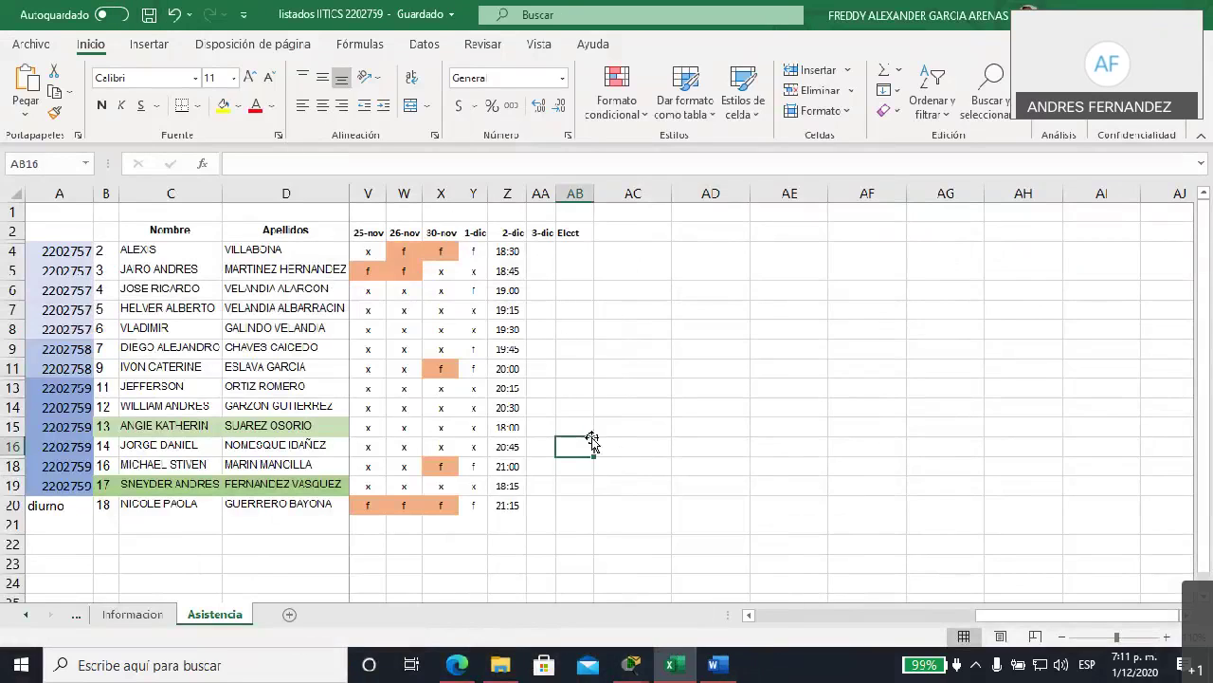
Step: Set aside the SEMANA 3 folder and the Sistema-CCTV.jpg browser, returning to the Asistencia sheet
{"action": "left_click", "coordinate": [500, 669]}
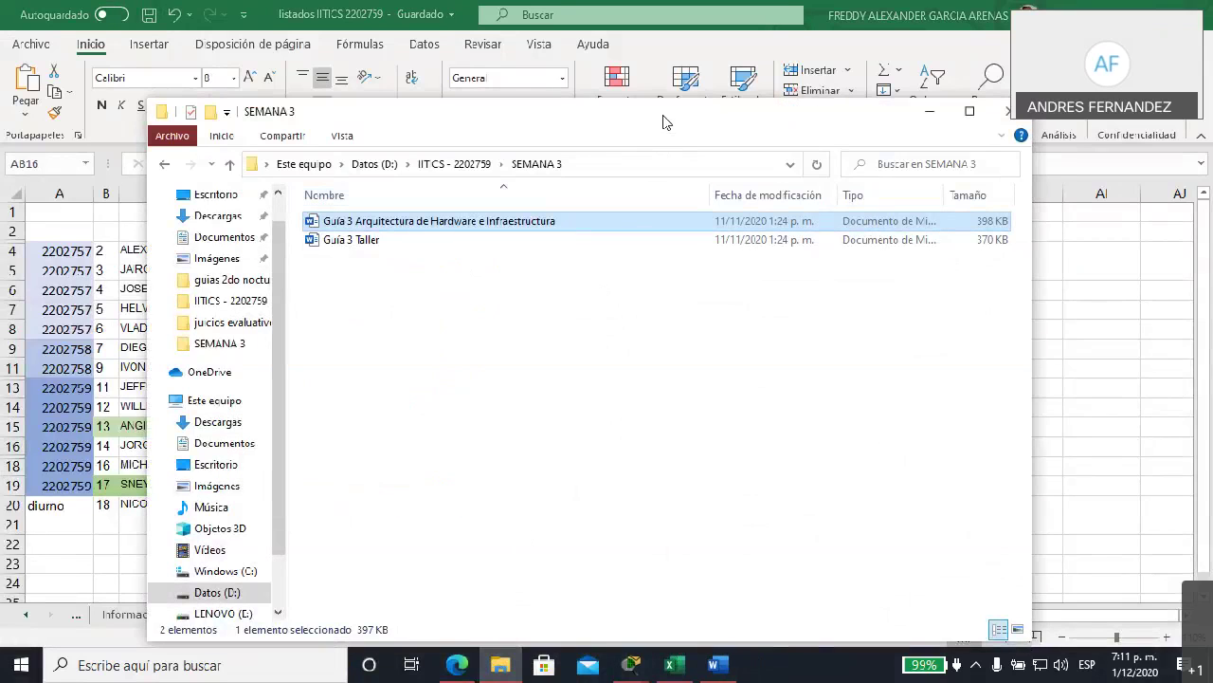
{"action": "left_click_drag", "start_coordinate": [663, 122], "coordinate": [351, 146]}
{"action": "left_click", "coordinate": [501, 669]}
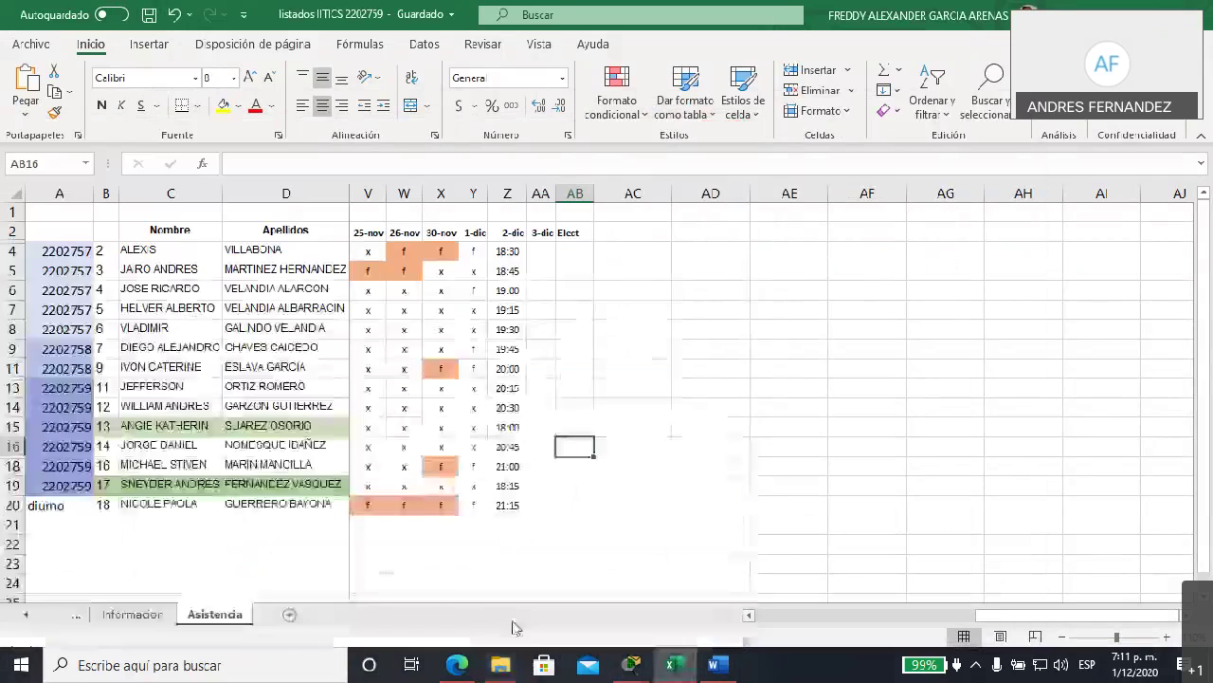
{"action": "left_click", "coordinate": [459, 667]}
{"action": "left_click", "coordinate": [670, 665]}
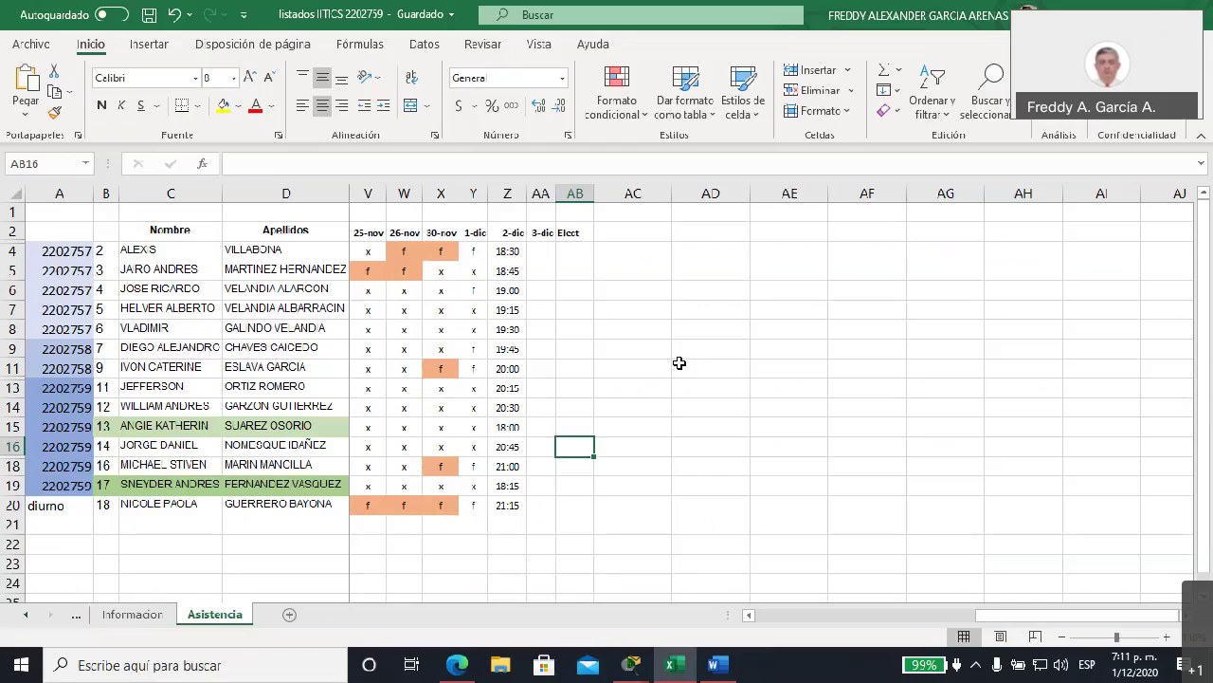